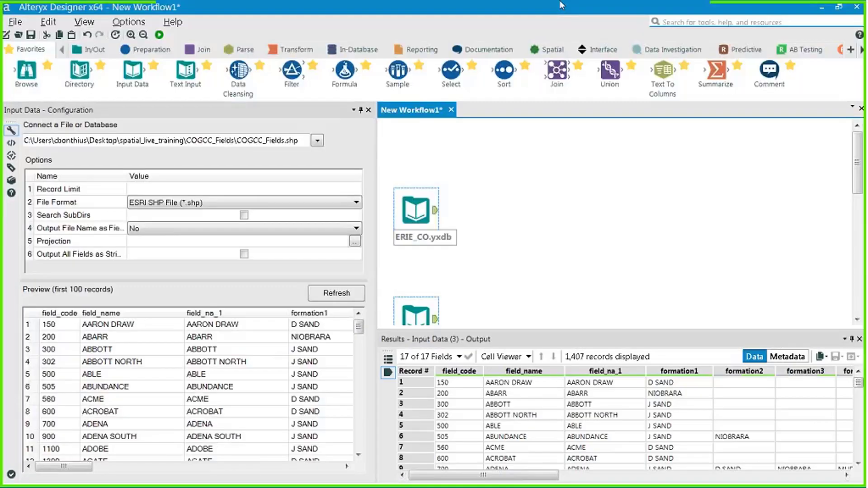
# Step: Rearrange the ERIE_CO.yxdb, Oil_and_Gas_Locations.shp and COGCC_Fields.shp input tools into a compact vertical stack on the canvas
pyautogui.click(655, 217)
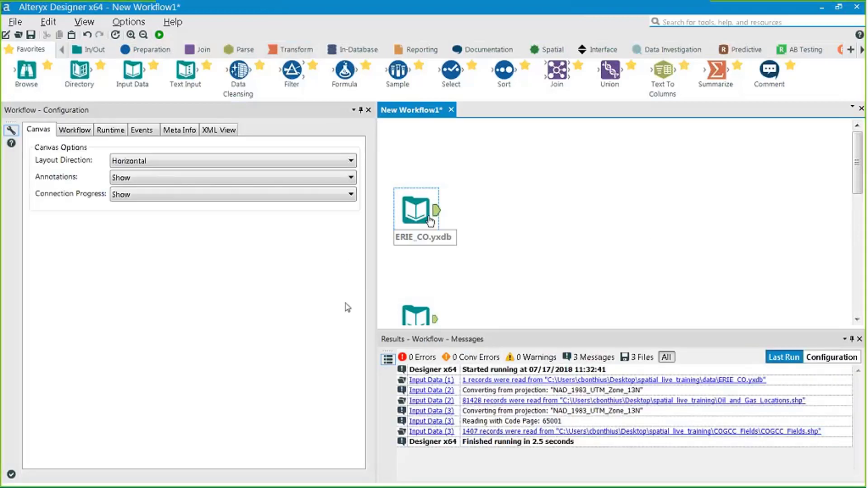
pyautogui.moveTo(416, 209); pyautogui.dragTo(416, 155)
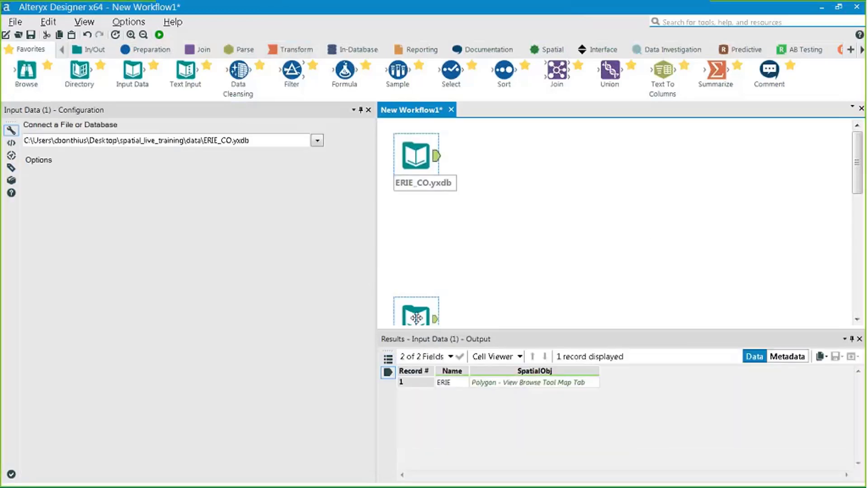
pyautogui.click(416, 316)
pyautogui.moveTo(415, 316); pyautogui.dragTo(425, 239)
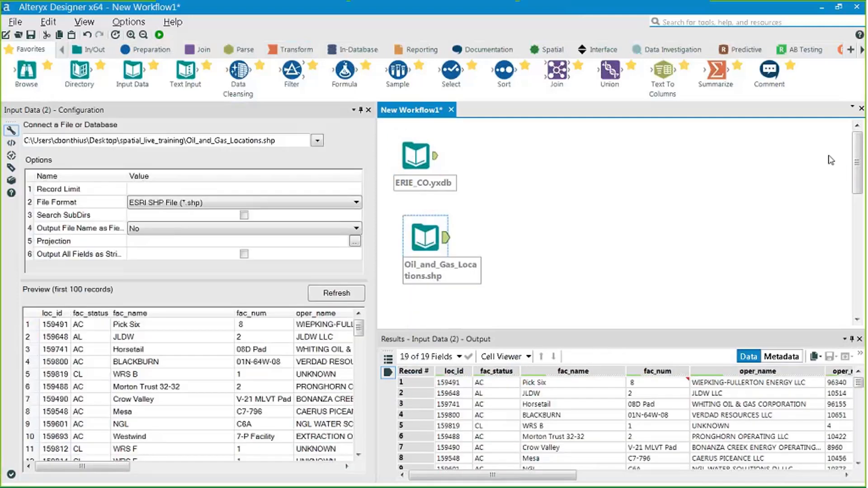
pyautogui.moveTo(859, 145); pyautogui.dragTo(858, 188)
pyautogui.click(430, 315)
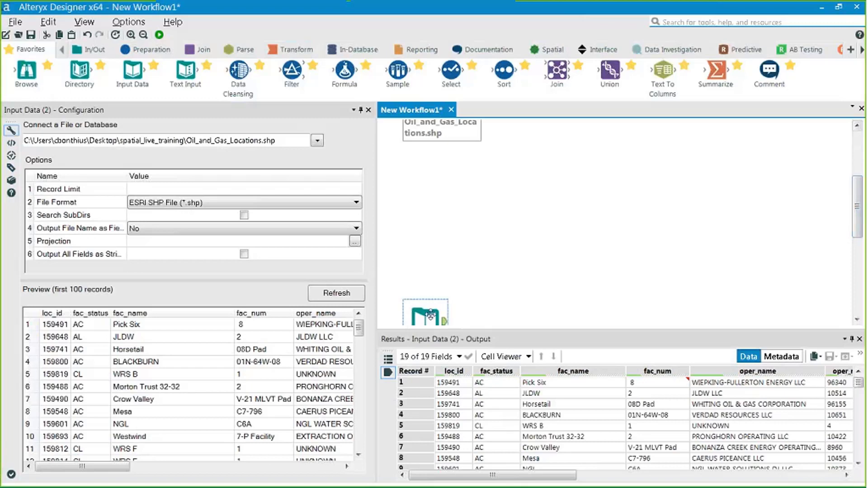
pyautogui.moveTo(430, 315); pyautogui.dragTo(438, 209)
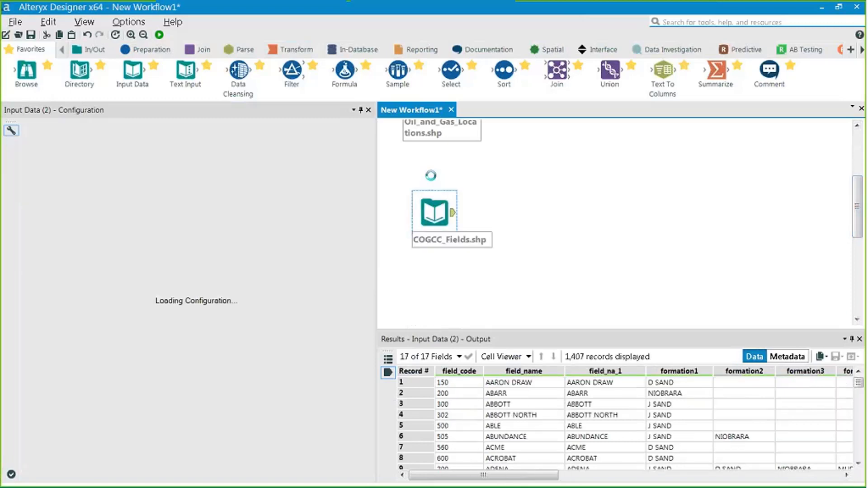
# Step: Add a Browse tool after each of the inputs ERIE_CO.yxdb, Oil_and_Gas_Locations.shp and COGCC_Fields.shp
pyautogui.moveTo(854, 201); pyautogui.dragTo(852, 144)
pyautogui.click(420, 153)
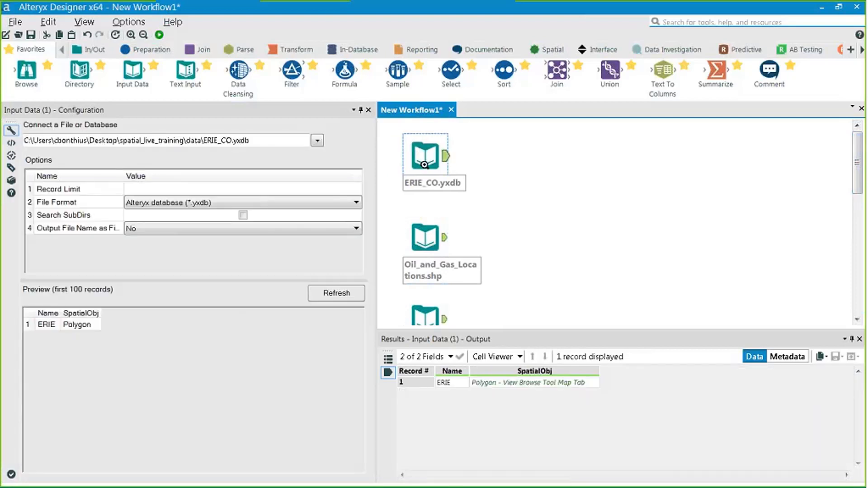
pyautogui.rightClick(424, 165)
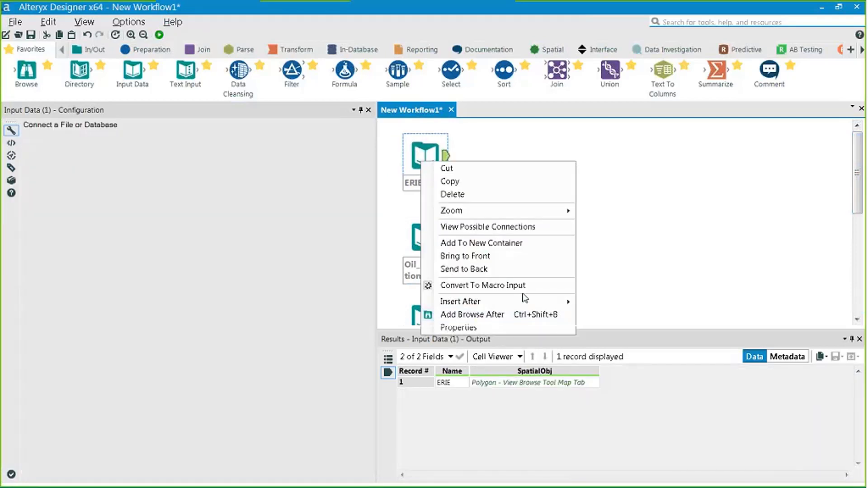
pyautogui.click(527, 313)
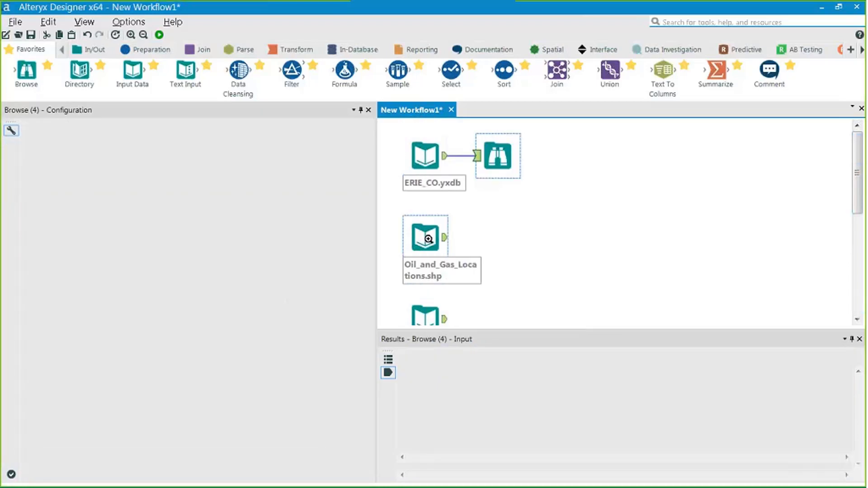
pyautogui.rightClick(429, 238)
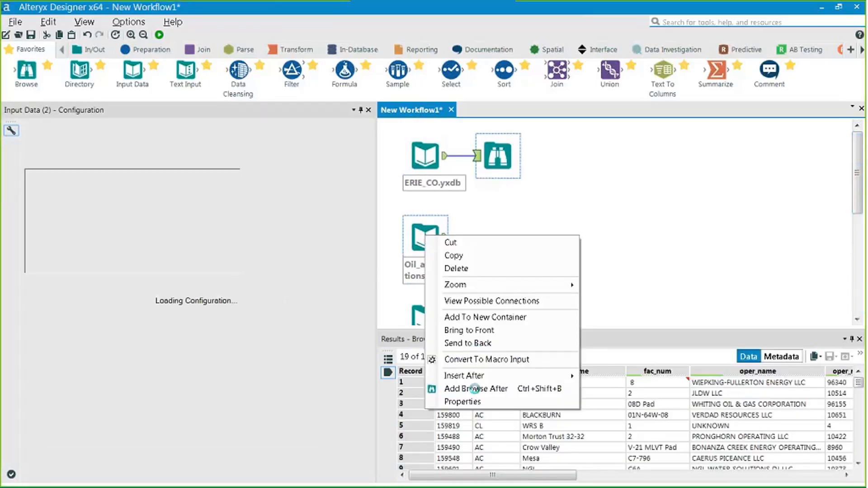
pyautogui.click(474, 389)
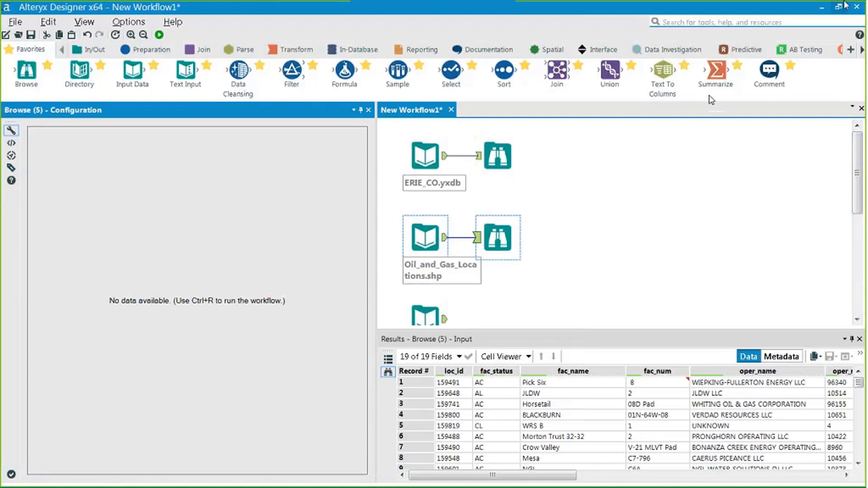
pyautogui.moveTo(859, 173); pyautogui.dragTo(858, 212)
pyautogui.click(428, 230)
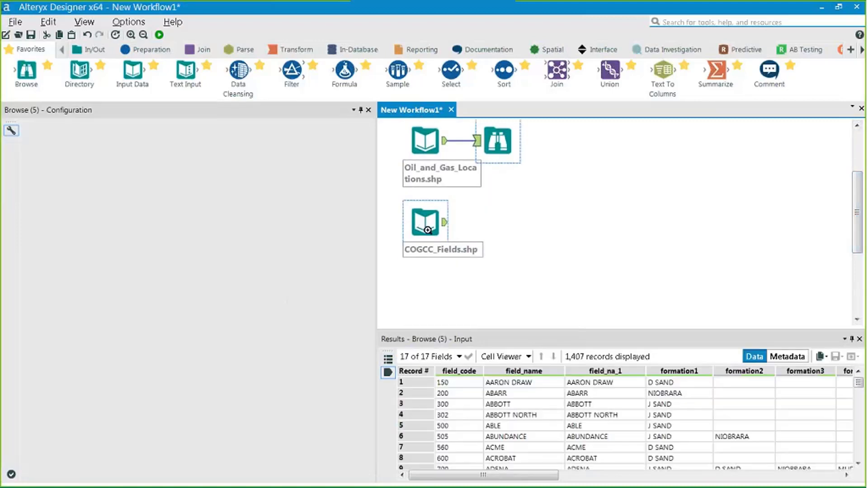
pyautogui.rightClick(427, 229)
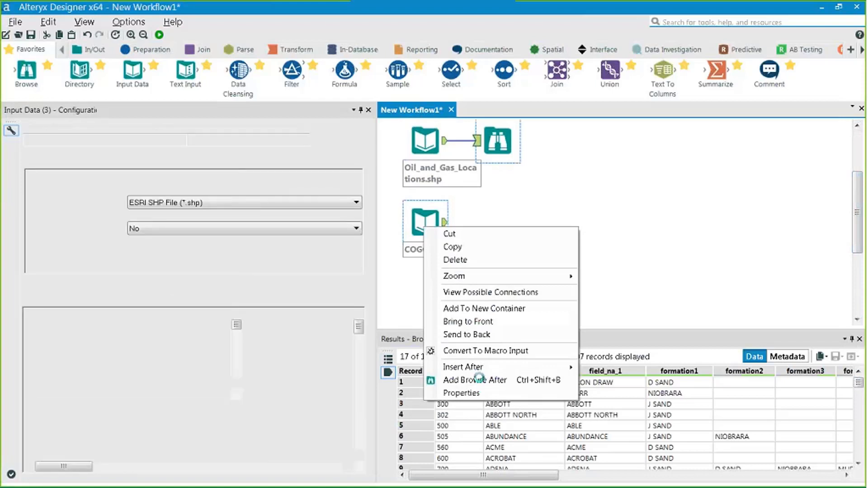
pyautogui.click(475, 379)
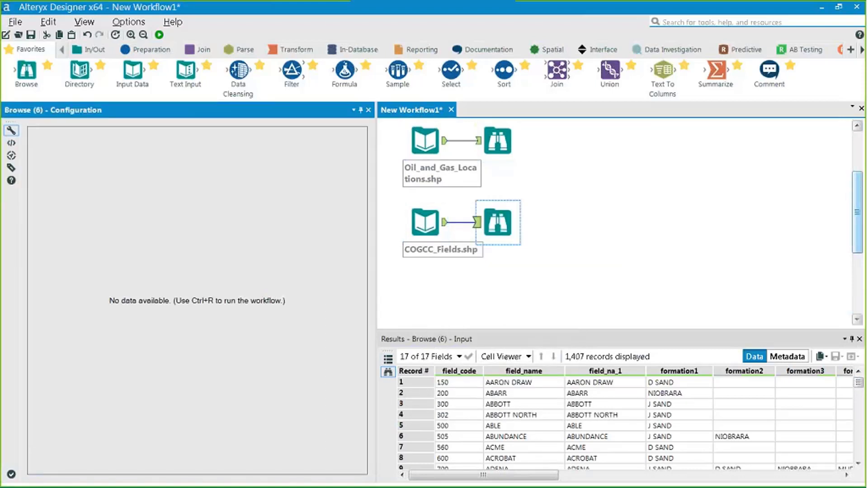
# Step: Run the workflow and open the results of the Browse tool connected to ERIE_CO.yxdb
pyautogui.moveTo(857, 211); pyautogui.dragTo(857, 172)
pyautogui.click(159, 35)
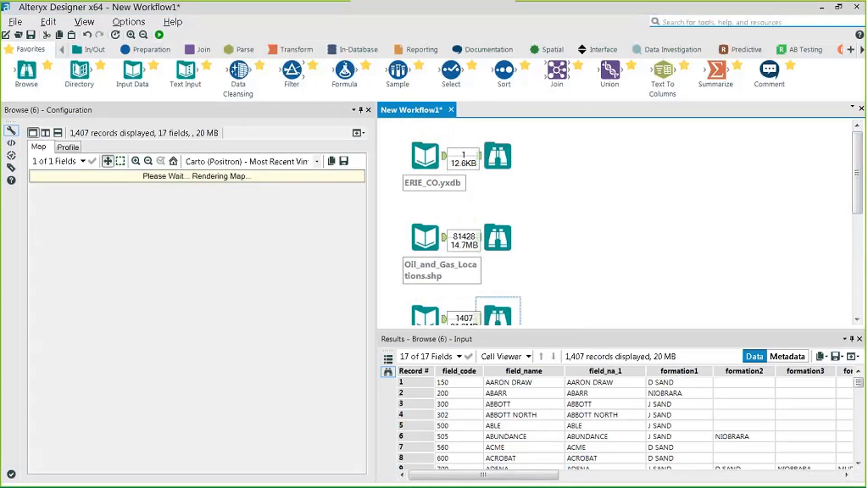
pyautogui.click(497, 156)
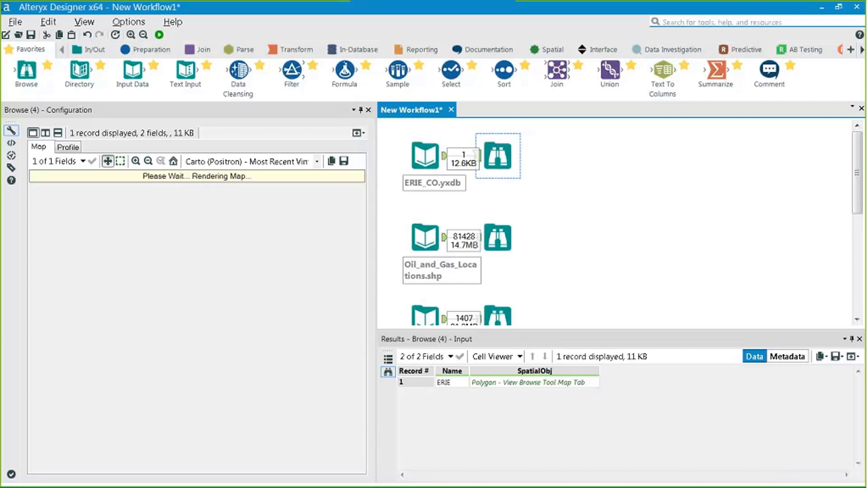
pyautogui.click(423, 147)
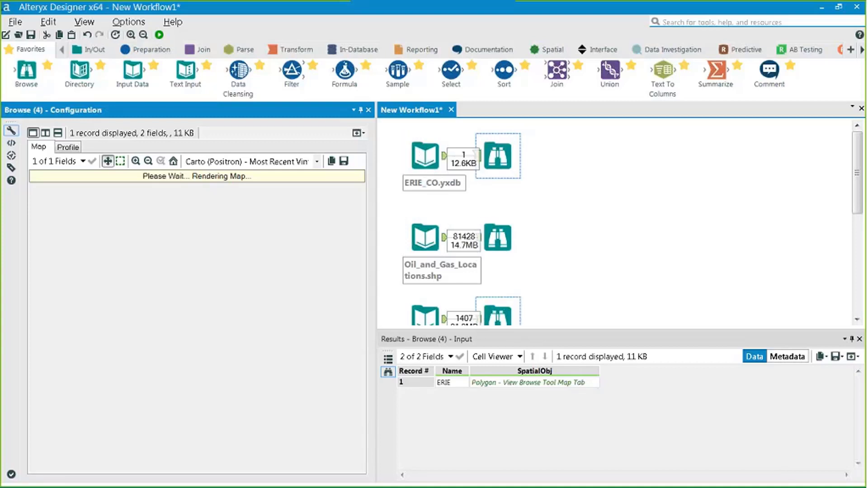
pyautogui.click(571, 341)
pyautogui.click(503, 163)
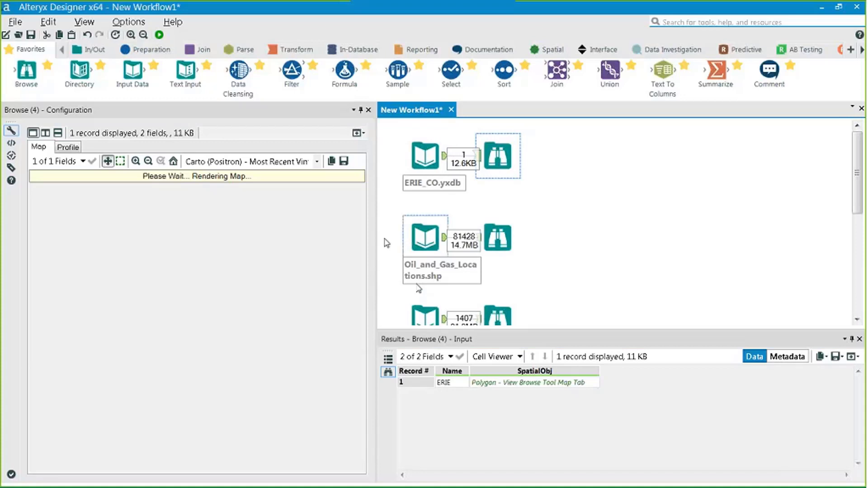
pyautogui.click(126, 121)
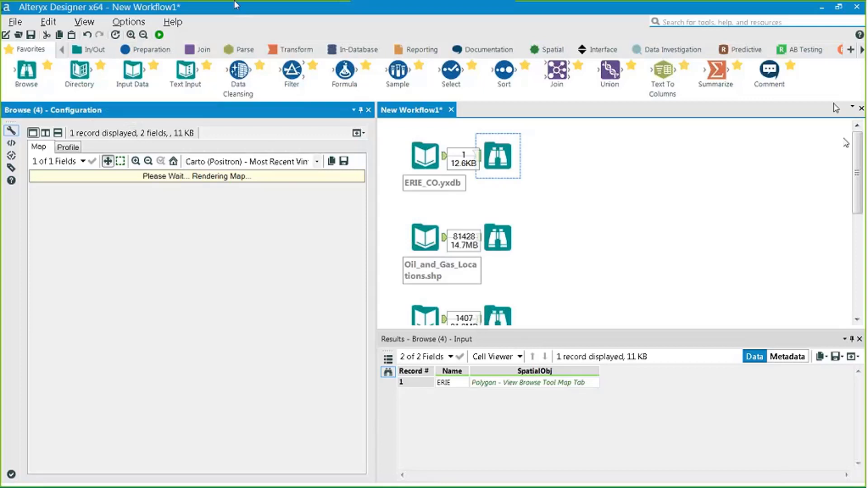
# Step: Examine the map and the last record fields, including SpatialObj, in the Browse tool for Oil_and_Gas_Locations.shp
pyautogui.click(497, 237)
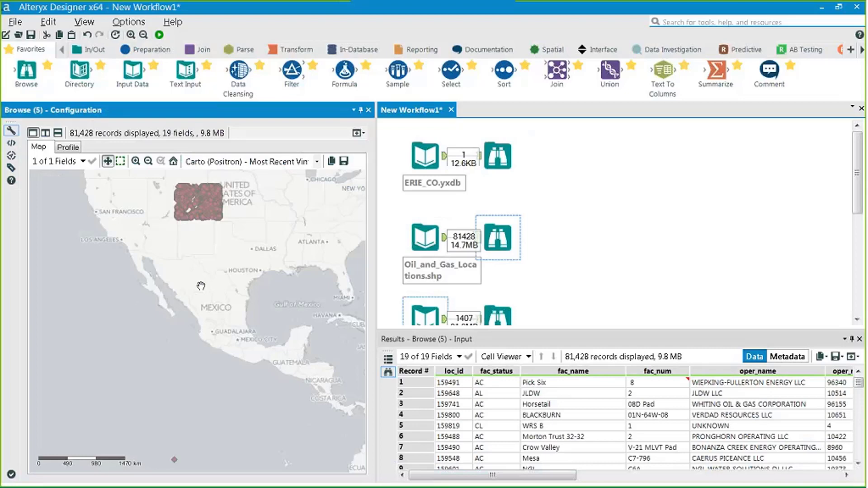
pyautogui.moveTo(494, 476); pyautogui.dragTo(758, 476)
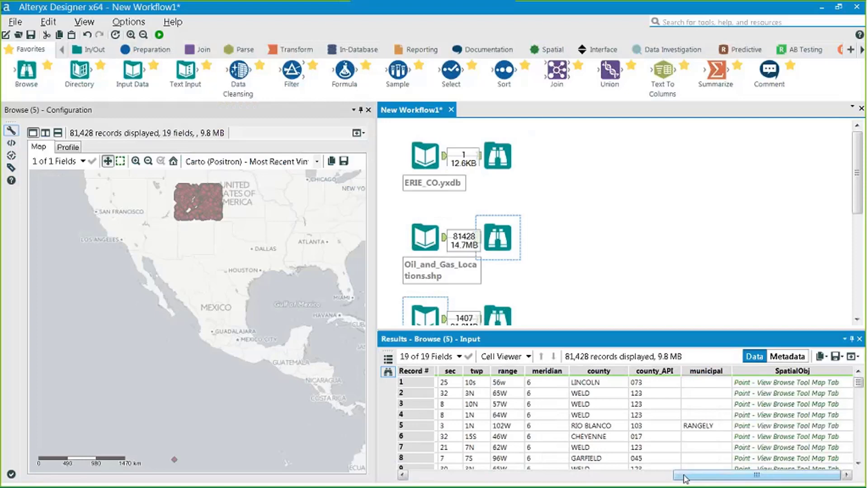
pyautogui.moveTo(682, 475); pyautogui.dragTo(809, 450)
pyautogui.click(541, 476)
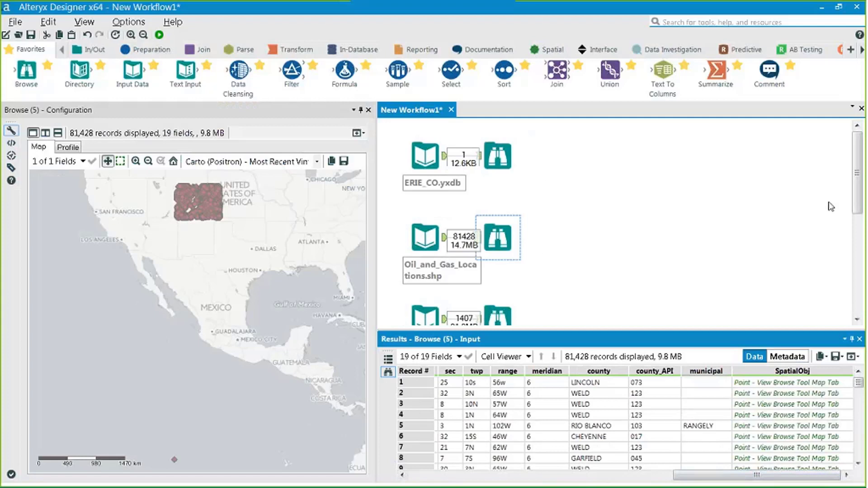
pyautogui.moveTo(857, 168); pyautogui.dragTo(856, 190)
pyautogui.click(208, 208)
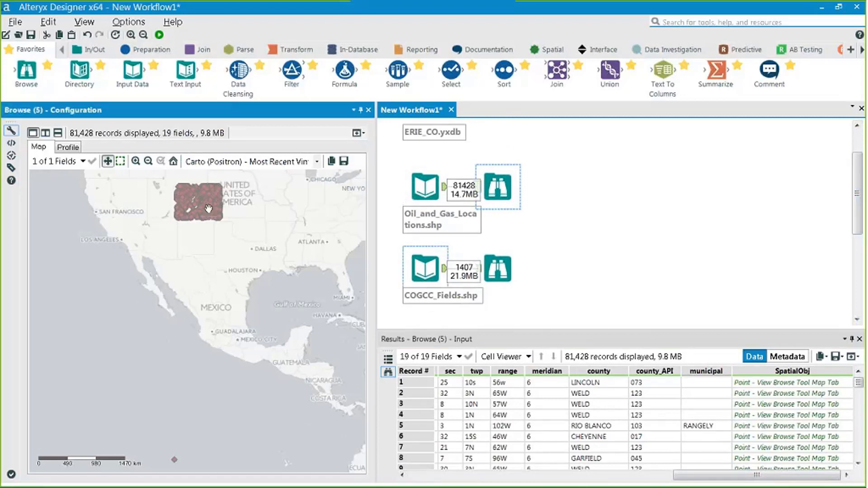
# Step: Examine the COGCC_Fields.shp Browse map and its record fields from field_code through SpatialObj
pyautogui.click(499, 272)
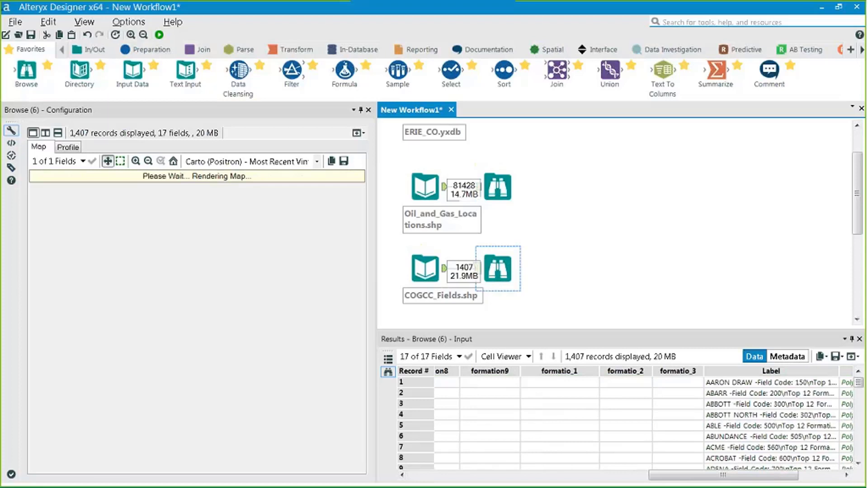
pyautogui.click(151, 313)
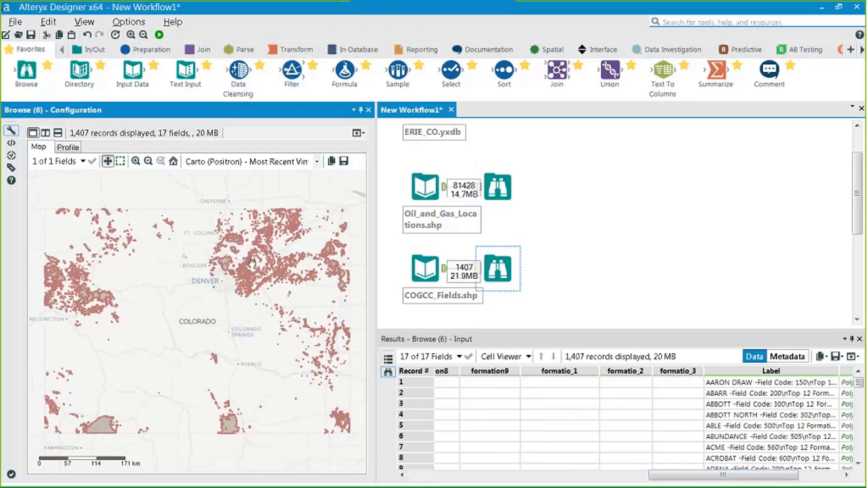
pyautogui.moveTo(690, 476); pyautogui.dragTo(775, 474)
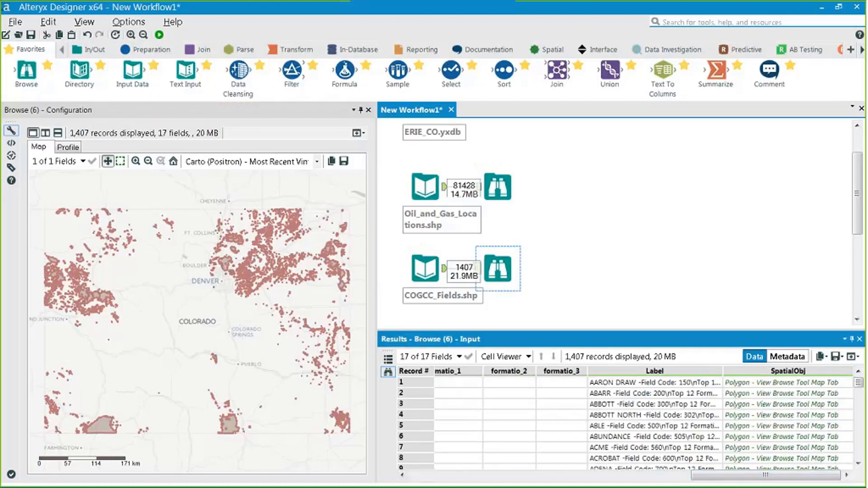
pyautogui.moveTo(858, 383)
pyautogui.mouseDown()
pyautogui.moveTo(859, 455)
pyautogui.moveTo(858, 382)
pyautogui.mouseUp()
pyautogui.moveTo(765, 474); pyautogui.dragTo(464, 477)
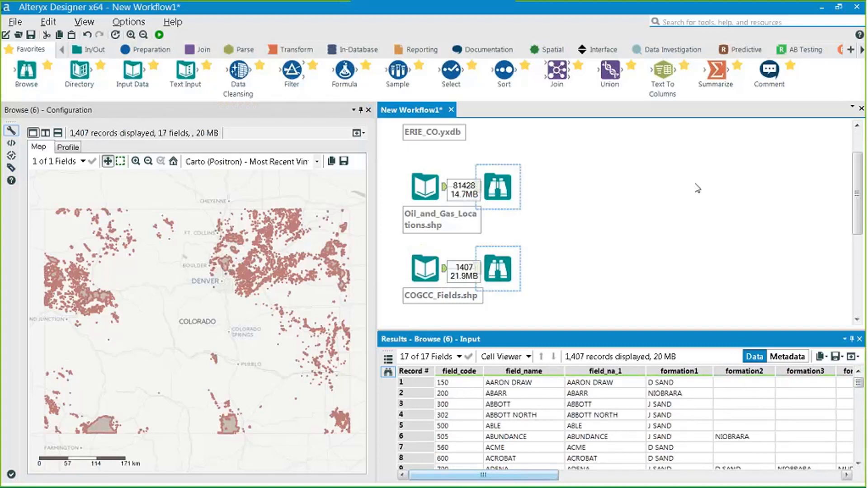
pyautogui.click(846, 476)
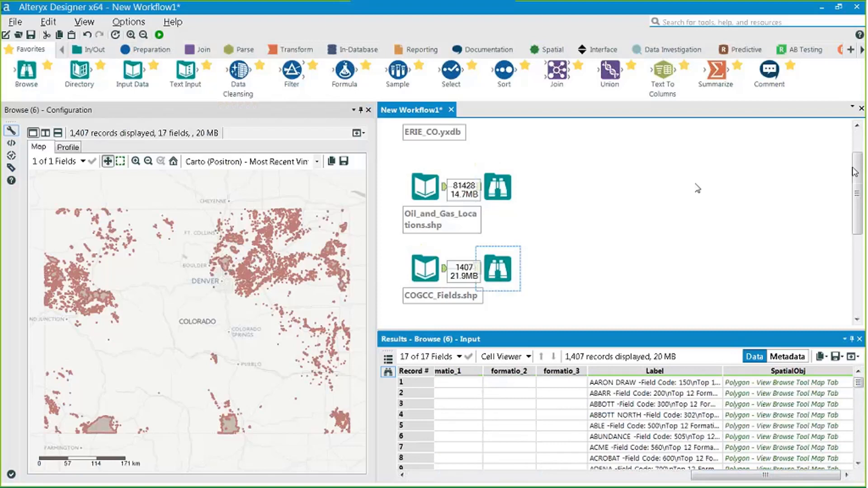
# Step: View the Erie boundary on the map of the Browse tool connected to ERIE_CO.yxdb
pyautogui.moveTo(859, 191); pyautogui.dragTo(858, 168)
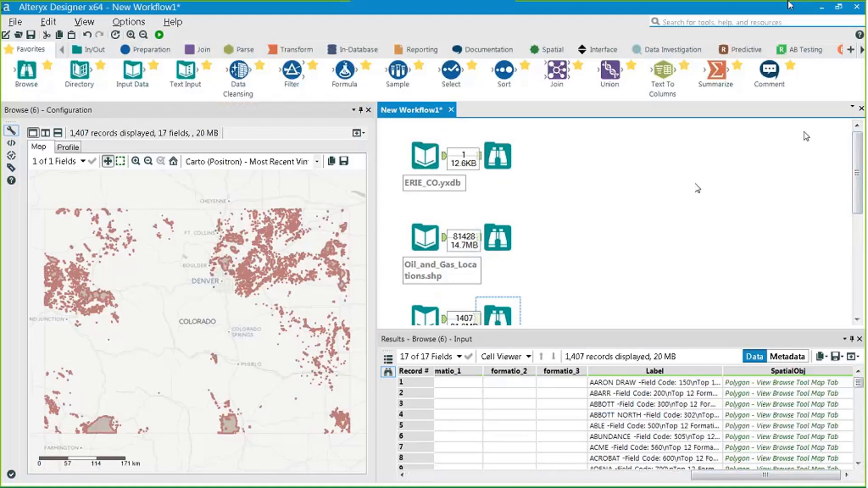
pyautogui.click(498, 155)
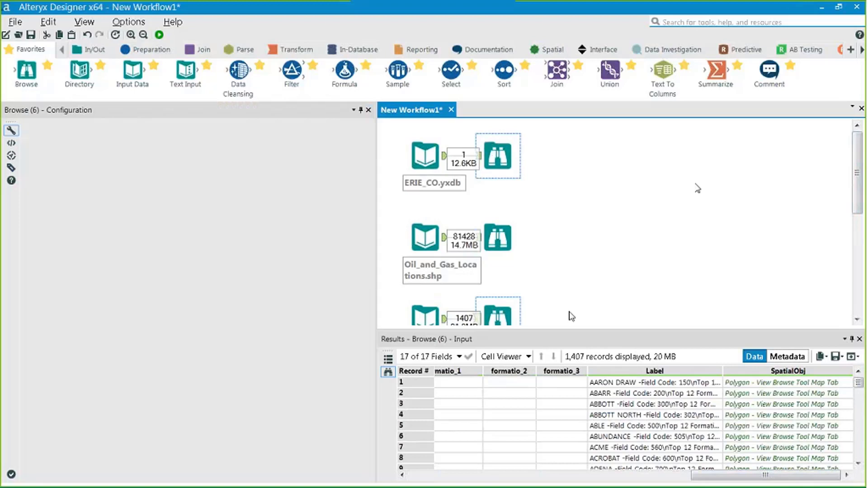
pyautogui.click(265, 190)
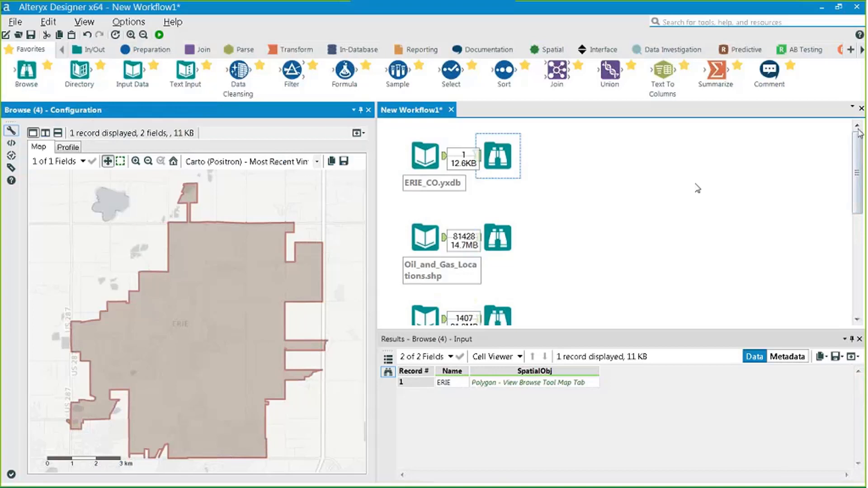
# Step: Add an unconnected Spatial Match tool to the canvas, some distance beyond the ERIE_CO.yxdb Browse tool
pyautogui.click(549, 49)
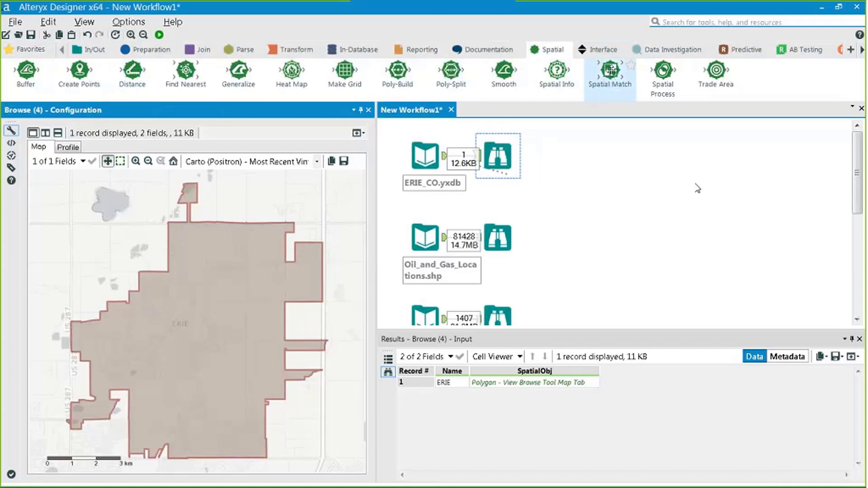
pyautogui.moveTo(497, 156); pyautogui.dragTo(597, 183)
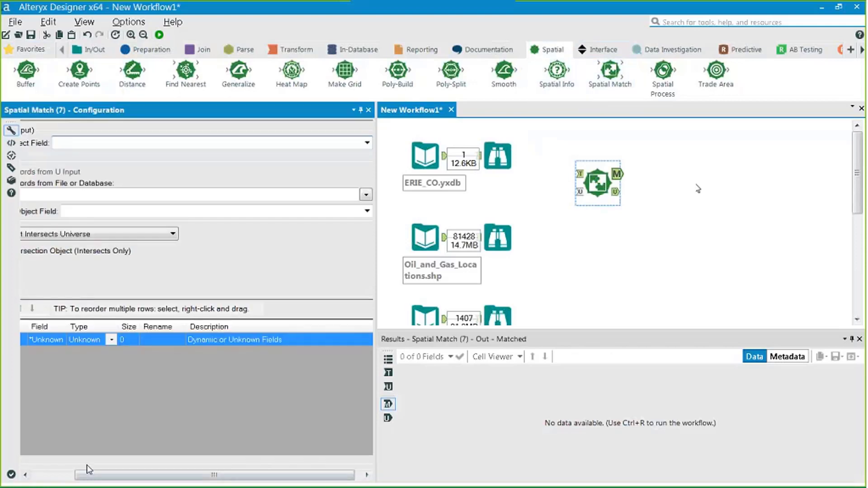
pyautogui.moveTo(109, 475); pyautogui.dragTo(63, 475)
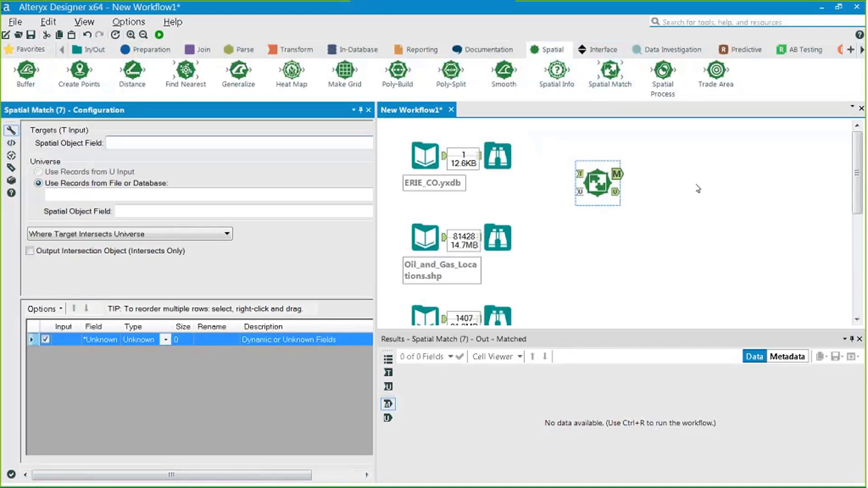
pyautogui.moveTo(595, 180); pyautogui.dragTo(632, 181)
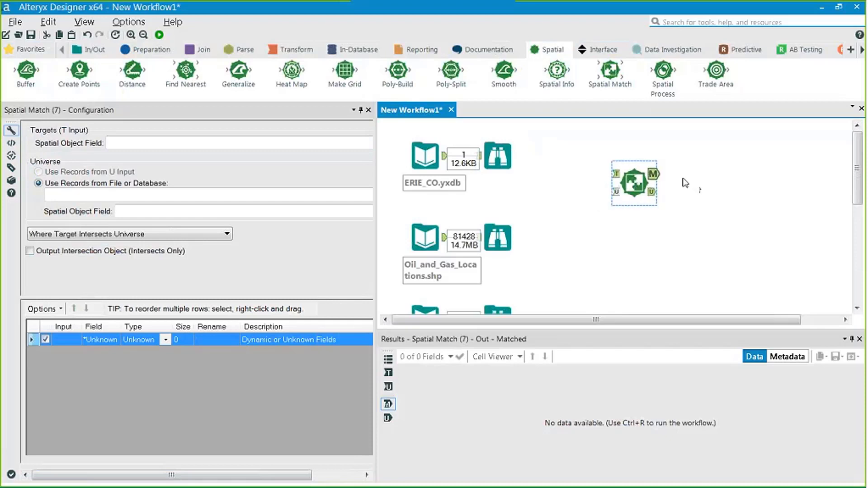
# Step: Add a Unique tool beyond the Oil_and_Gas_Locations.shp Browse tool and feed it from the Oil_and_Gas_Locations.shp input
pyautogui.click(147, 50)
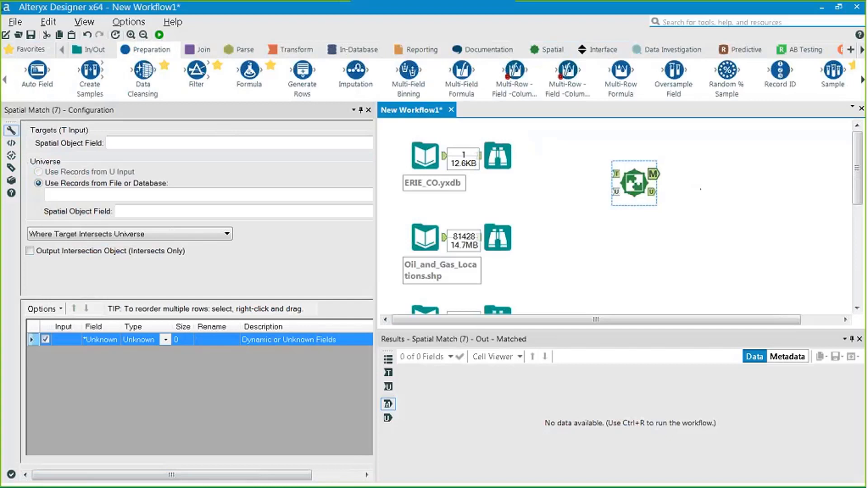
pyautogui.click(862, 82)
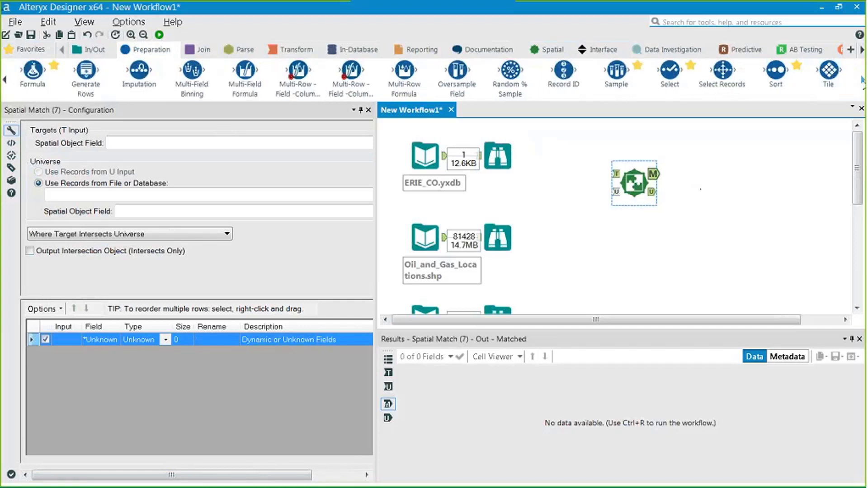
pyautogui.click(862, 82)
pyautogui.moveTo(829, 71); pyautogui.dragTo(557, 249)
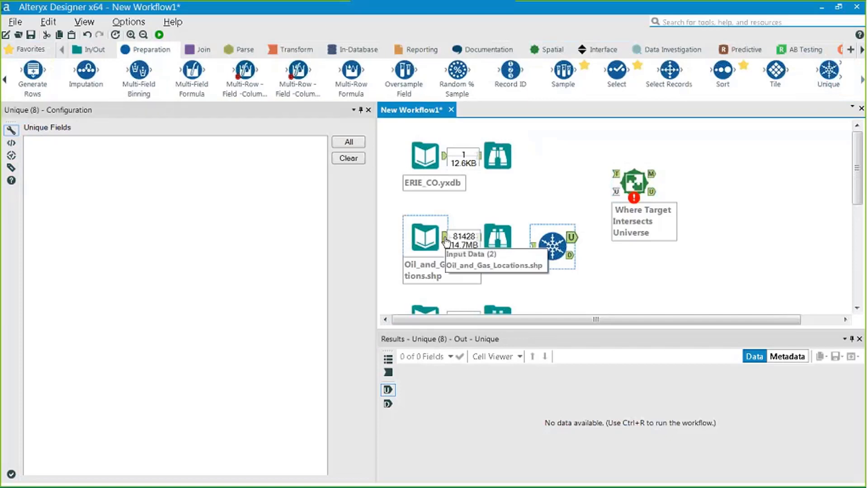
pyautogui.moveTo(445, 243); pyautogui.dragTo(531, 246)
# Step: Set loc_id as the only unique field of the Unique tool and run the workflow
pyautogui.hotkey('ctrl', 'r')
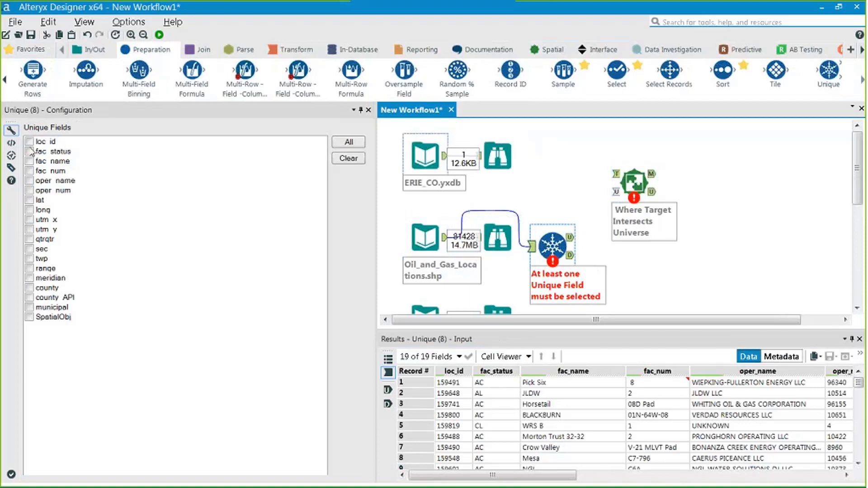
pyautogui.click(30, 142)
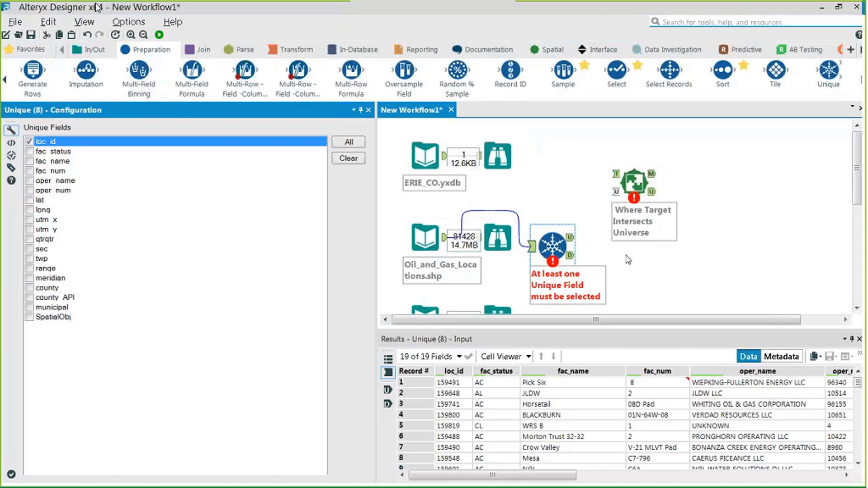
pyautogui.click(159, 35)
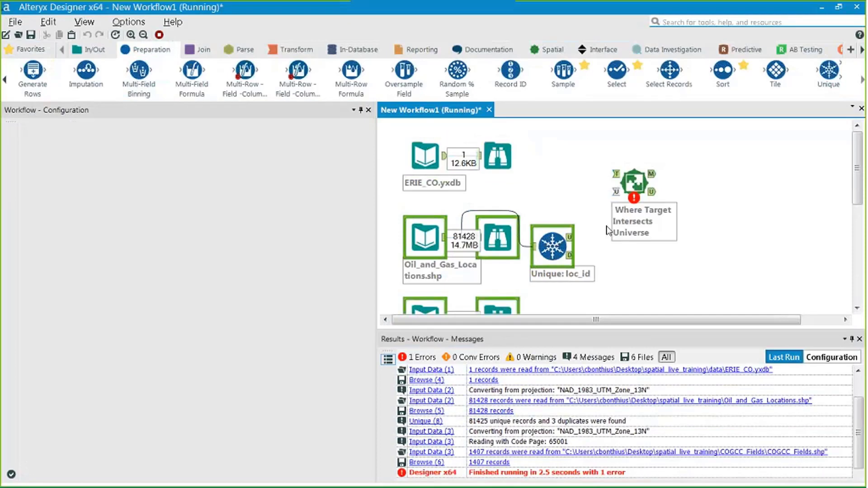
# Step: Examine the Unique tool's duplicate records across all fields, from loc_id through SpatialObj
pyautogui.click(571, 255)
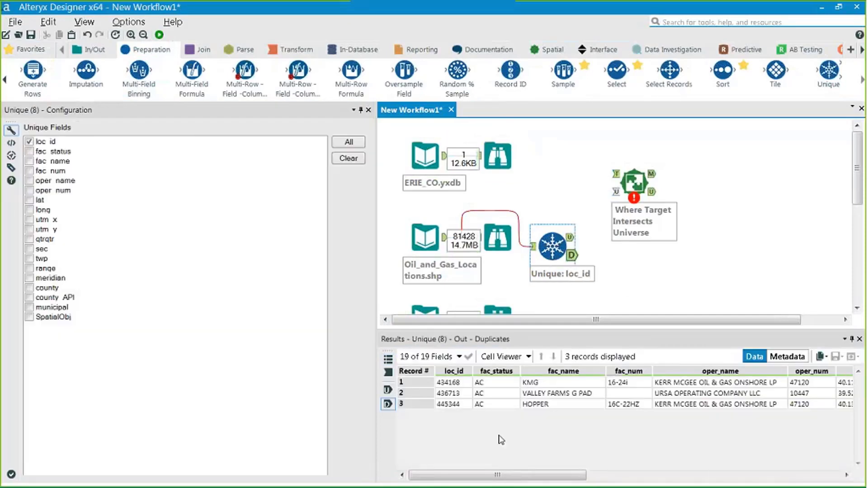
pyautogui.moveTo(533, 475); pyautogui.dragTo(804, 479)
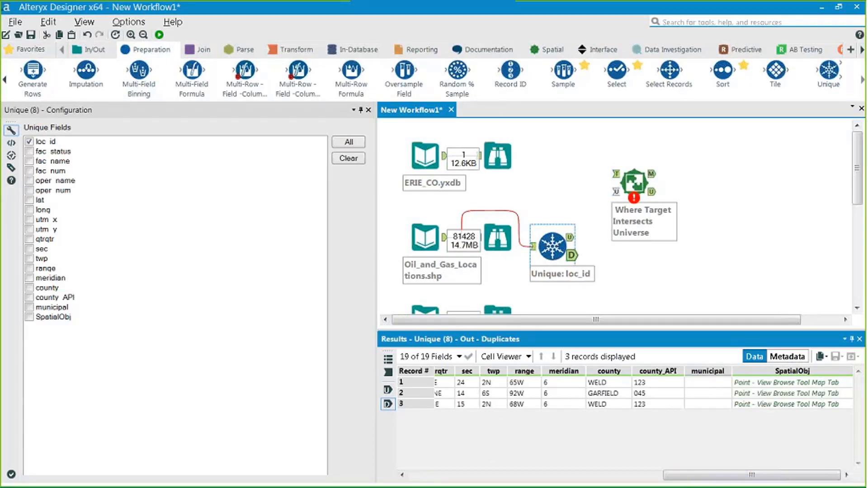
pyautogui.moveTo(708, 475); pyautogui.dragTo(453, 476)
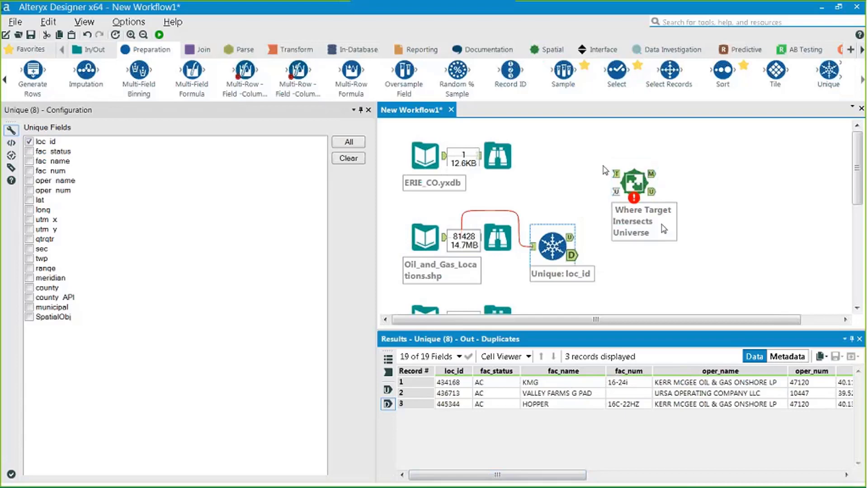
# Step: Connect the Unique tool's unique output to the Spatial Match target input and ERIE_CO.yxdb to its universe input
pyautogui.moveTo(571, 237); pyautogui.dragTo(613, 174)
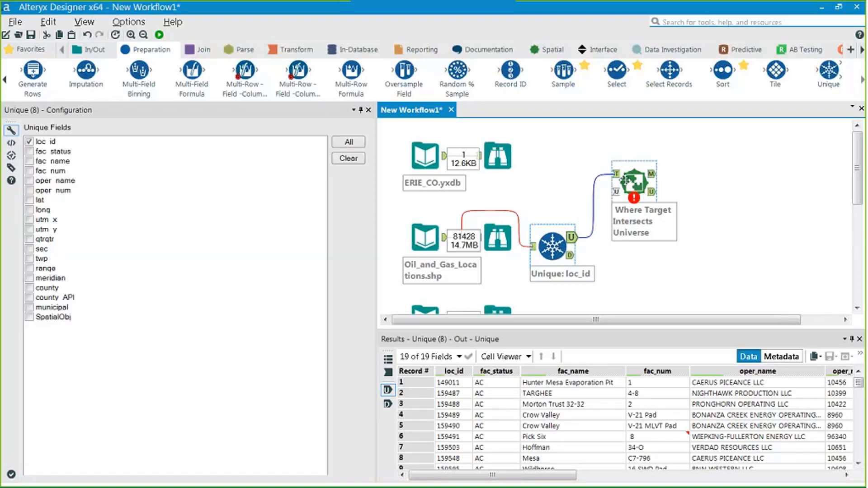
pyautogui.moveTo(652, 194)
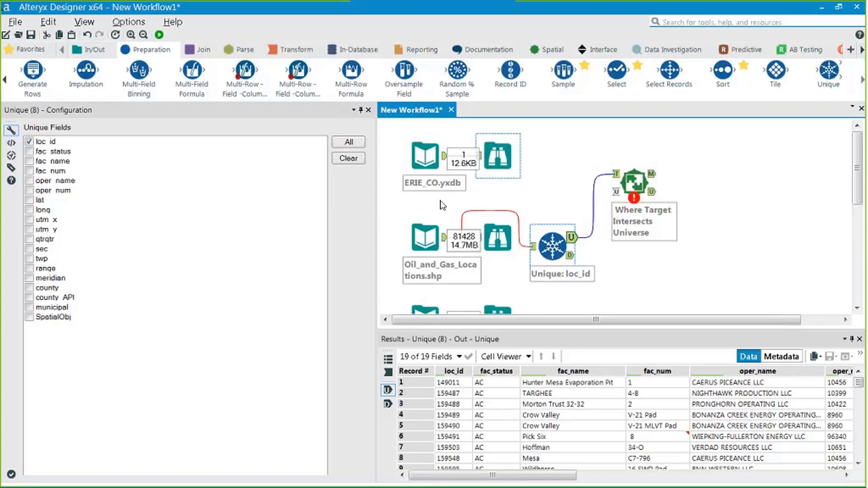
pyautogui.click(489, 158)
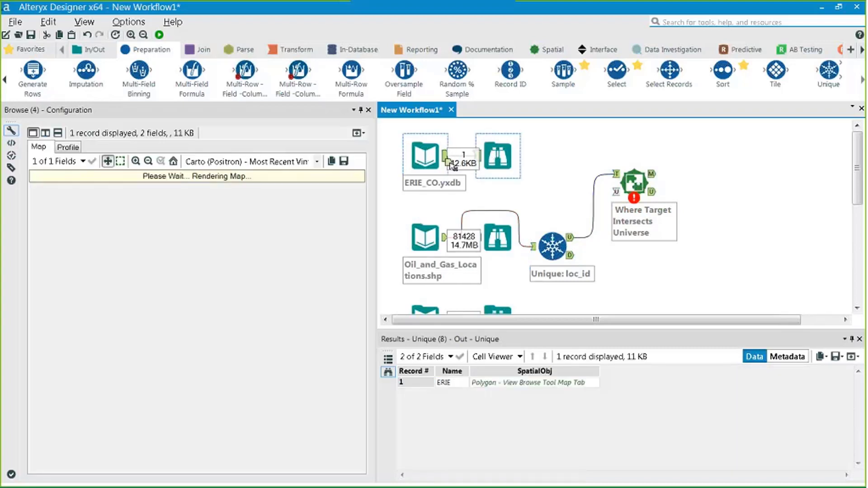
pyautogui.moveTo(450, 164); pyautogui.dragTo(616, 191)
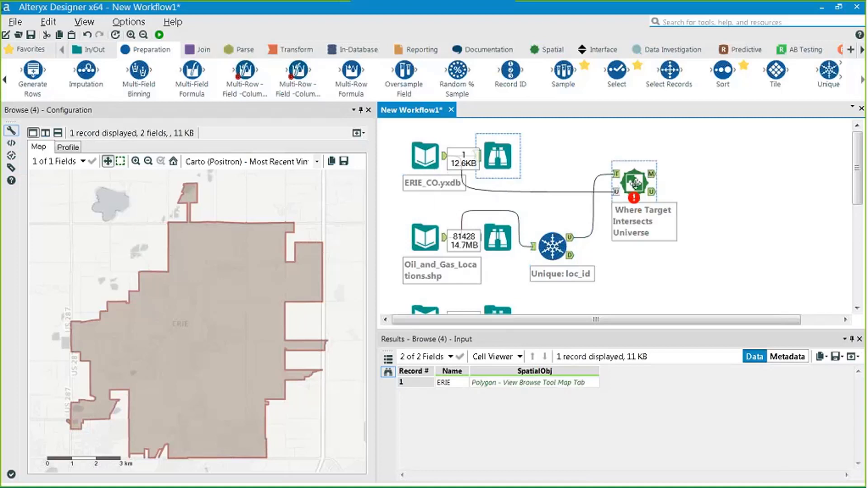
# Step: Widen the Spatial Match configuration area and choose SpatialObj as the spatial object field for the targets
pyautogui.click(634, 182)
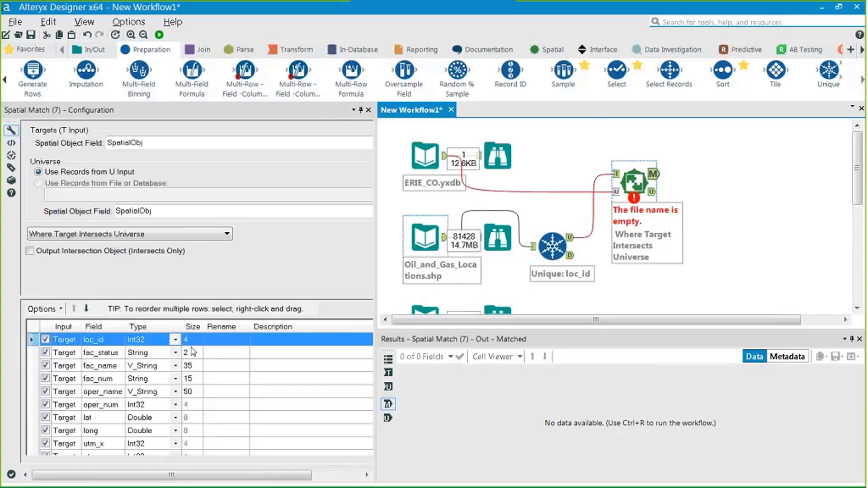
pyautogui.click(145, 143)
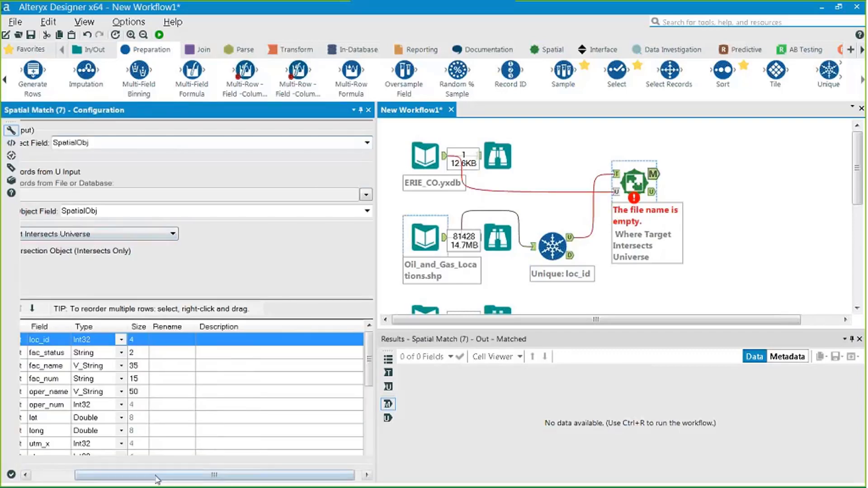
pyautogui.moveTo(155, 476); pyautogui.dragTo(63, 477)
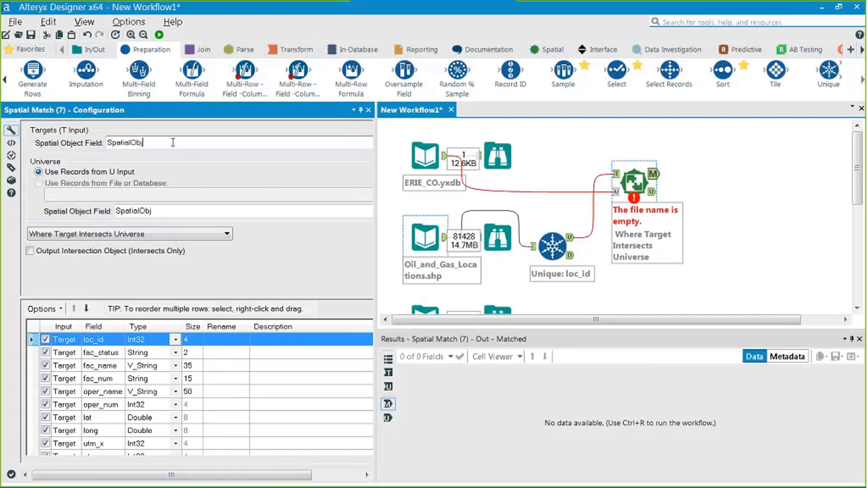
pyautogui.click(380, 125)
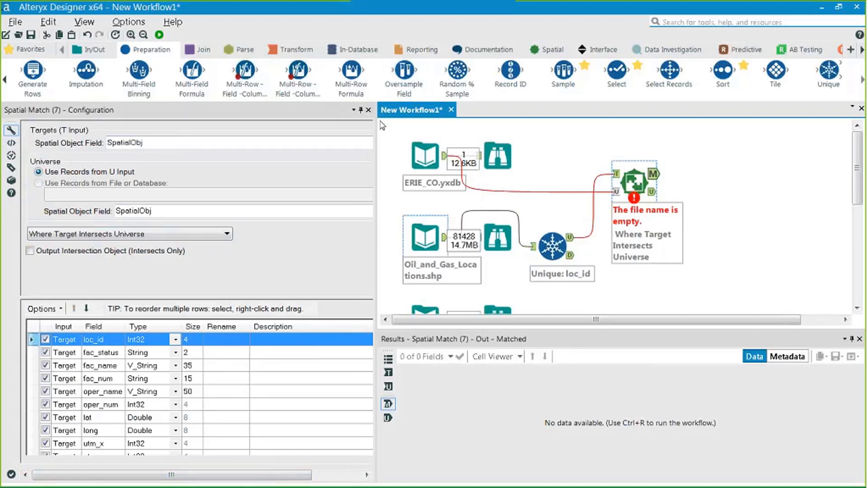
pyautogui.moveTo(379, 125); pyautogui.dragTo(429, 131)
pyautogui.click(422, 144)
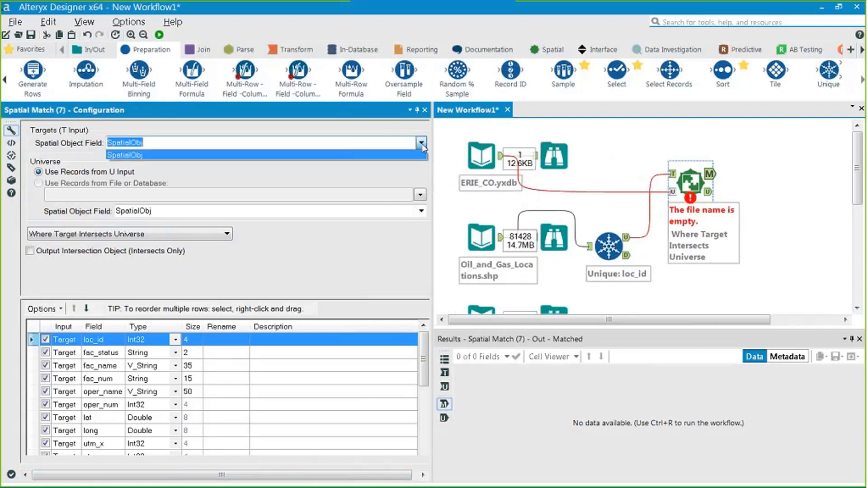
pyautogui.click(421, 143)
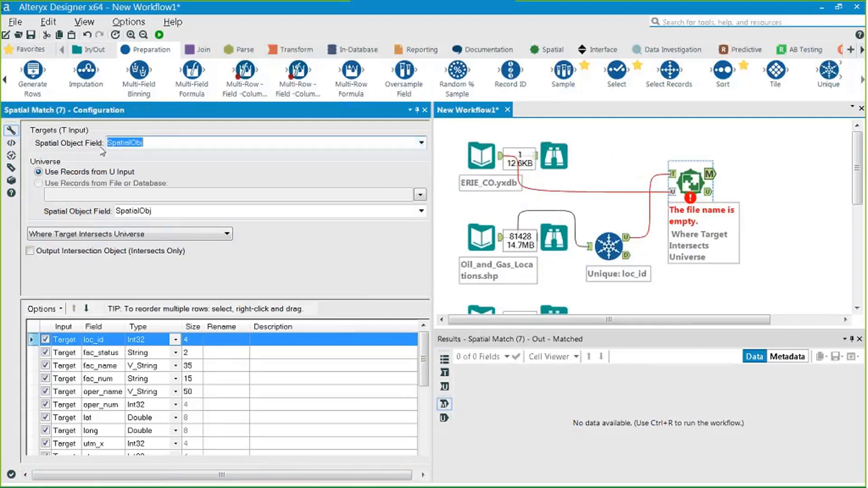
pyautogui.click(421, 144)
pyautogui.click(135, 158)
pyautogui.click(422, 143)
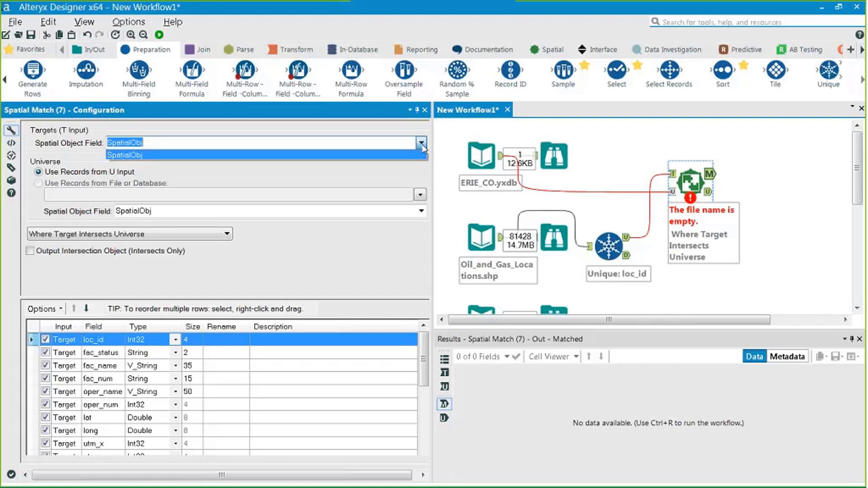
pyautogui.click(126, 155)
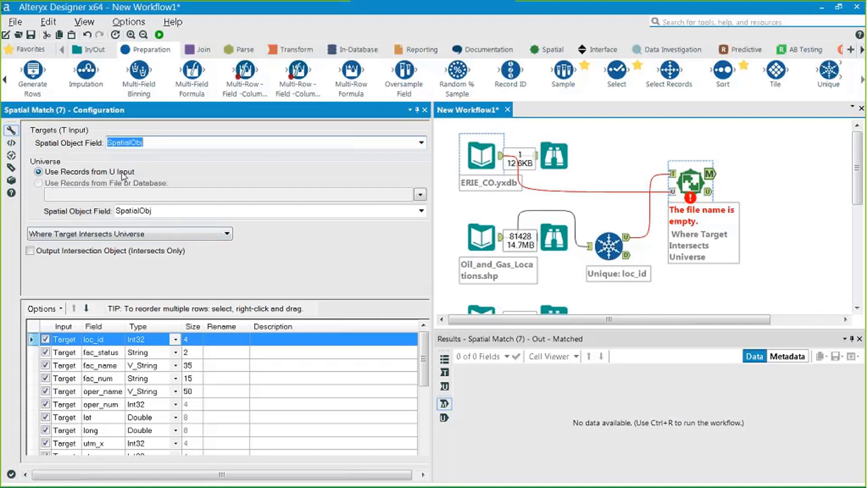
# Step: Choose SpatialObj as the spatial object field for the Spatial Match universe
pyautogui.click(421, 210)
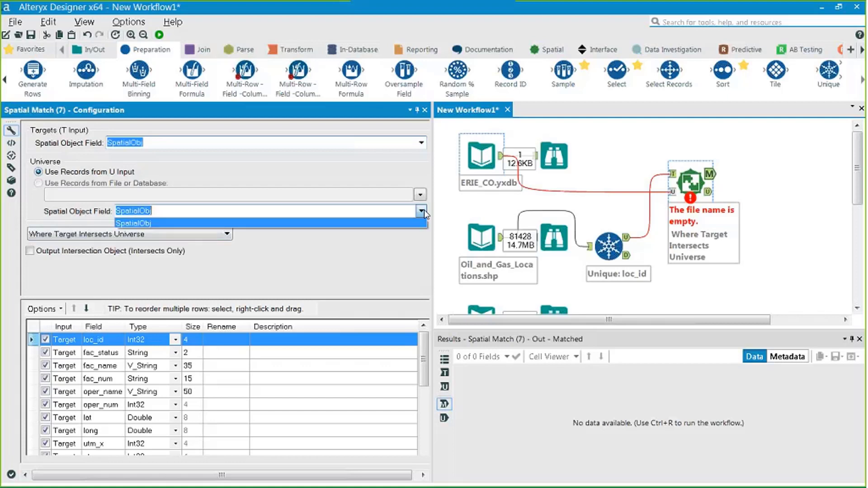
pyautogui.click(145, 224)
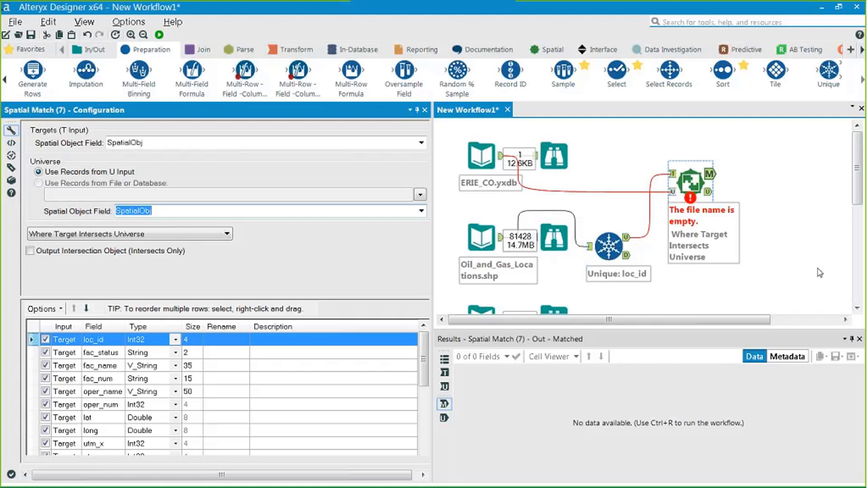
pyautogui.click(864, 271)
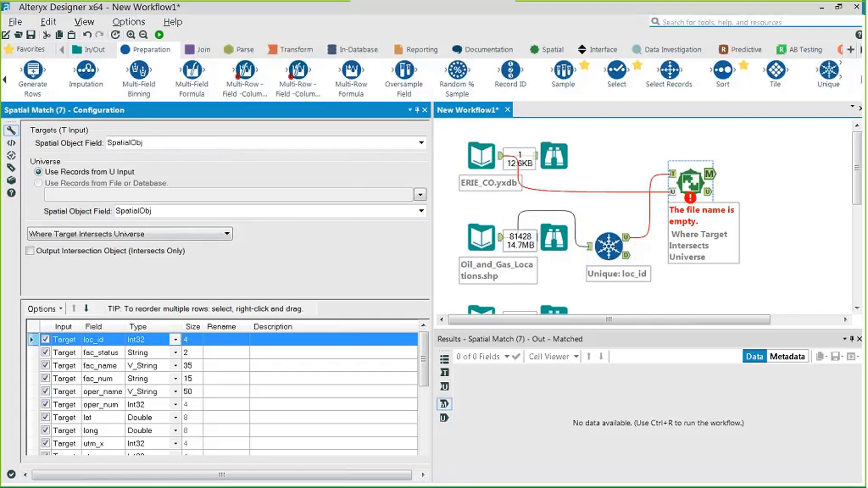
# Step: Set the Spatial Match relation to Where Target Within Universe
pyautogui.click(160, 234)
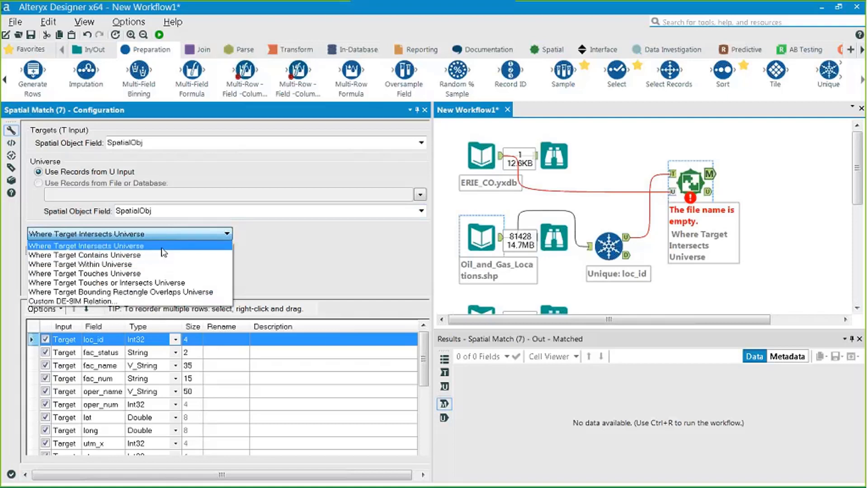
pyautogui.click(134, 263)
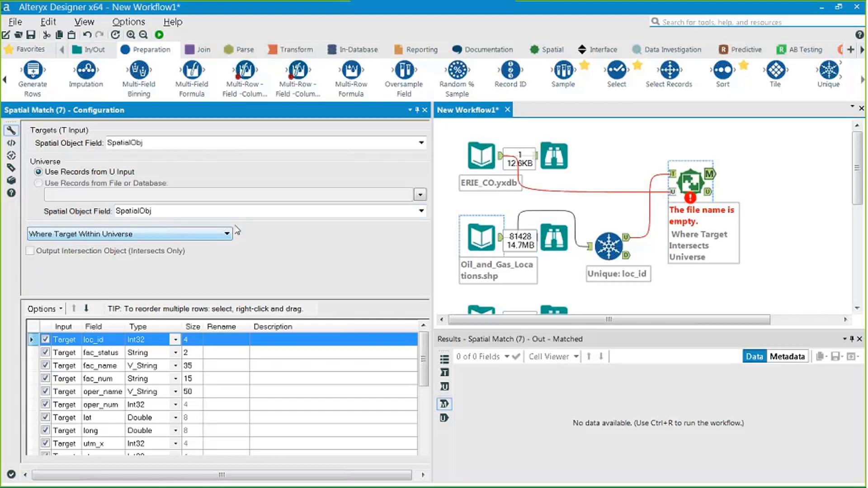
pyautogui.click(165, 234)
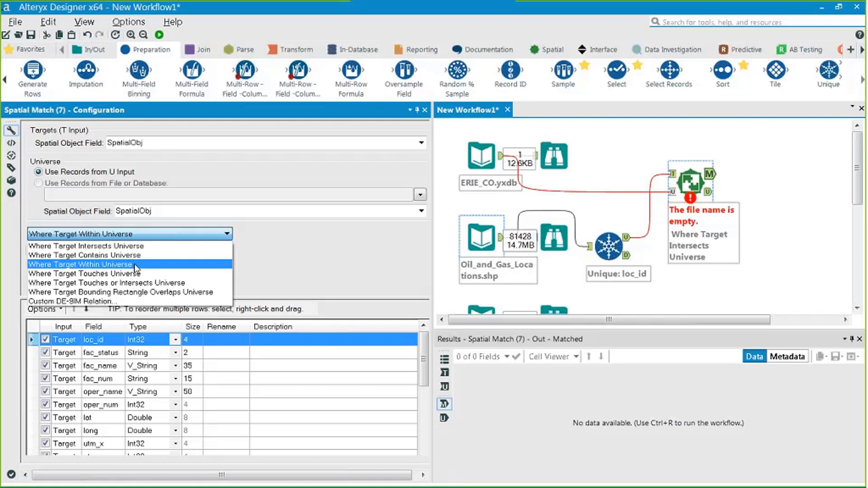
pyautogui.click(136, 264)
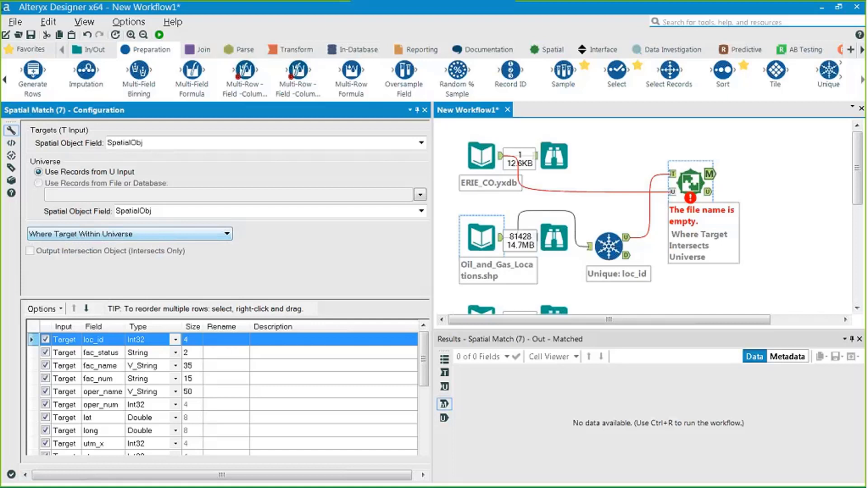
# Step: Enlarge the Spatial Match field list and deselect the block of target fields ending at municipal, including qtrqtr through county_API
pyautogui.moveTo(203, 299); pyautogui.dragTo(202, 274)
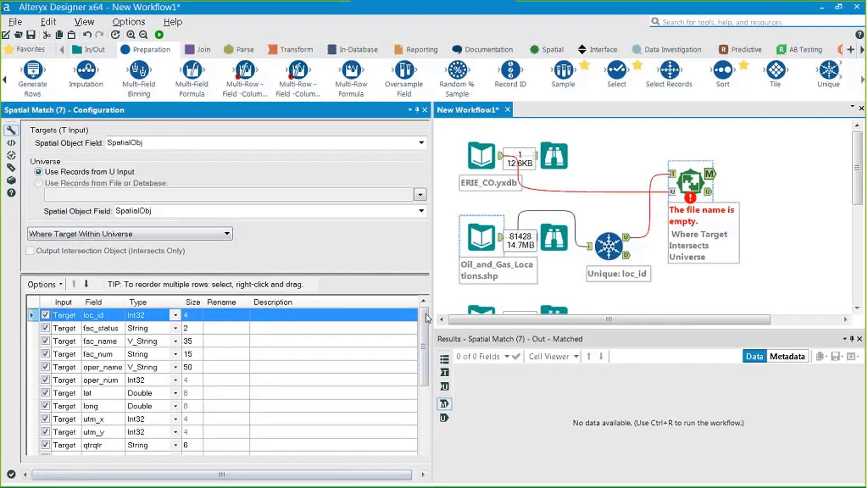
pyautogui.scroll(-3, 413, 391)
pyautogui.scroll(3, 413, 391)
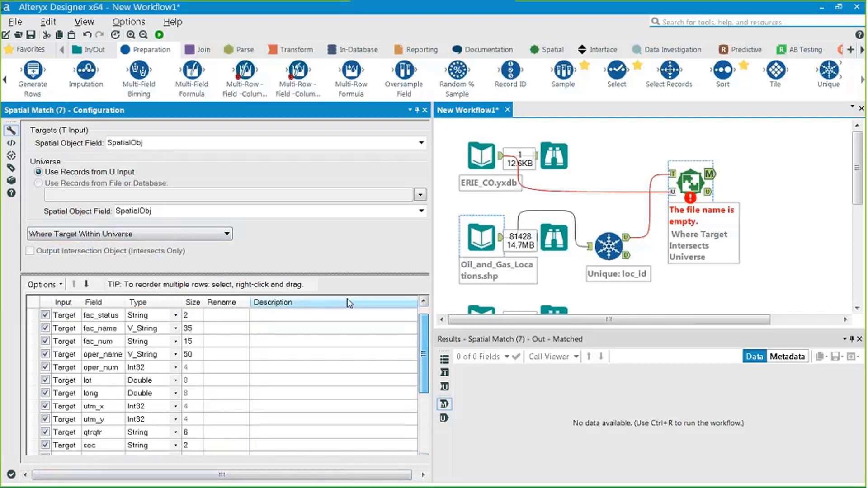
pyautogui.scroll(1, 407, 361)
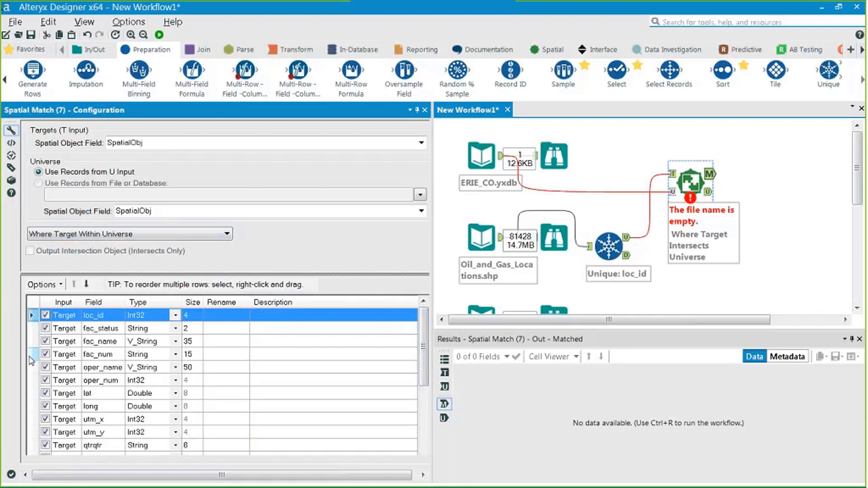
pyautogui.moveTo(36, 355)
pyautogui.mouseDown()
pyautogui.moveTo(28, 472)
pyautogui.moveTo(36, 409)
pyautogui.mouseUp()
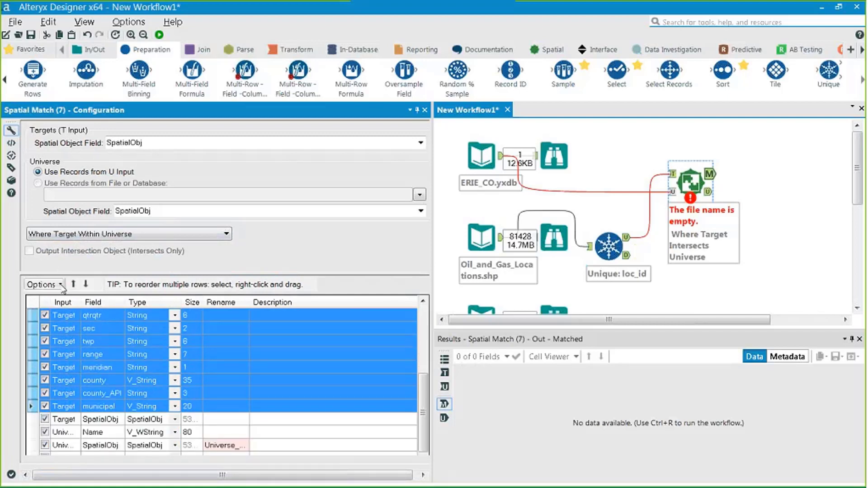
pyautogui.click(45, 284)
pyautogui.moveTo(82, 290)
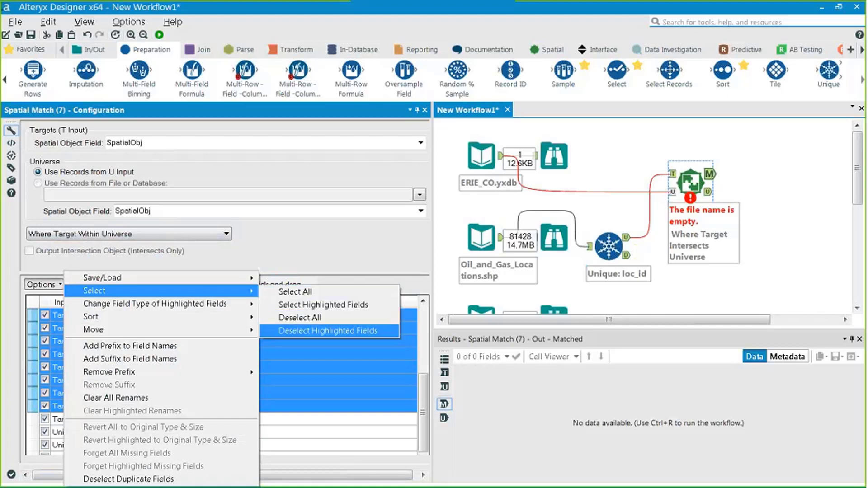
pyautogui.click(342, 332)
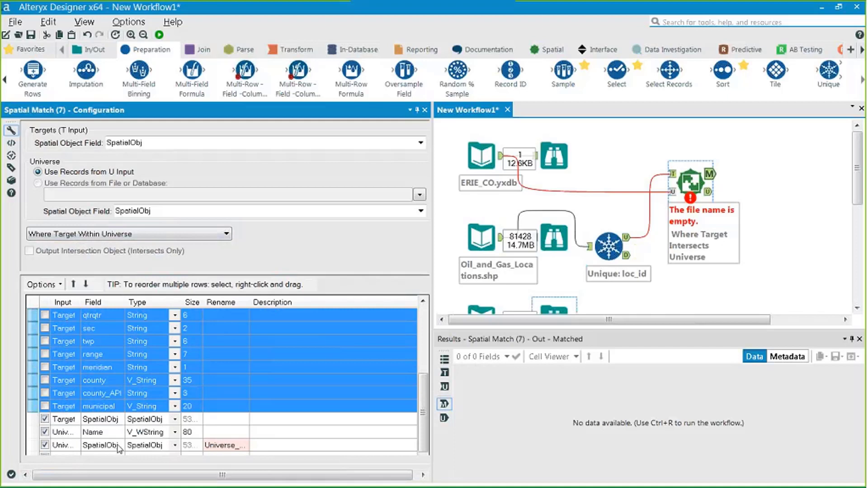
# Step: Rename the Universe input's SpatialObj field to Erie City SpatialObj in the Spatial Match field list
pyautogui.click(251, 303)
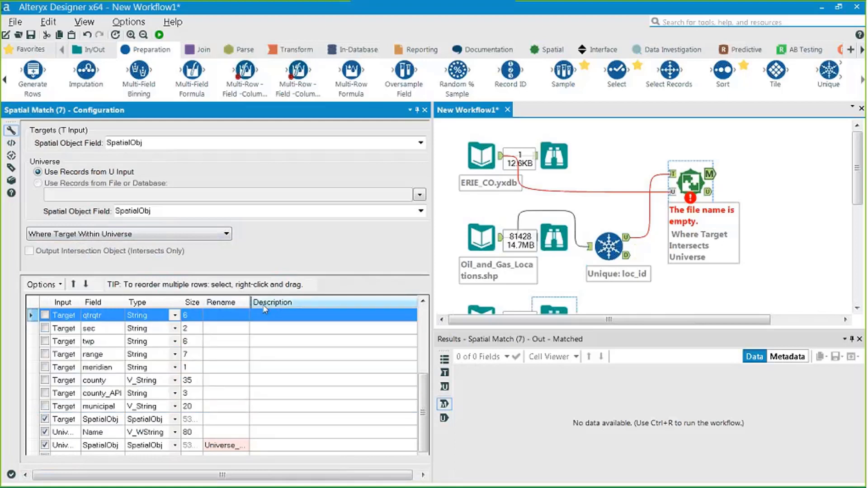
pyautogui.click(226, 445)
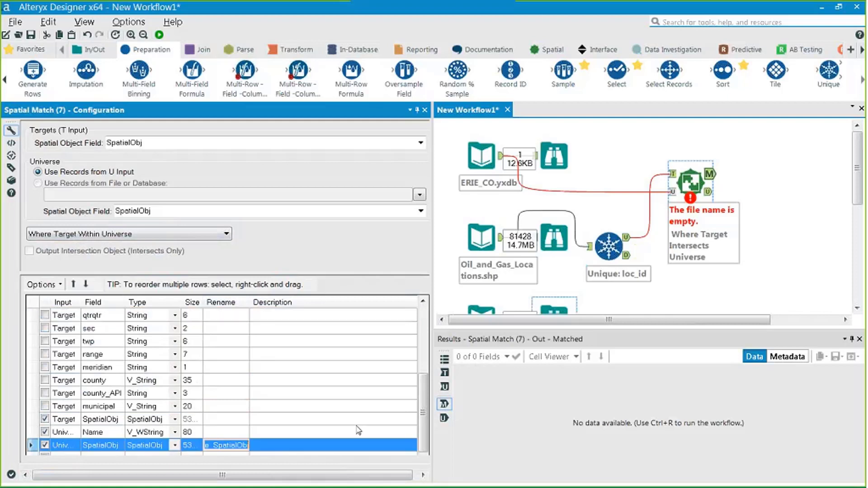
pyautogui.click(234, 445)
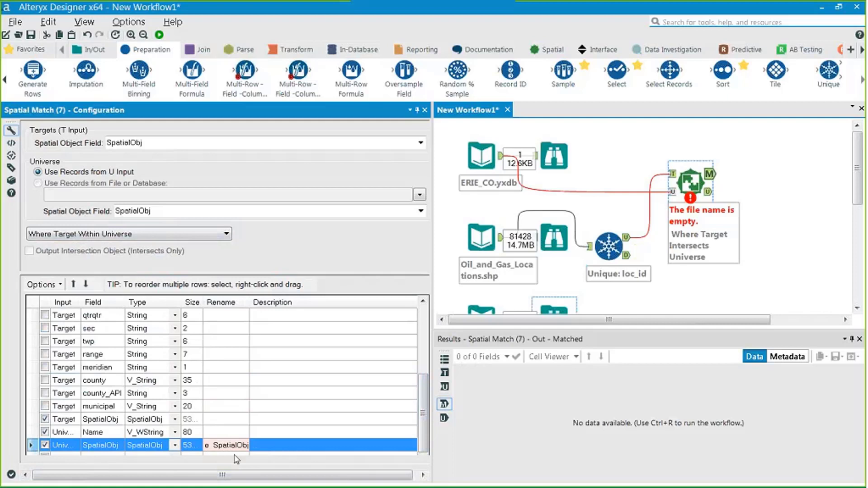
pyautogui.press('BackSpace')
pyautogui.press('BackSpace')
pyautogui.write('nive')
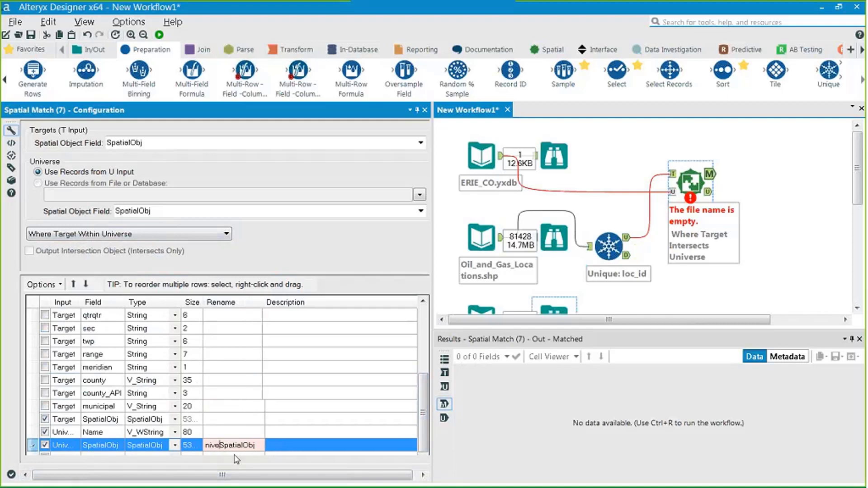
pyautogui.press('BackSpace')
pyautogui.press('BackSpace')
pyautogui.press('BackSpace')
pyautogui.press('BackSpace')
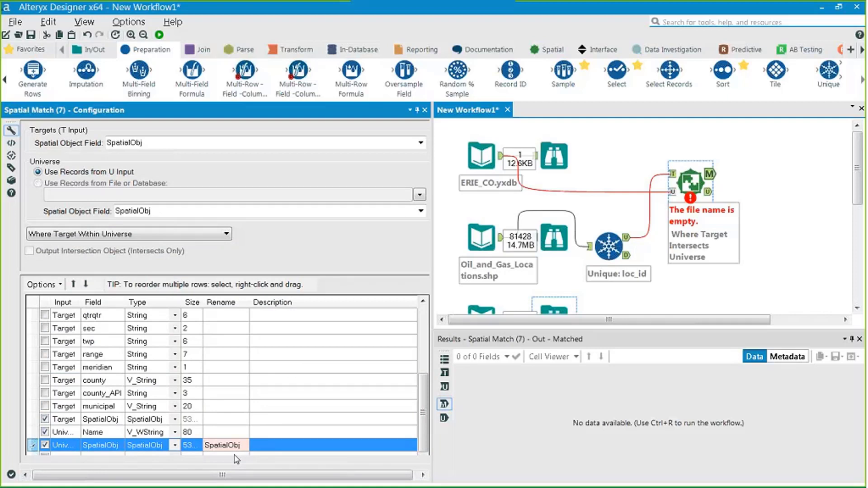
pyautogui.write('Eri')
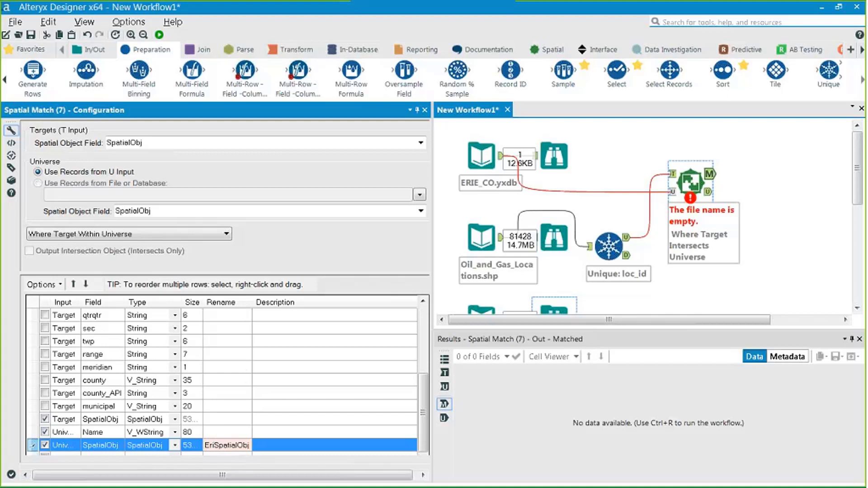
pyautogui.write('e c')
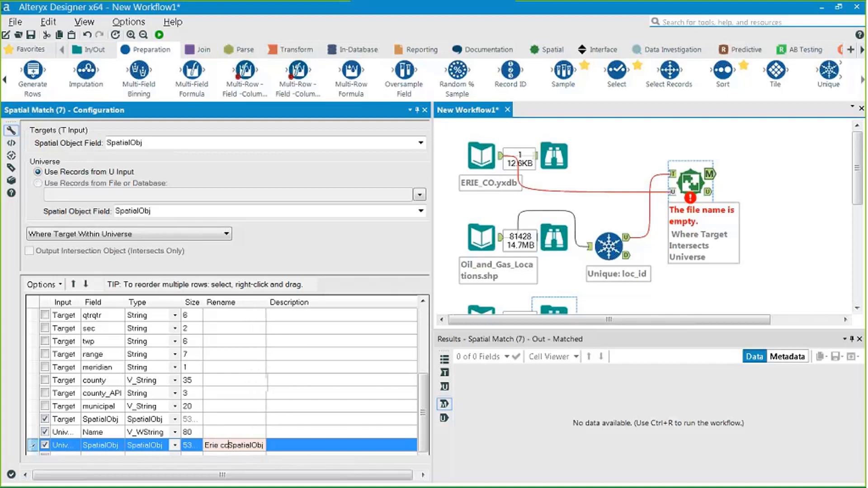
pyautogui.press('BackSpace')
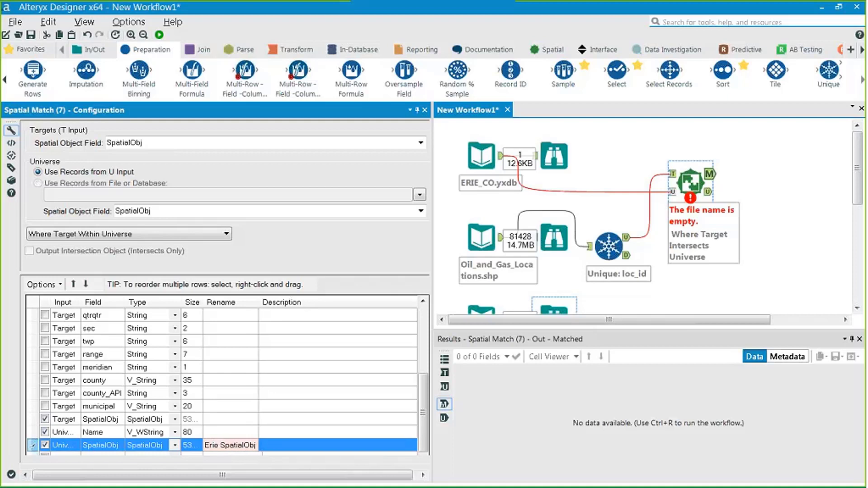
pyautogui.write('City')
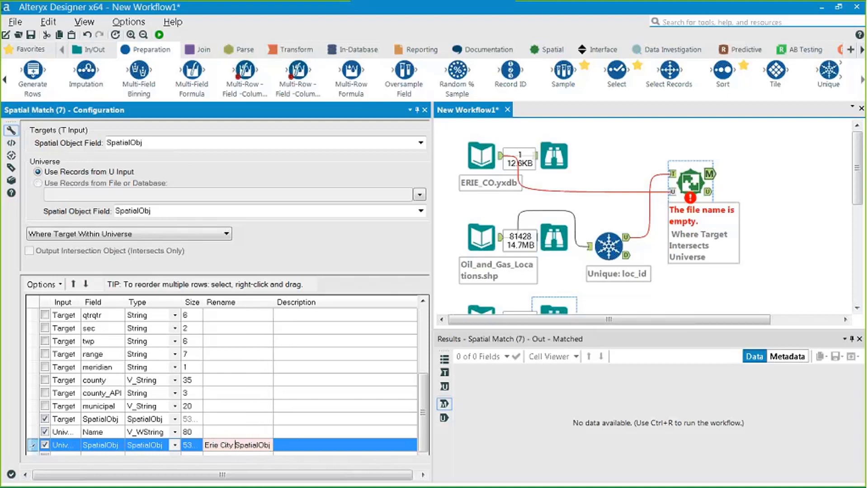
# Step: Rename the Target input's SpatialObj field to Oil Gas SpatialObj in the Spatial Match field list
pyautogui.scroll(5, 78, 350)
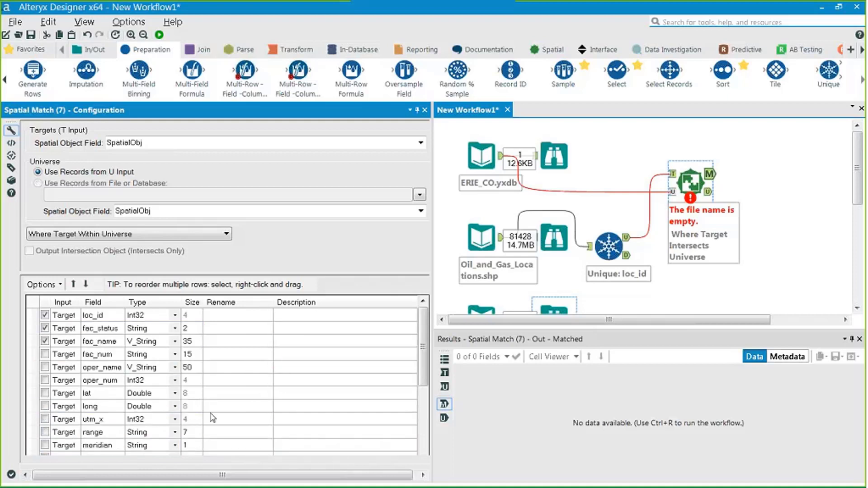
pyautogui.scroll(-3, 90, 375)
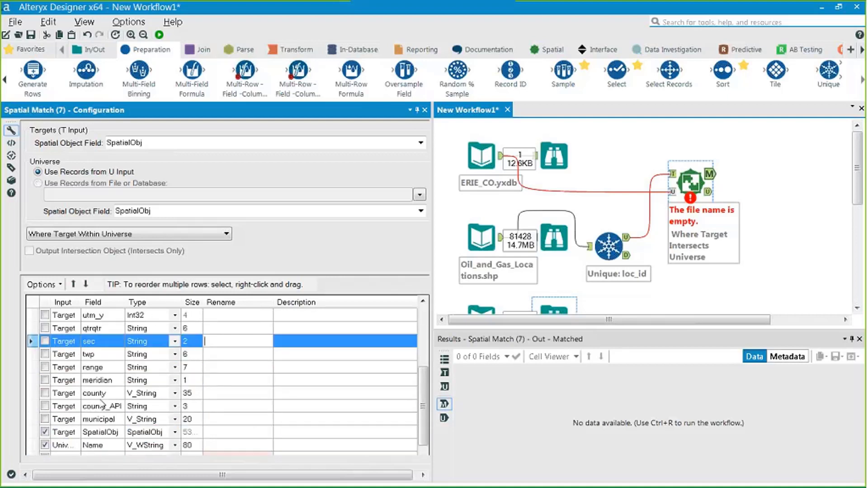
pyautogui.click(253, 432)
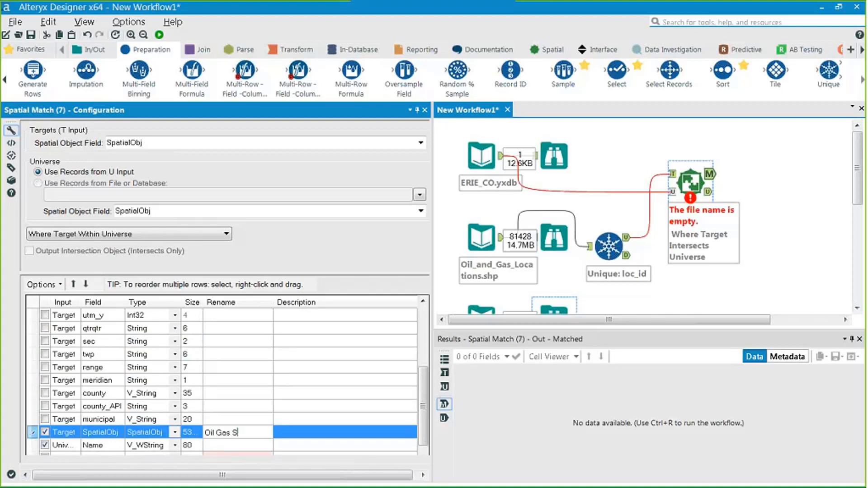
pyautogui.write('Oil Gas SpatialO')
pyautogui.press('BackSpace')
pyautogui.press('BackSpace')
pyautogui.press('BackSpace')
pyautogui.press('BackSpace')
pyautogui.press('BackSpace')
pyautogui.press('BackSpace')
pyautogui.press('BackSpace')
pyautogui.press('BackSpace')
pyautogui.press('BackSpace')
pyautogui.press('BackSpace')
pyautogui.press('BackSpace')
pyautogui.press('BackSpace')
pyautogui.press('BackSpace')
# Step: Add Browse tools to both the matched and unmatched Spatial Match outputs and run the workflow
pyautogui.rightClick(691, 183)
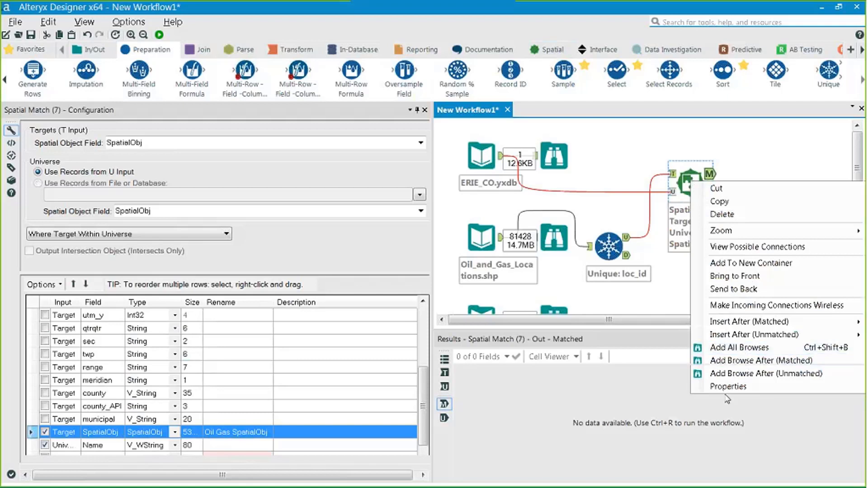
pyautogui.click(739, 347)
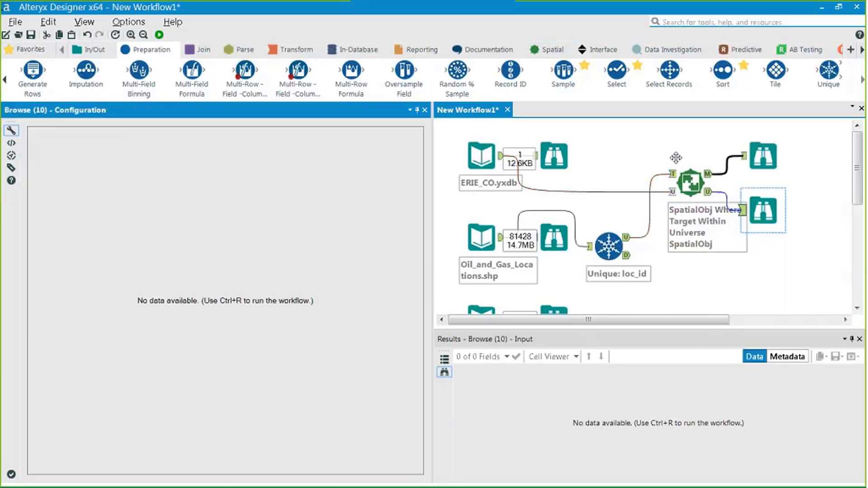
pyautogui.click(160, 35)
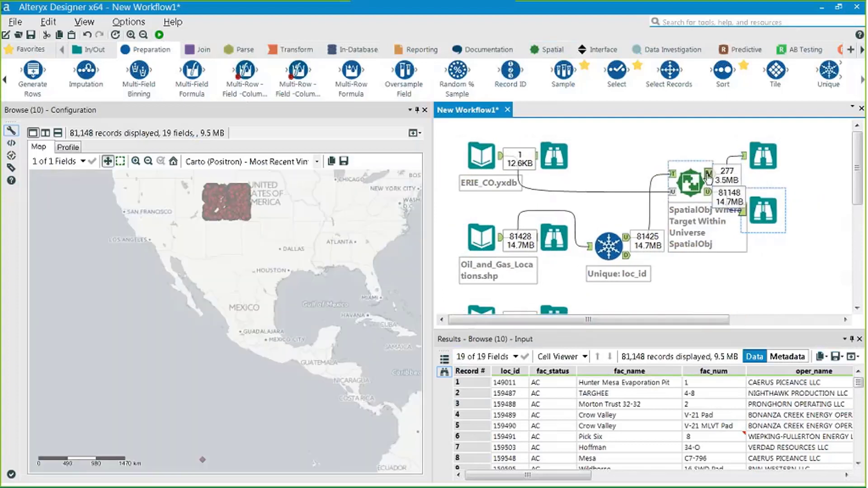
# Step: Examine the matched oil and gas locations on the map and the renamed spatial fields in the matched records
pyautogui.click(757, 168)
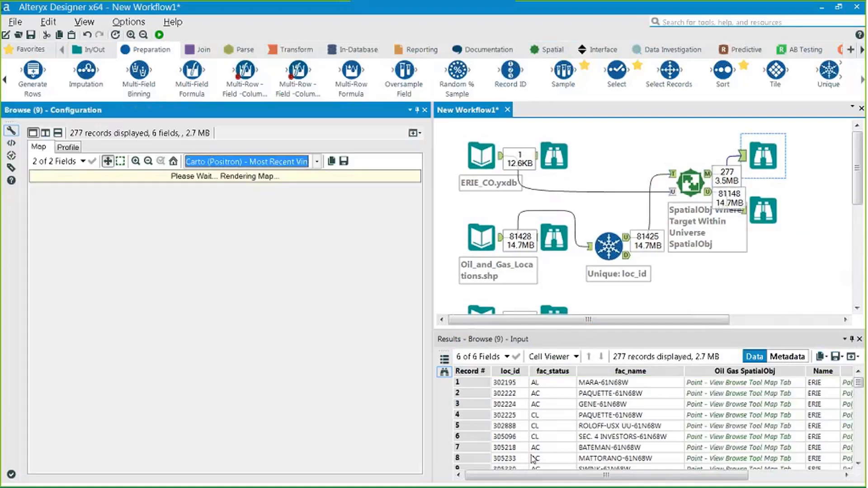
pyautogui.click(687, 386)
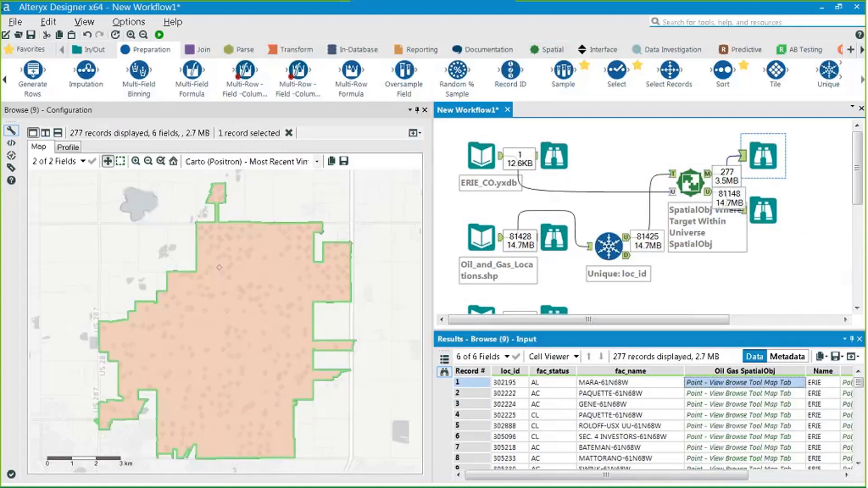
pyautogui.click(278, 367)
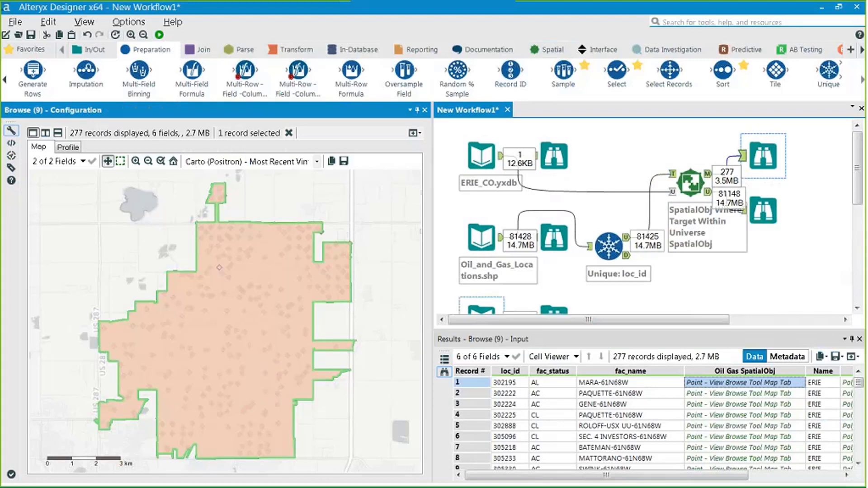
pyautogui.moveTo(627, 474); pyautogui.dragTo(719, 473)
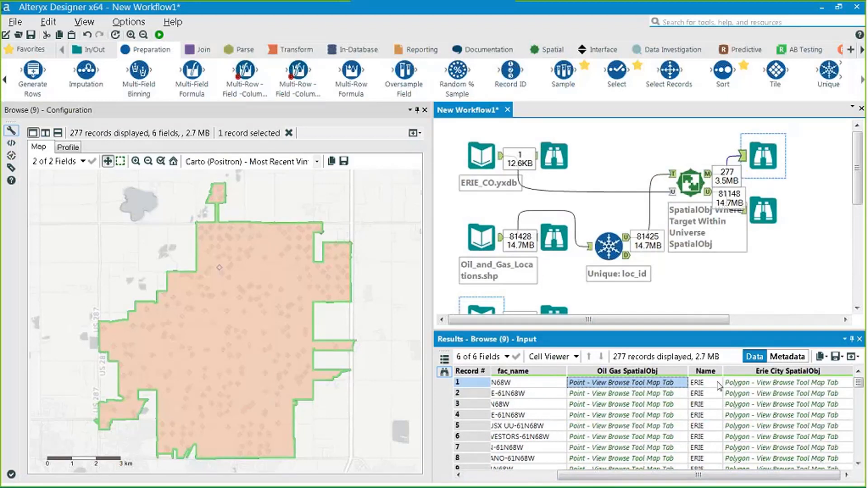
pyautogui.moveTo(698, 475); pyautogui.dragTo(605, 475)
pyautogui.click(774, 383)
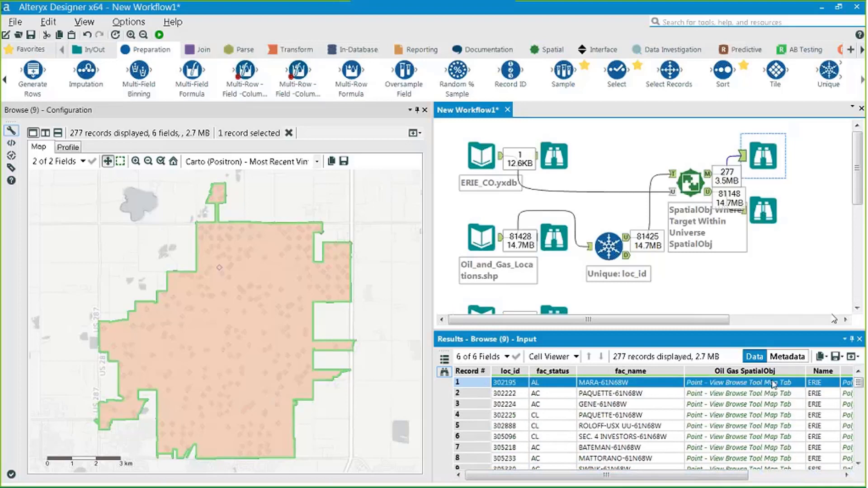
# Step: Examine the unmatched locations in the second Browse tool, checking the county and municipal columns and the map
pyautogui.click(763, 210)
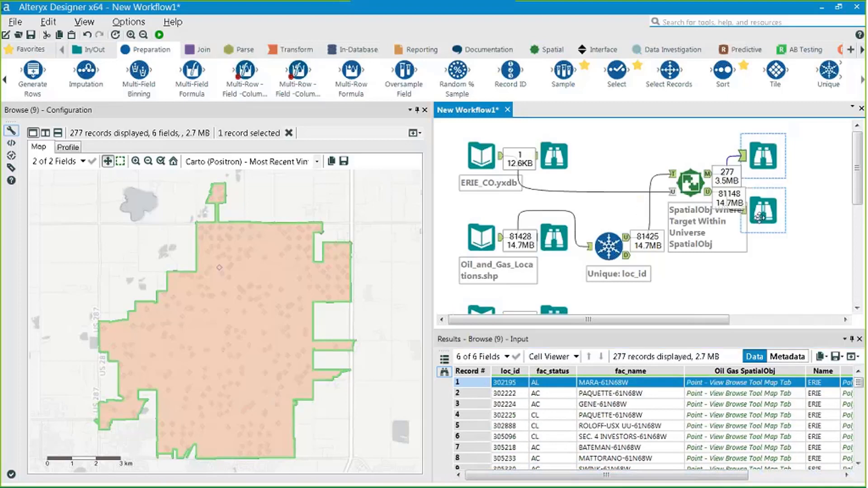
pyautogui.click(558, 343)
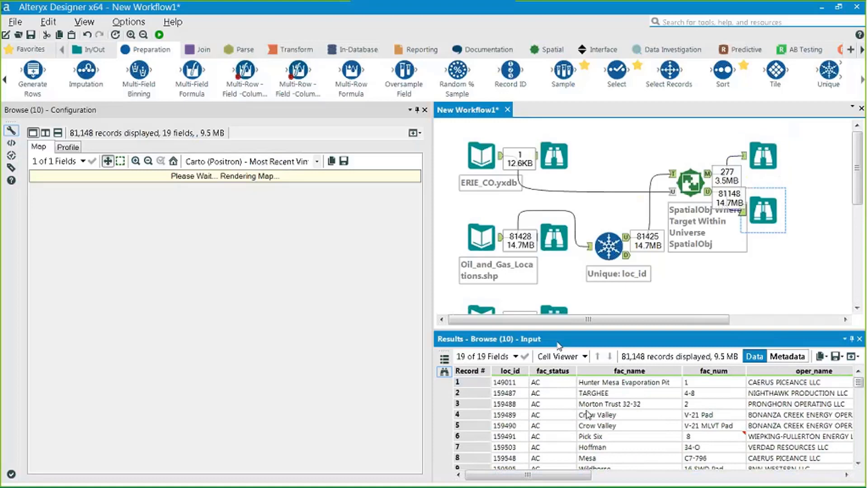
pyautogui.moveTo(528, 477)
pyautogui.mouseDown()
pyautogui.moveTo(560, 477)
pyautogui.moveTo(528, 477)
pyautogui.mouseUp()
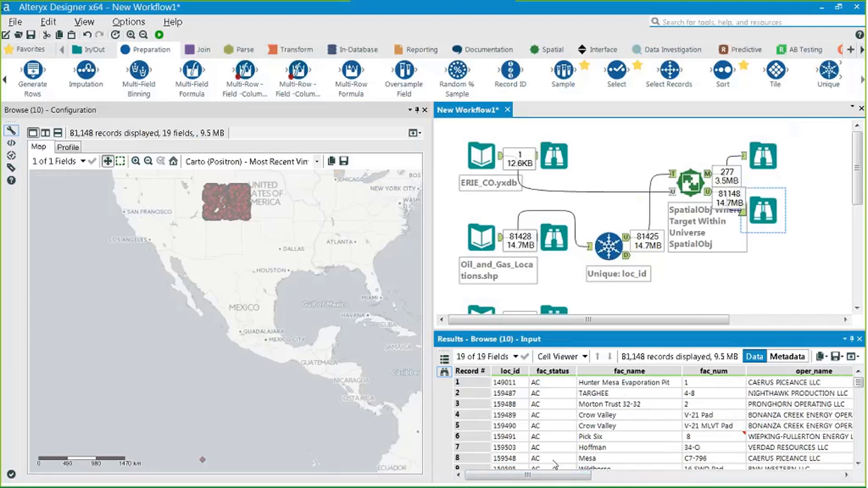
pyautogui.moveTo(548, 476); pyautogui.dragTo(760, 477)
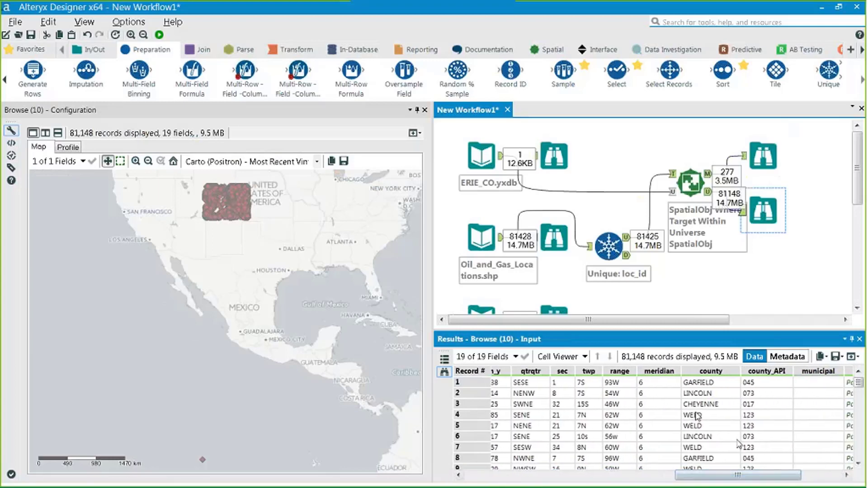
pyautogui.click(704, 405)
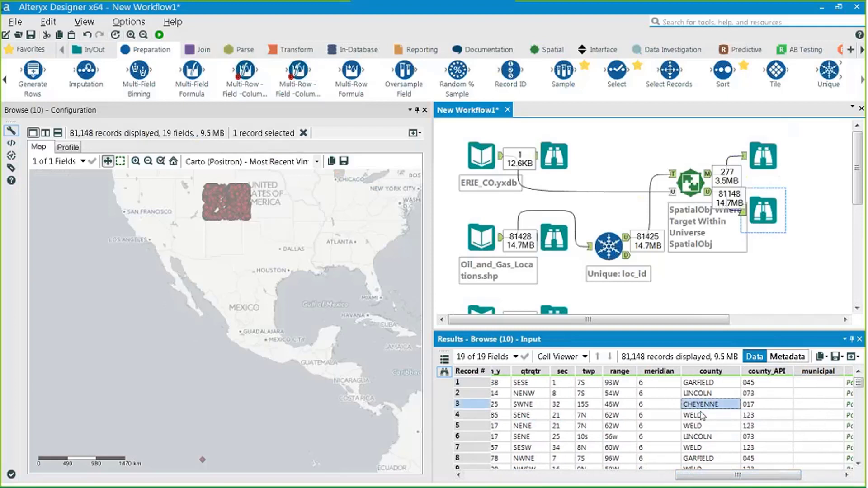
pyautogui.scroll(-10, 709, 435)
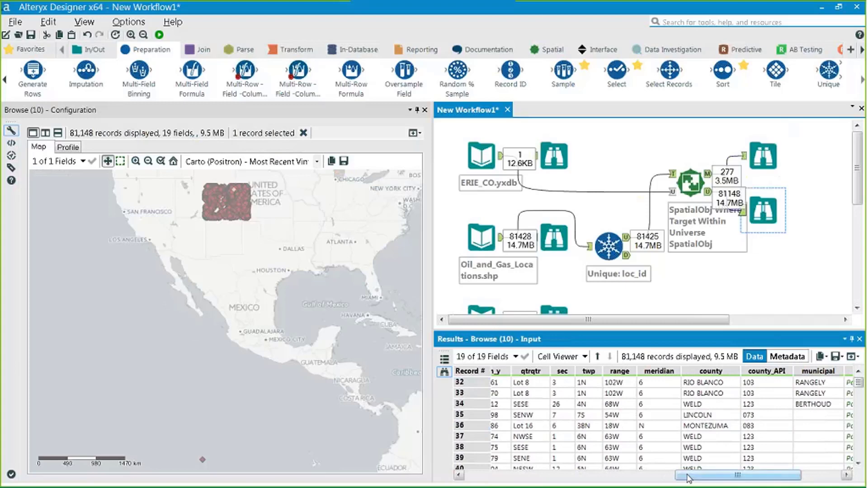
pyautogui.moveTo(687, 479); pyautogui.dragTo(477, 479)
pyautogui.click(338, 217)
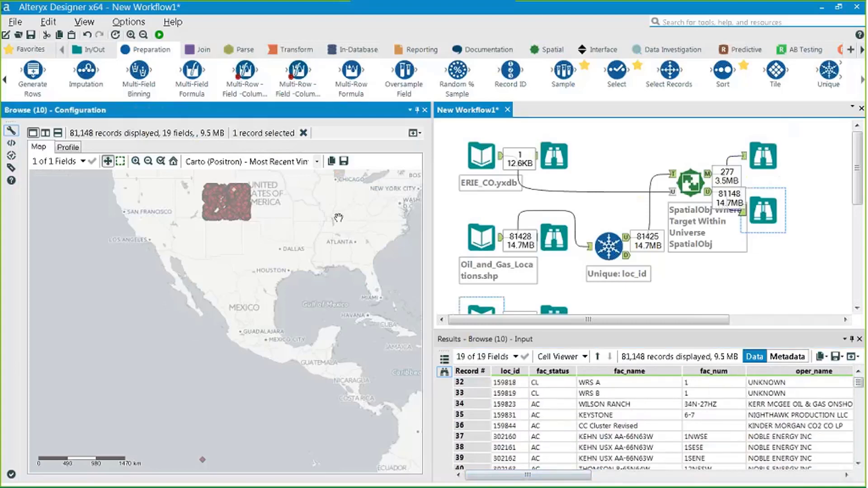
# Step: Reopen the Spatial Match tool to review its configuration and matched output
pyautogui.click(690, 182)
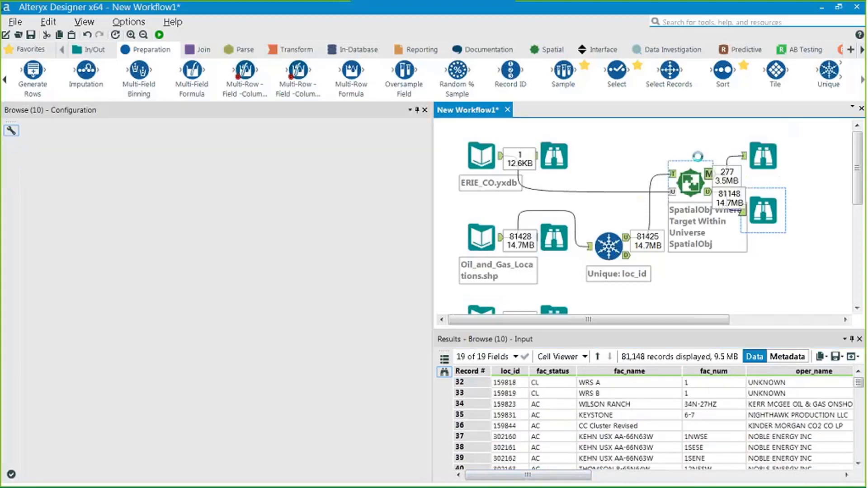
pyautogui.click(670, 360)
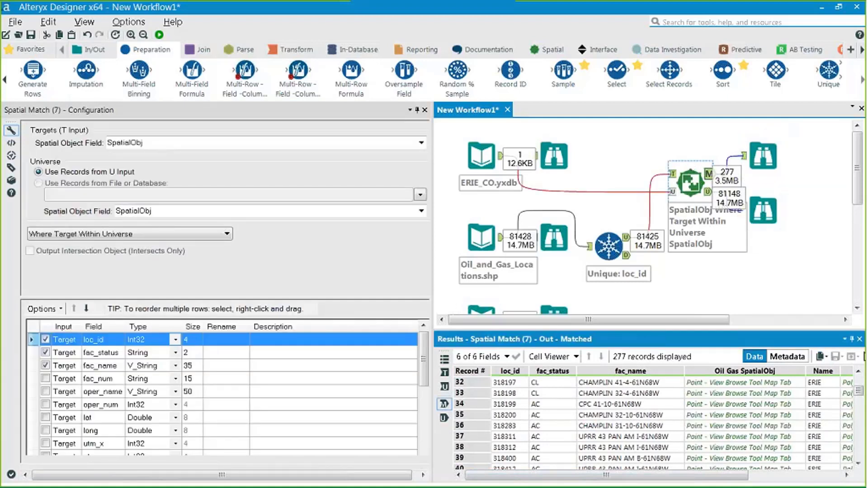
pyautogui.click(838, 154)
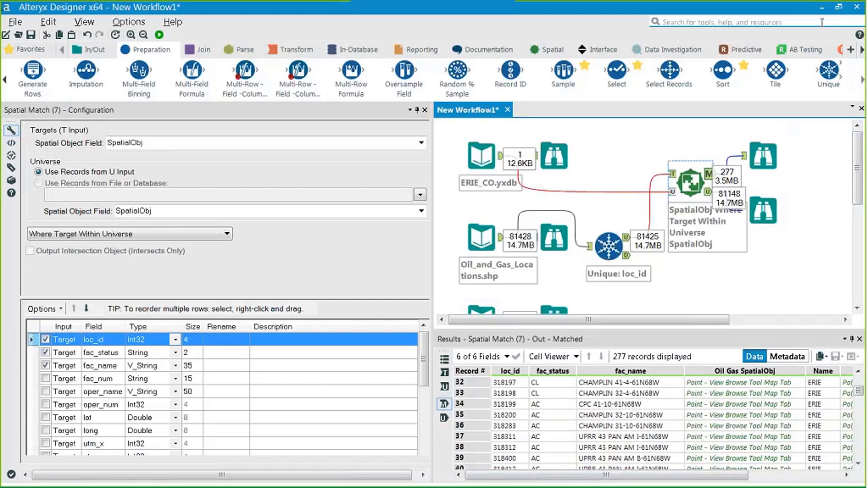
# Step: Inspect the COGCC_Fields.shp polygons on the map and the field code, name and formation columns through its Browse tool
pyautogui.scroll(-2, 508, 213)
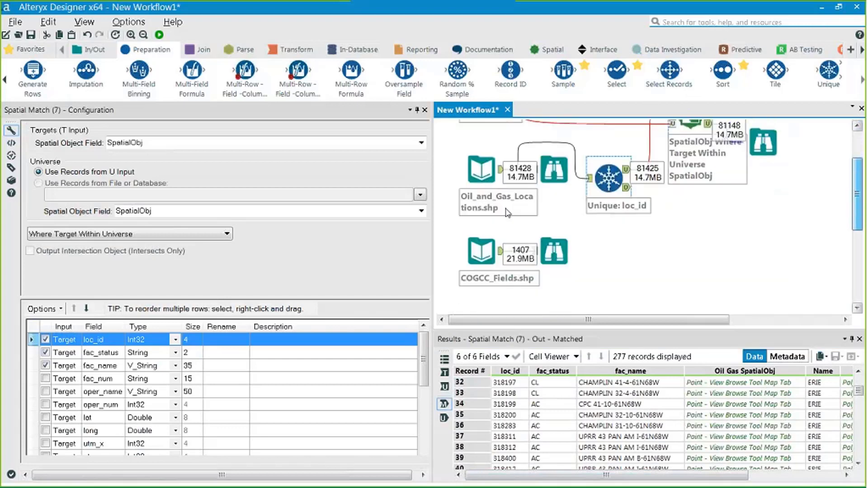
pyautogui.click(554, 250)
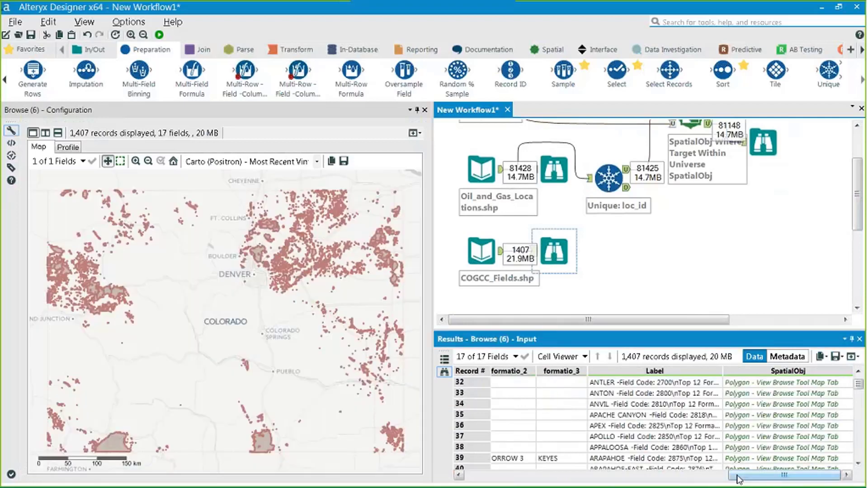
pyautogui.moveTo(736, 474); pyautogui.dragTo(472, 474)
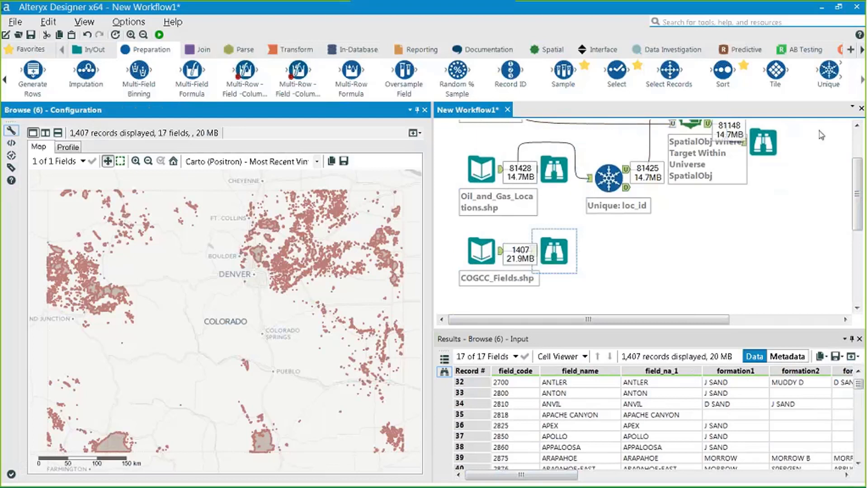
# Step: Move the COGCC_Fields.shp input and its Browse tool together further down the canvas, away from the Oil_and_Gas_Locations branch
pyautogui.moveTo(854, 186)
pyautogui.mouseDown()
pyautogui.moveTo(854, 174)
pyautogui.moveTo(854, 182)
pyautogui.mouseUp()
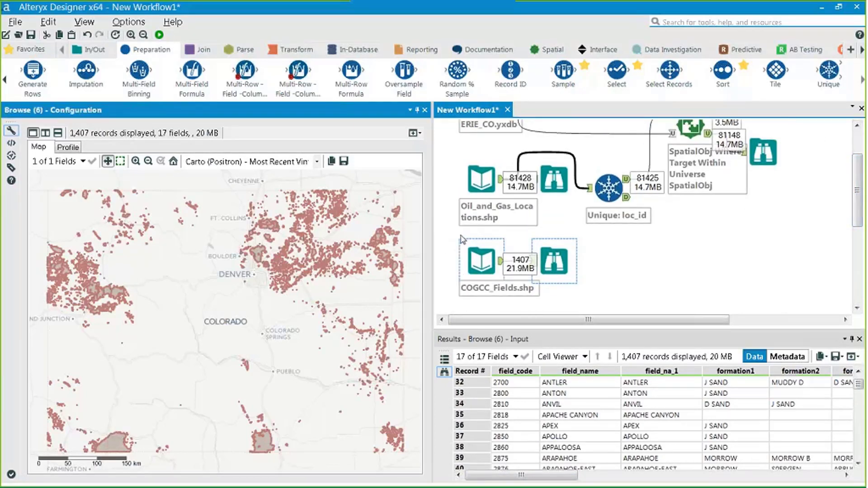
pyautogui.moveTo(443, 227); pyautogui.dragTo(583, 287)
pyautogui.moveTo(476, 259); pyautogui.dragTo(476, 287)
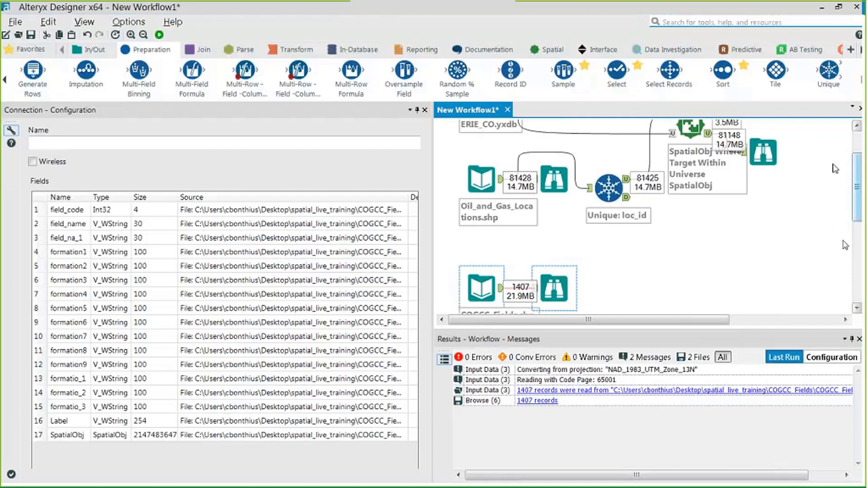
# Step: Add a Spatial Process tool in line with the COGCC_Fields.shp input and move that input's Browse tool below it
pyautogui.click(549, 49)
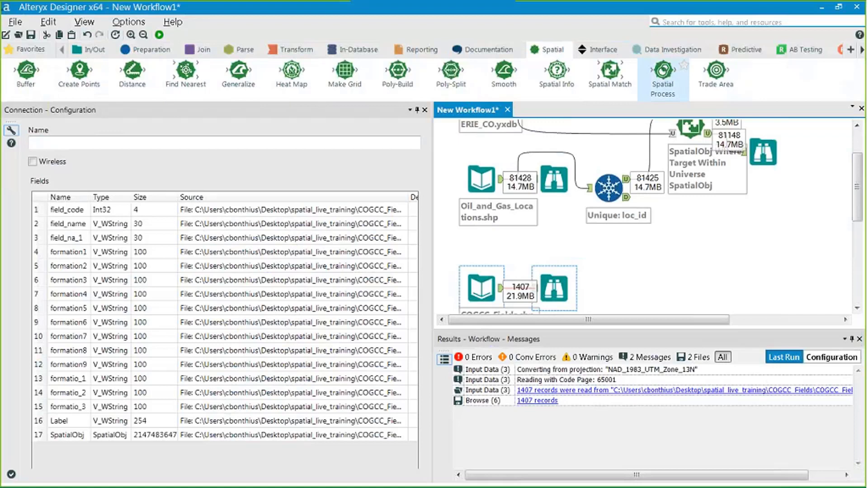
pyautogui.moveTo(662, 71); pyautogui.dragTo(703, 292)
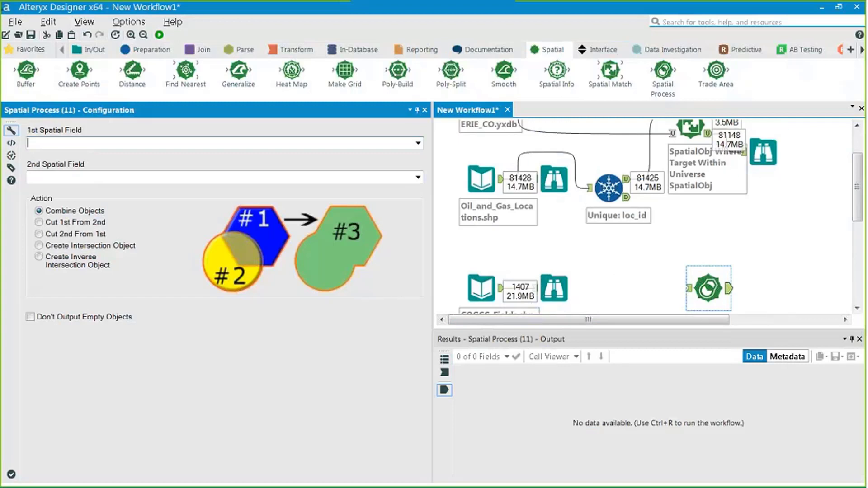
pyautogui.scroll(-3, 559, 250)
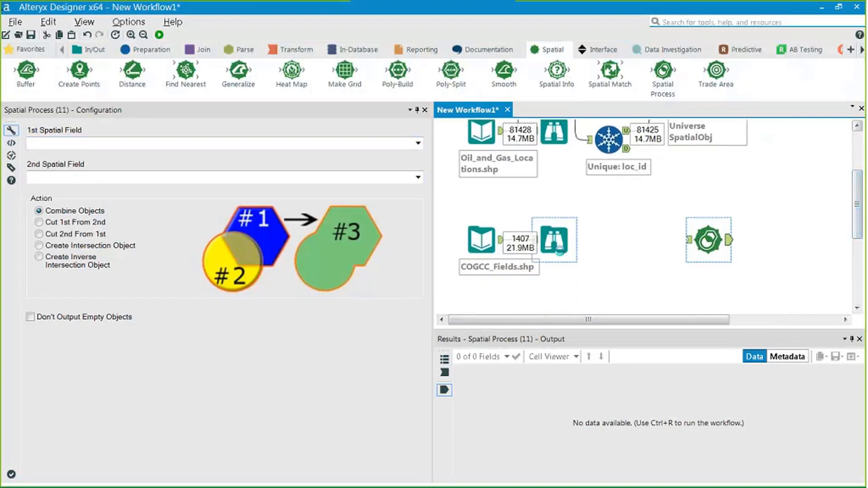
pyautogui.moveTo(559, 250); pyautogui.dragTo(557, 310)
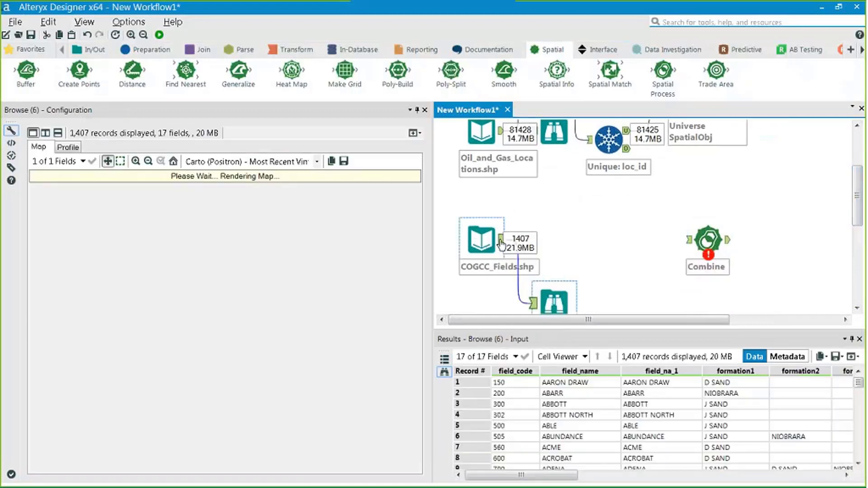
pyautogui.click(499, 254)
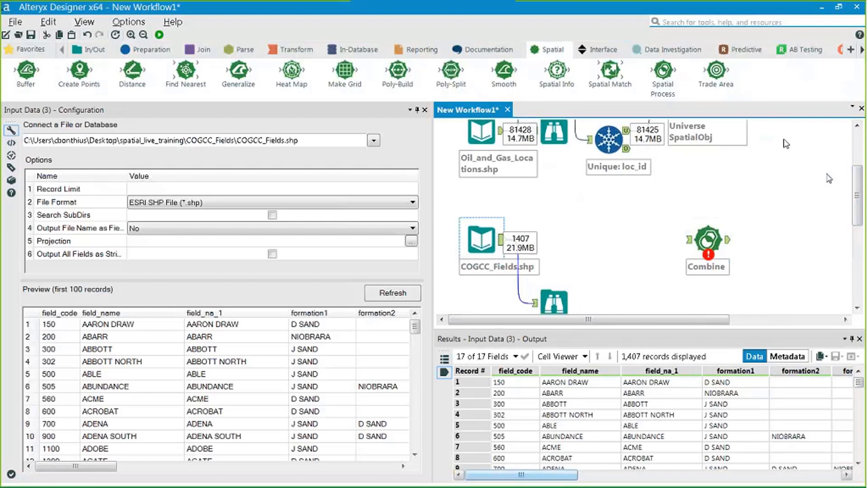
# Step: Insert an Append Fields tool between COGCC_Fields.shp and the Spatial Process tool, with the fields feeding its Source input
pyautogui.scroll(3, 849, 171)
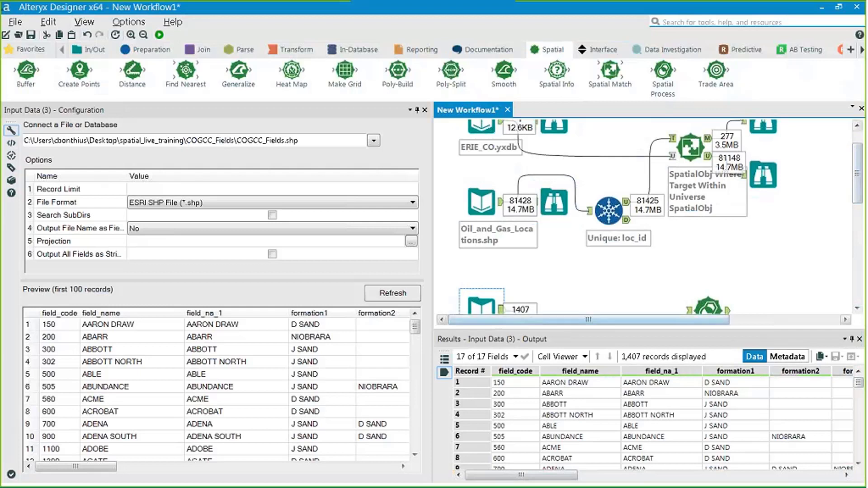
pyautogui.moveTo(861, 171); pyautogui.dragTo(860, 174)
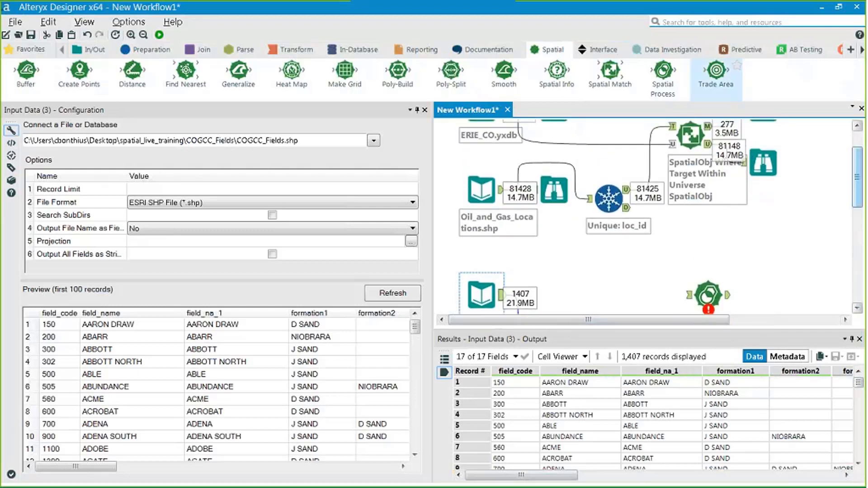
pyautogui.click(200, 50)
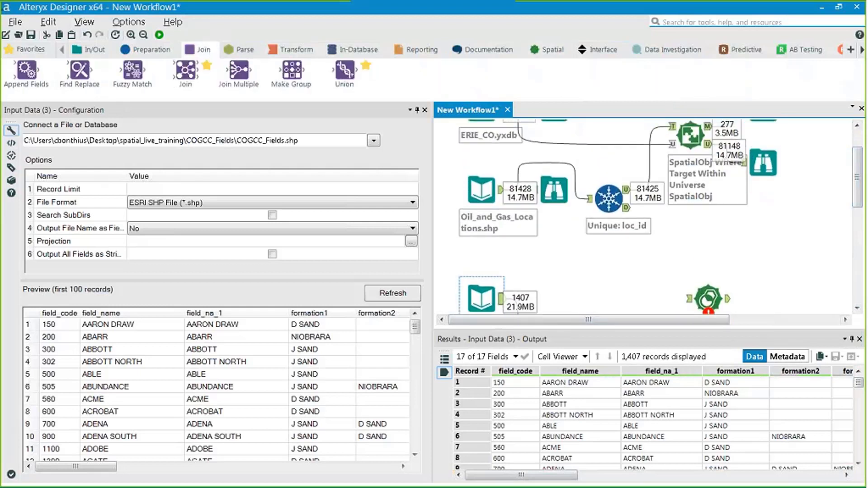
pyautogui.moveTo(22, 82); pyautogui.dragTo(601, 291)
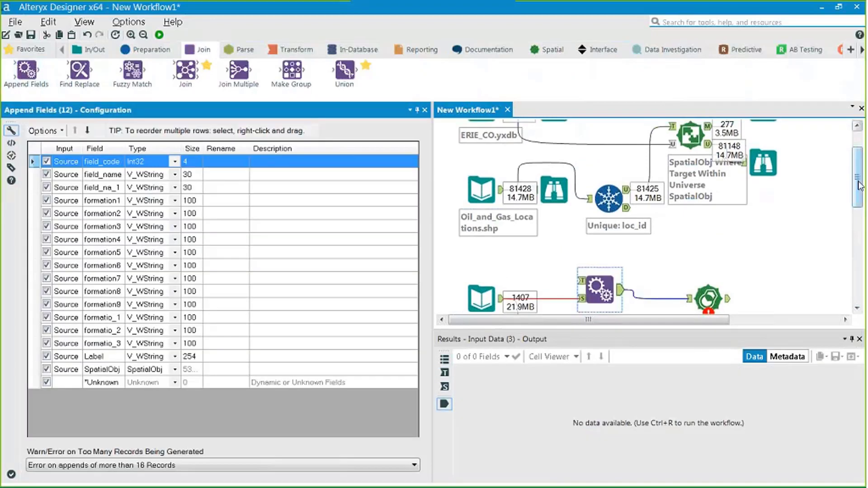
# Step: Connect the ERIE_CO.yxdb input to the Target input of Append Fields and align the Spatial Process tool with it
pyautogui.moveTo(855, 182); pyautogui.dragTo(856, 177)
pyautogui.moveTo(500, 127); pyautogui.dragTo(579, 299)
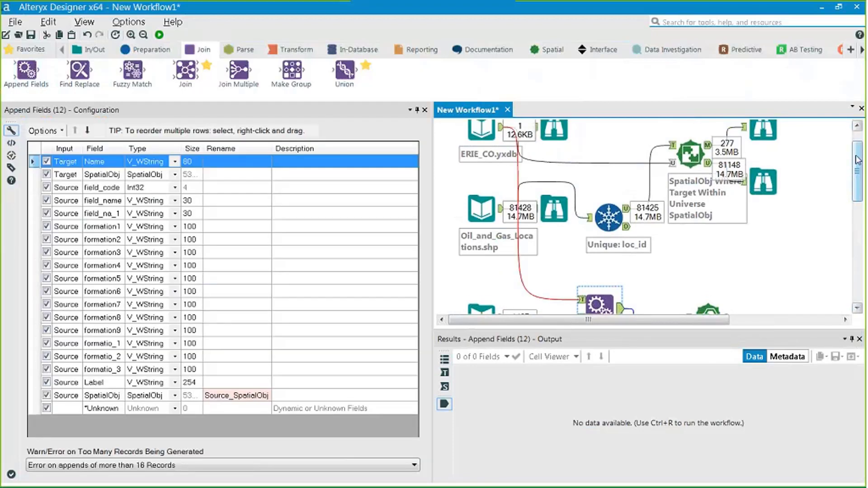
pyautogui.moveTo(857, 159); pyautogui.dragTo(857, 187)
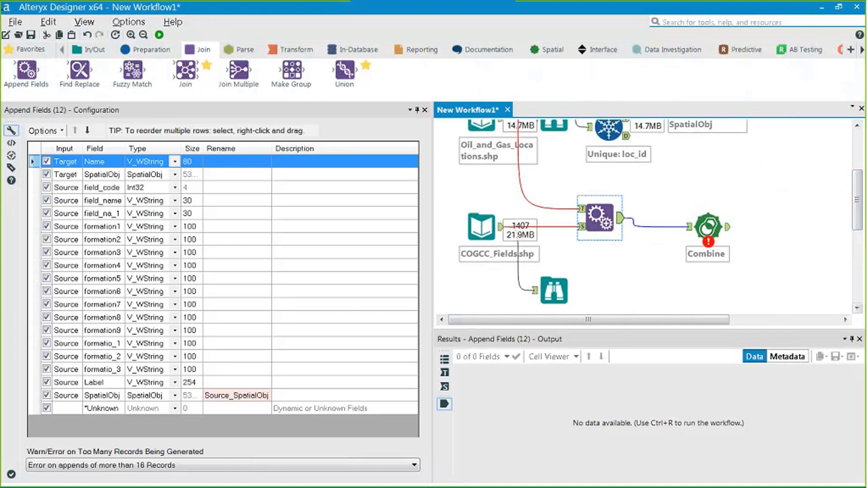
pyautogui.moveTo(708, 226); pyautogui.dragTo(698, 218)
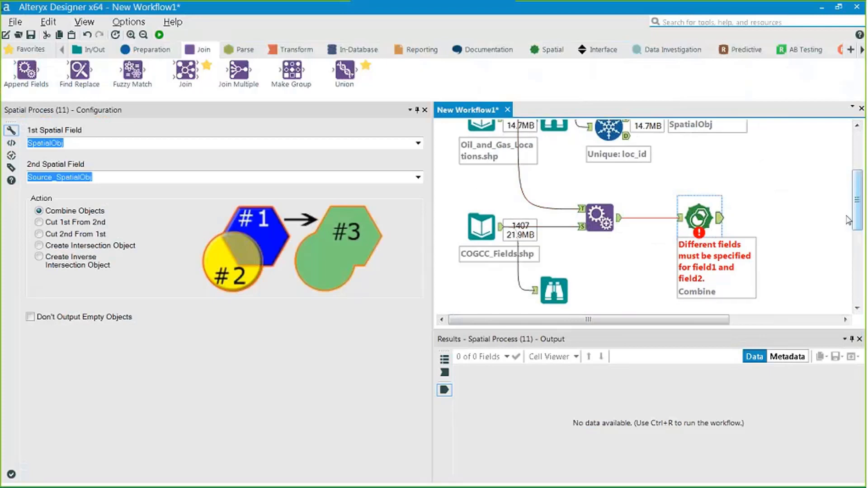
# Step: Review the ERIE_CO.yxdb input's record and its connection down to the Append Fields tool
pyautogui.scroll(3, 858, 194)
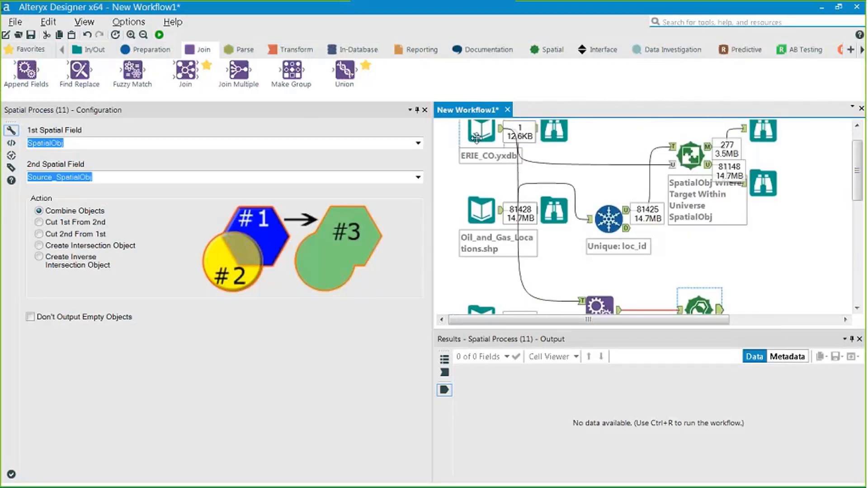
pyautogui.scroll(-3, 480, 265)
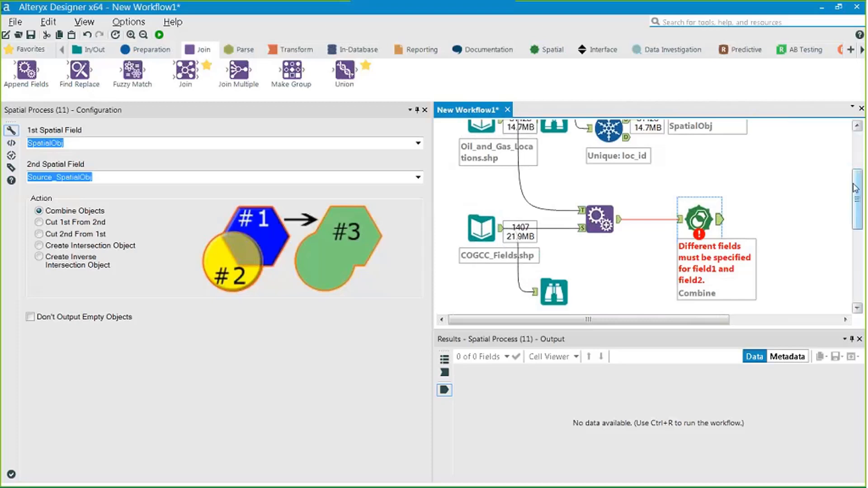
pyautogui.moveTo(856, 189); pyautogui.dragTo(855, 156)
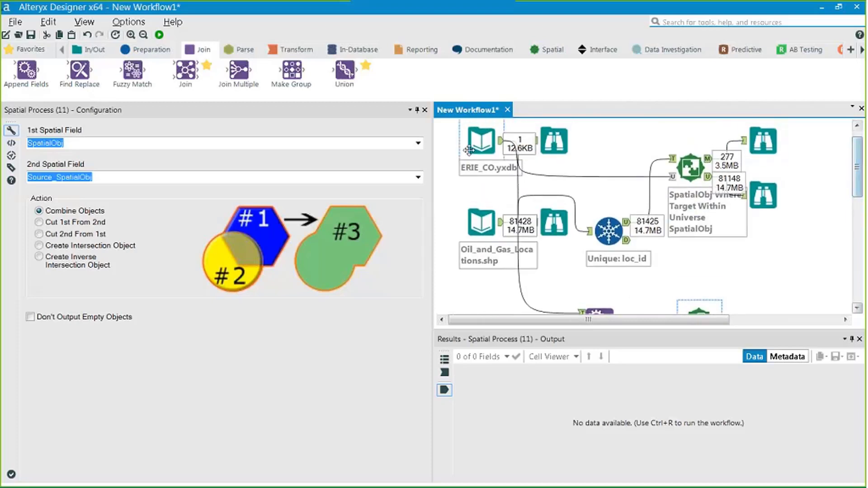
pyautogui.click(497, 143)
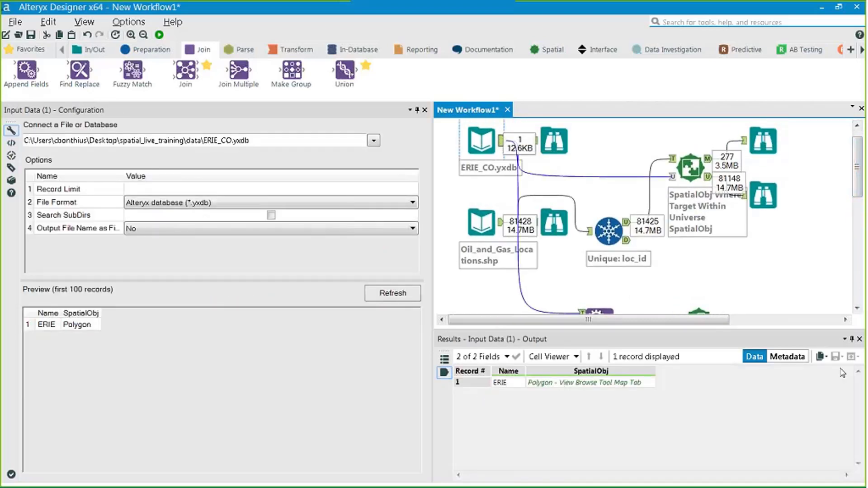
pyautogui.moveTo(856, 167); pyautogui.dragTo(856, 216)
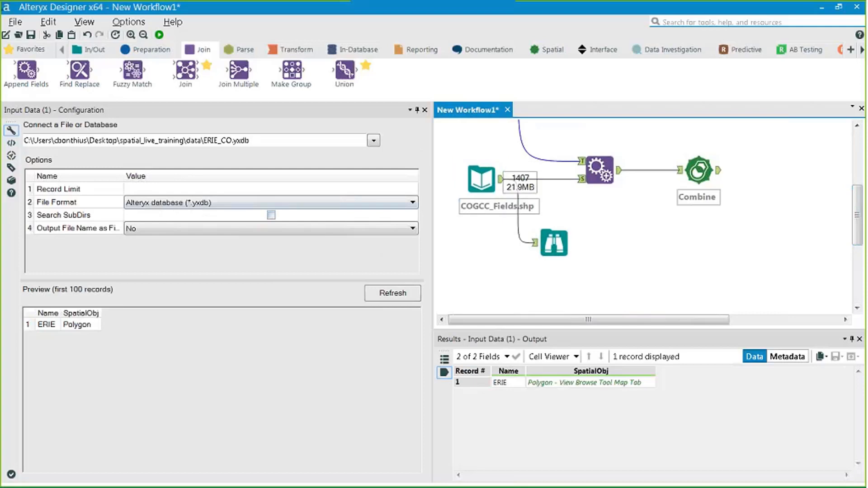
pyautogui.click(600, 170)
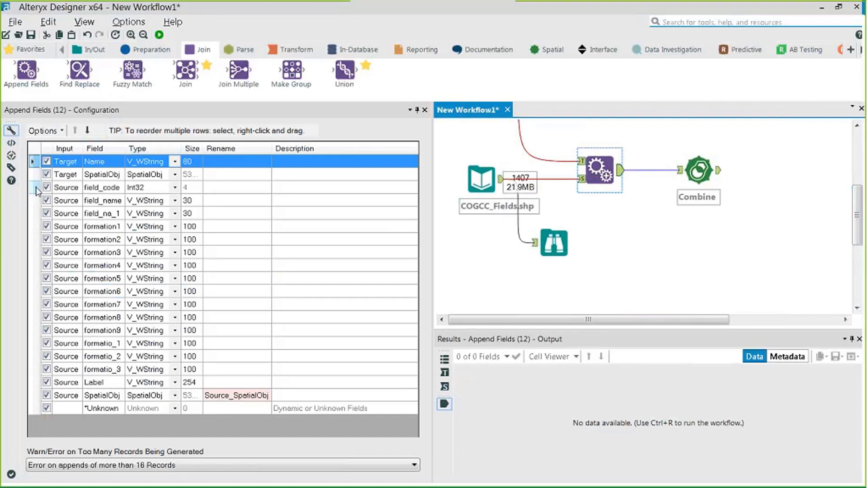
pyautogui.moveTo(34, 187); pyautogui.dragTo(29, 369)
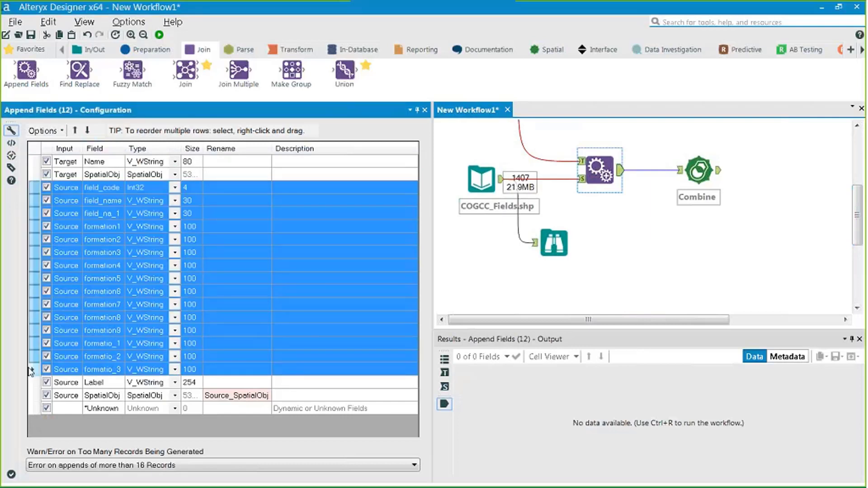
pyautogui.moveTo(30, 371); pyautogui.dragTo(29, 383)
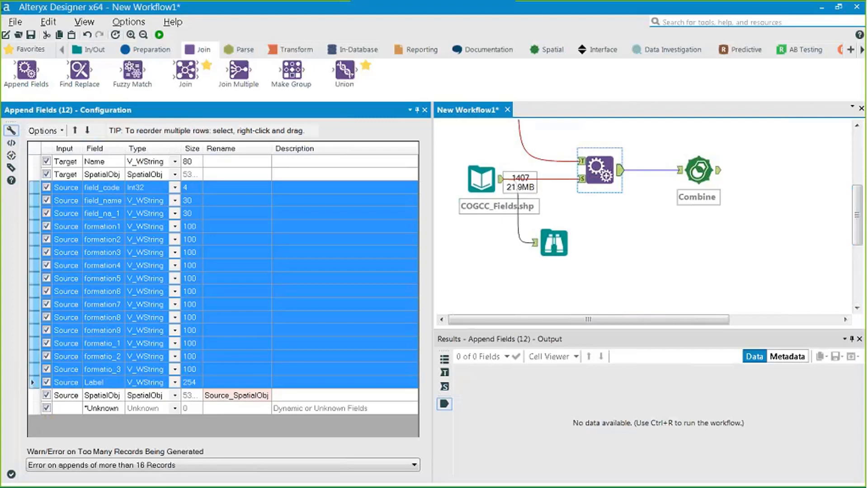
pyautogui.click(447, 245)
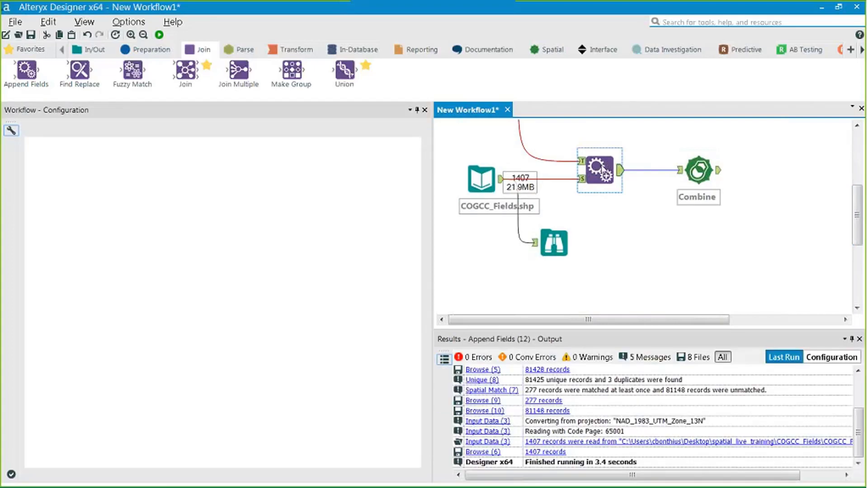
# Step: In the Append Fields tool, deselect the source fields from field_na_1 through Label
pyautogui.click(600, 168)
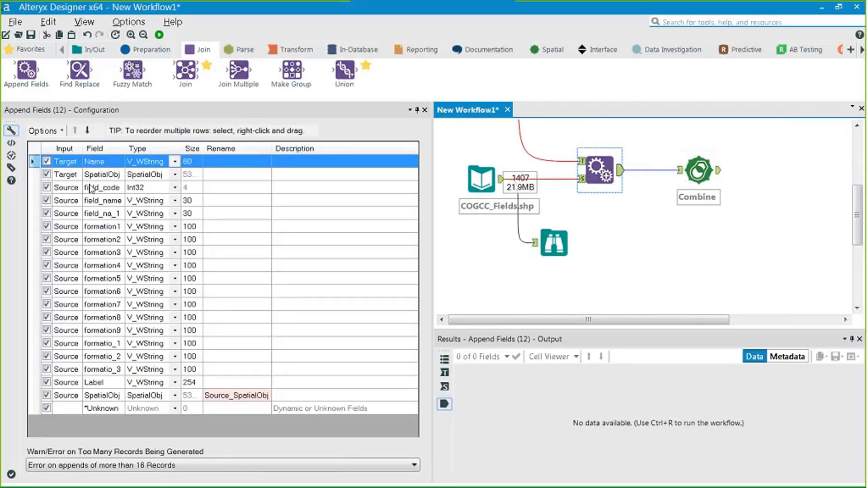
pyautogui.moveTo(34, 214); pyautogui.dragTo(18, 380)
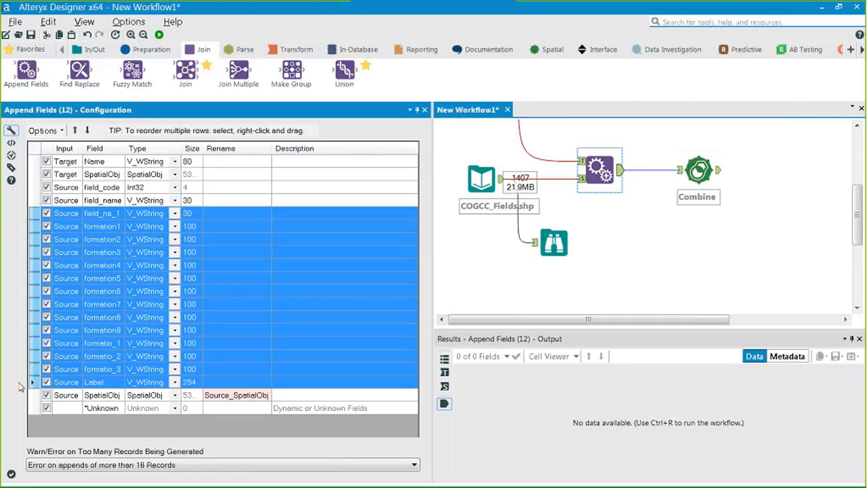
pyautogui.click(45, 131)
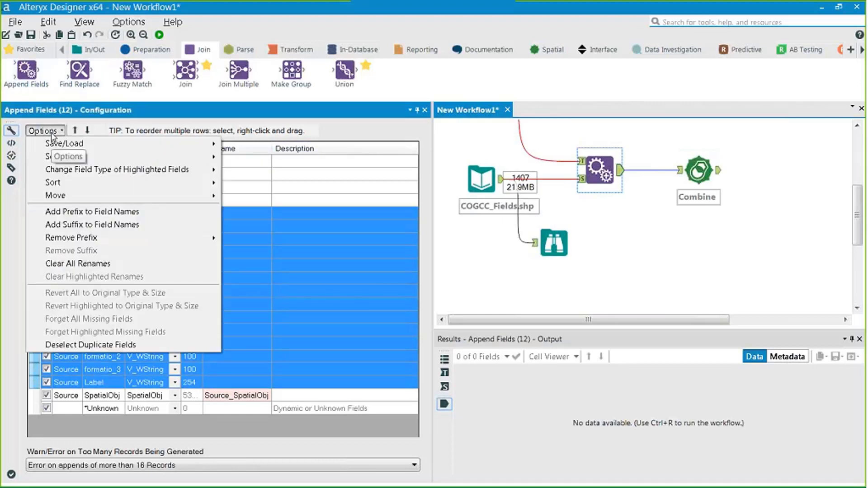
pyautogui.moveTo(63, 159)
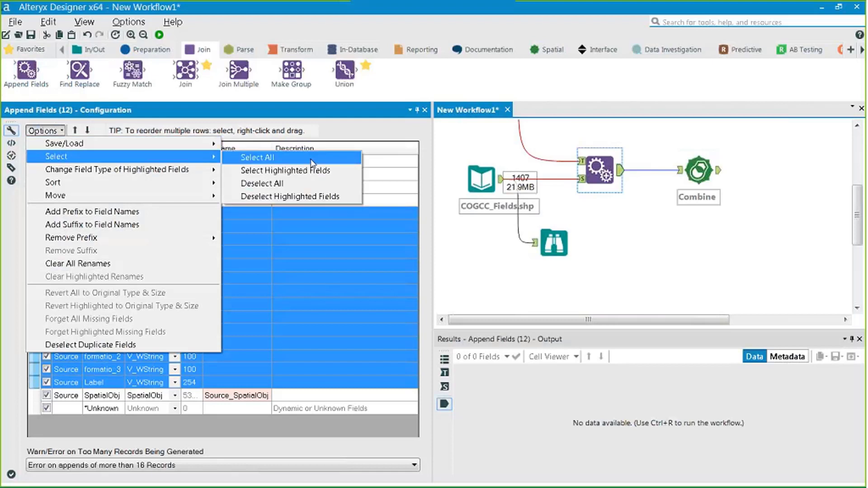
pyautogui.click(289, 196)
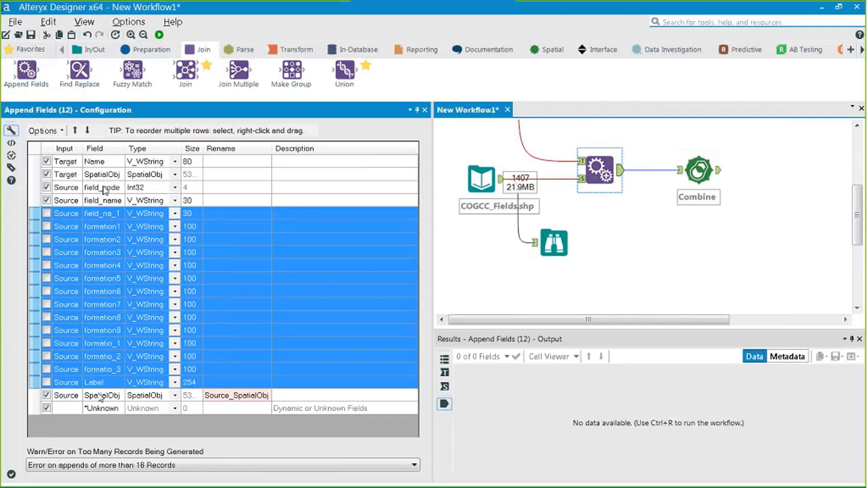
# Step: Rename the source SpatialObj field to "Fields SpatialObj" in Append Fields and set the record-generation limit to Allow All Appends
pyautogui.click(233, 400)
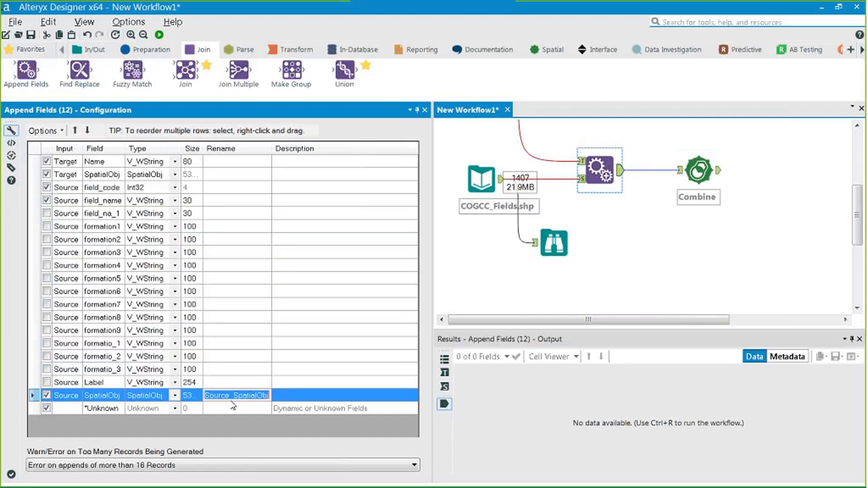
pyautogui.click(231, 400)
pyautogui.press('BackSpace')
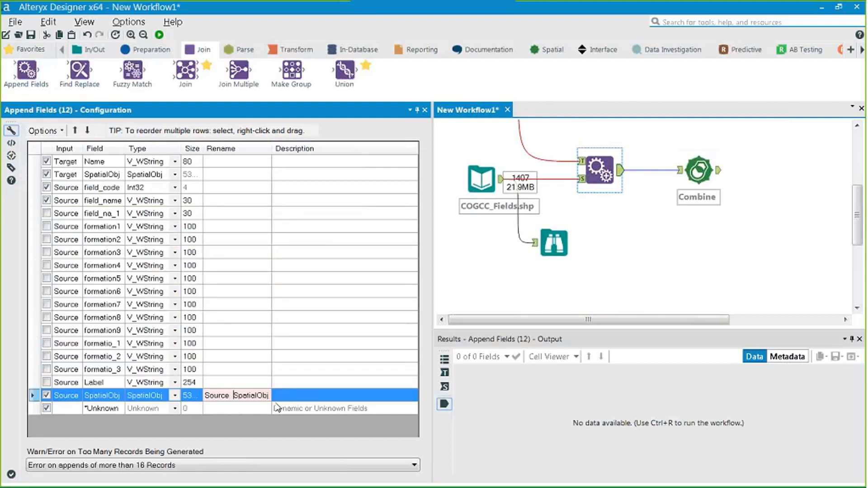
pyautogui.press('Right')
pyautogui.press('BackSpace')
pyautogui.press('BackSpace')
pyautogui.press('BackSpace')
pyautogui.press('BackSpace')
pyautogui.press('BackSpace')
pyautogui.press('BackSpace')
pyautogui.press('BackSpace')
pyautogui.press('BackSpace')
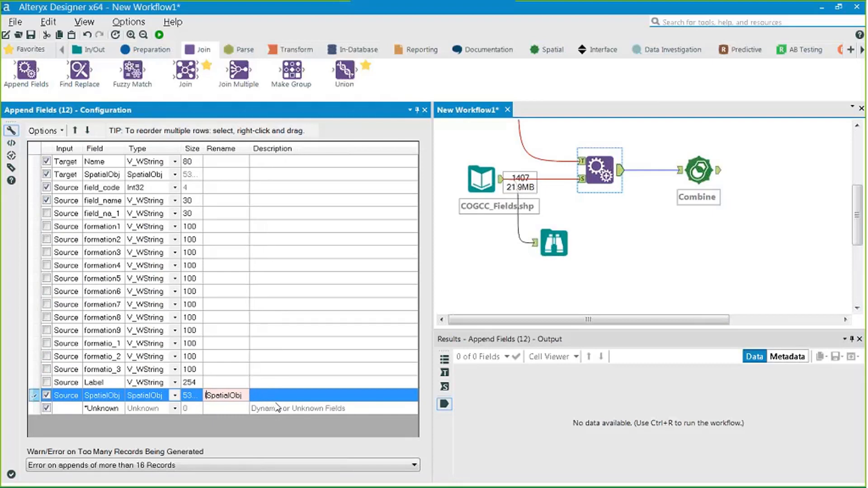
pyautogui.write('file')
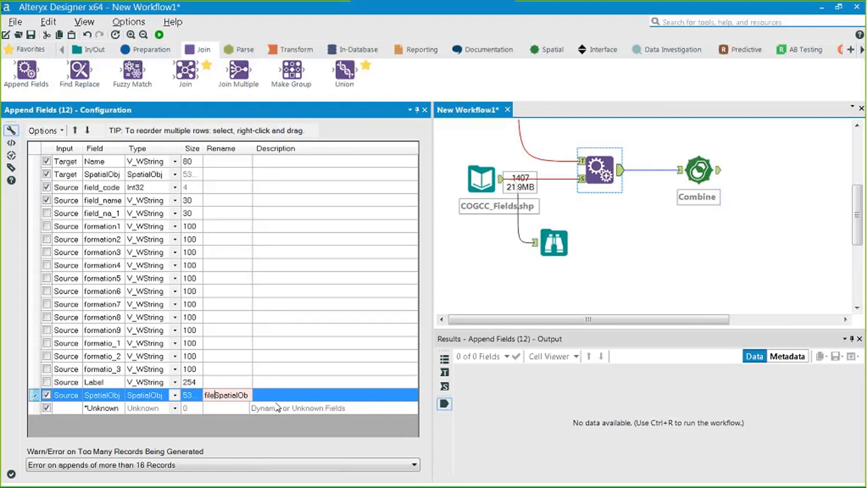
pyautogui.press('BackSpace')
pyautogui.press('BackSpace')
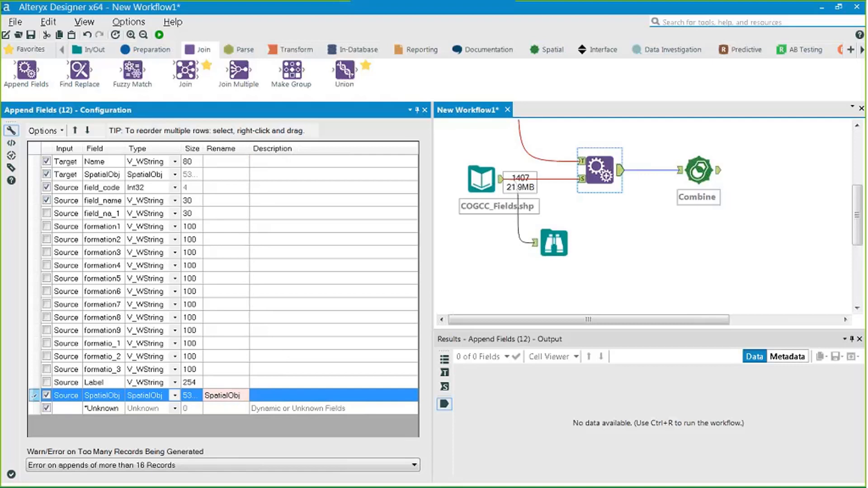
pyautogui.write('Field')
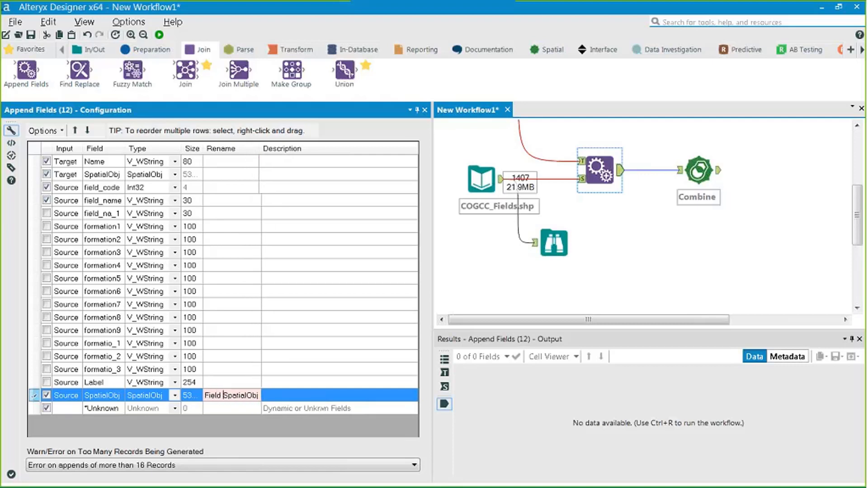
pyautogui.press('BackSpace')
pyautogui.write('s')
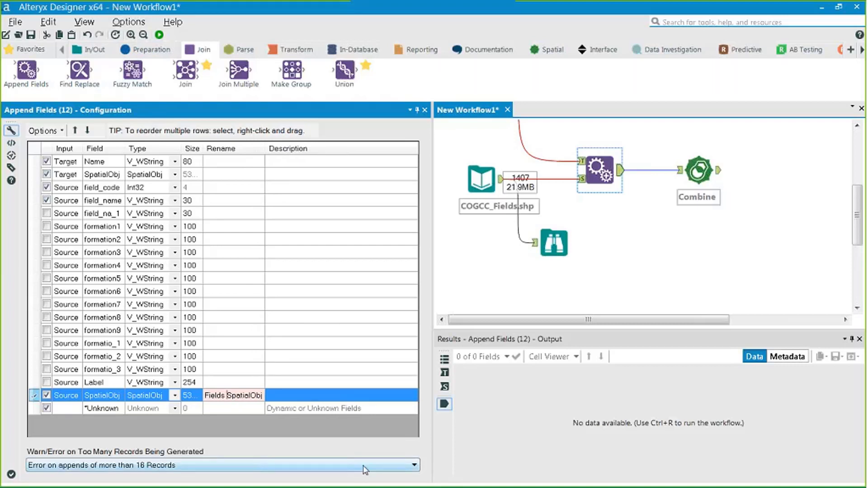
pyautogui.click(194, 469)
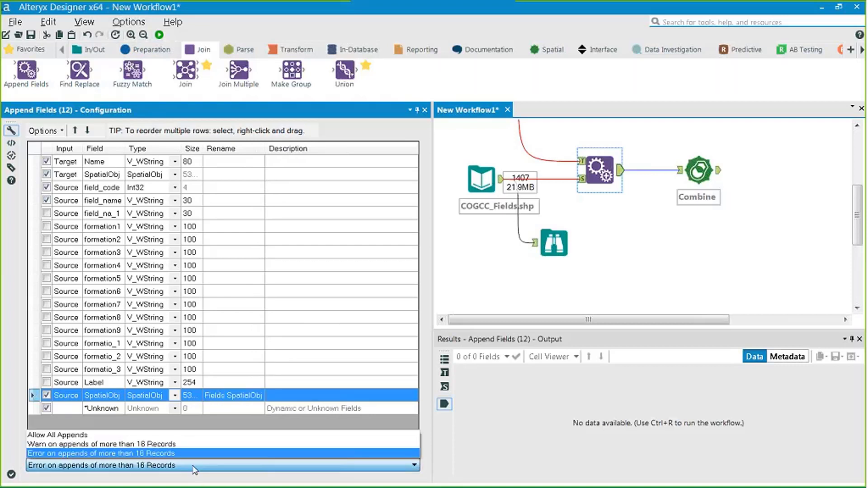
pyautogui.click(91, 436)
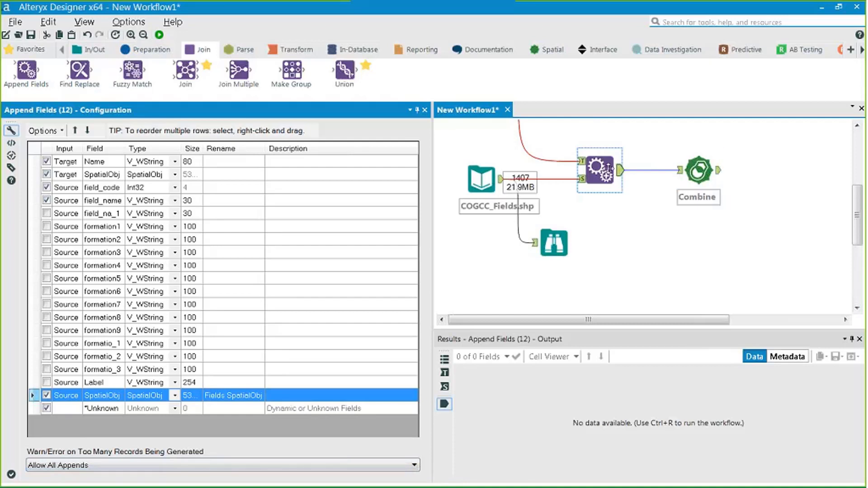
# Step: Run the workflow with the Spatial Process tool disconnected and review the SpatialObj and Fields SpatialObj columns in the Append Fields output
pyautogui.click(688, 182)
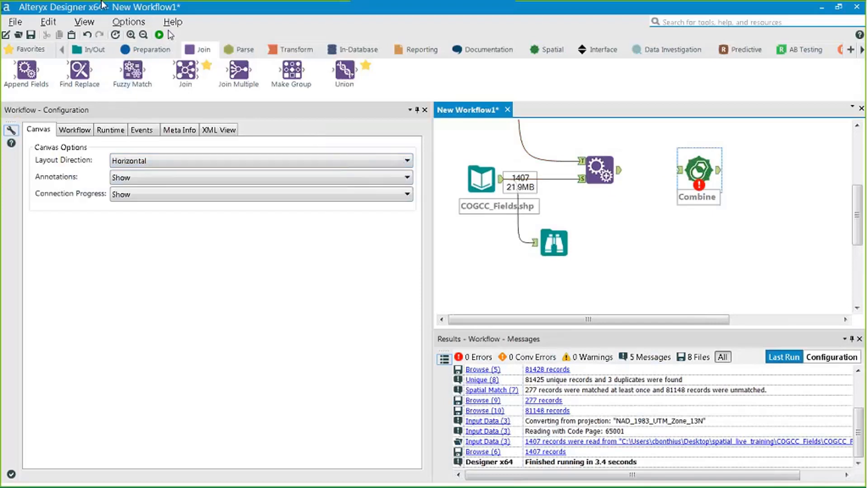
pyautogui.click(160, 35)
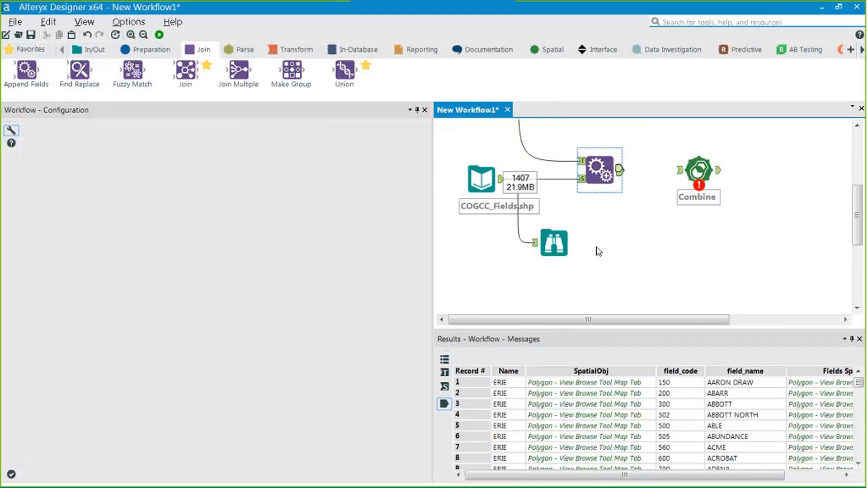
pyautogui.click(500, 383)
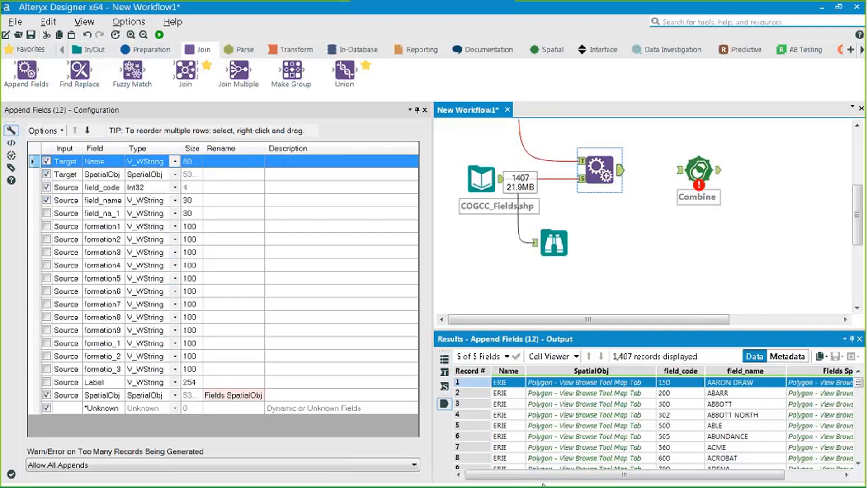
pyautogui.click(575, 385)
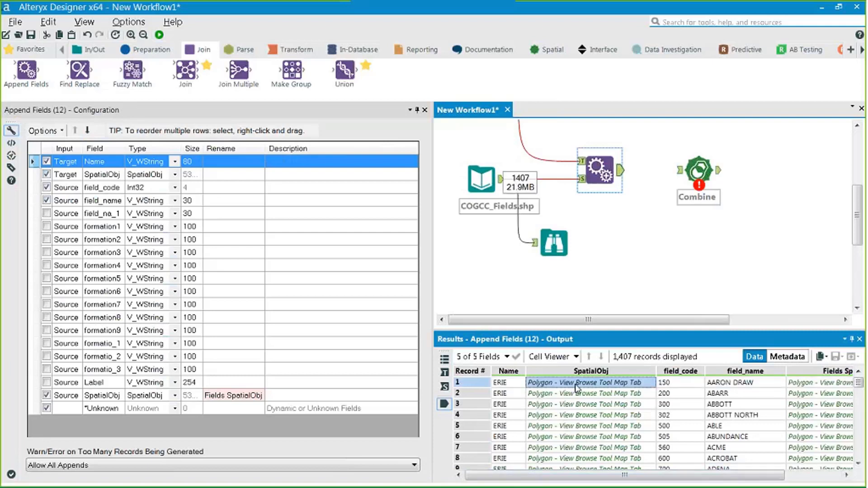
pyautogui.moveTo(616, 476); pyautogui.dragTo(673, 475)
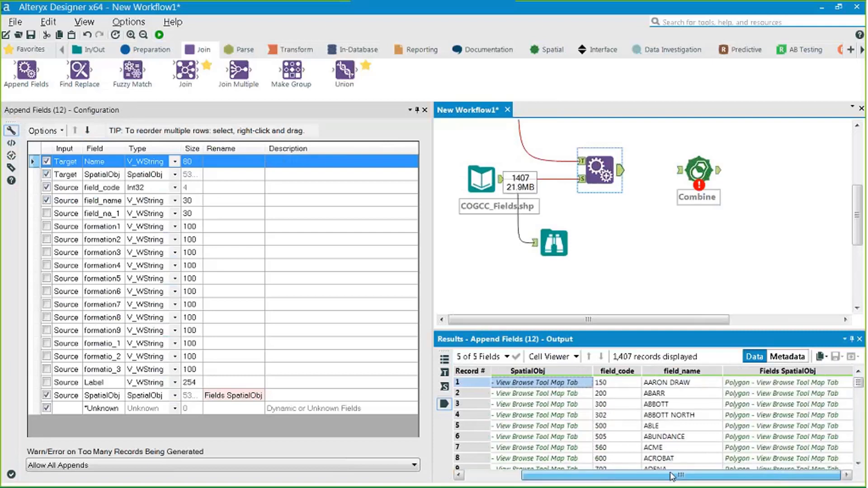
pyautogui.click(783, 383)
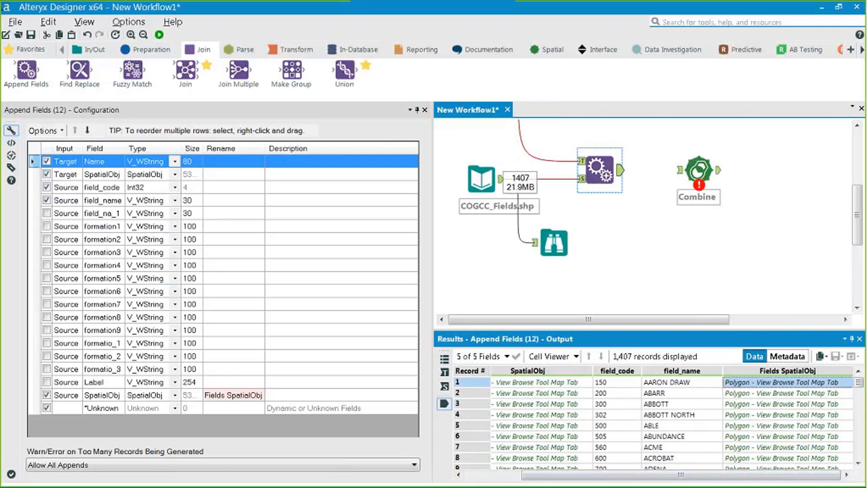
# Step: Connect the Append Fields output to the Spatial Process tool, with SpatialObj as 1st Spatial Field and Fields SpatialObj as 2nd Spatial Field
pyautogui.moveTo(621, 170); pyautogui.dragTo(678, 171)
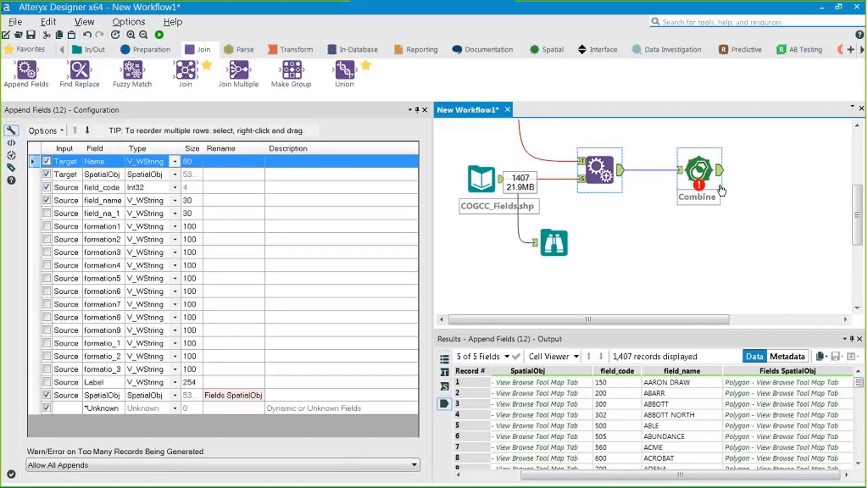
pyautogui.click(705, 170)
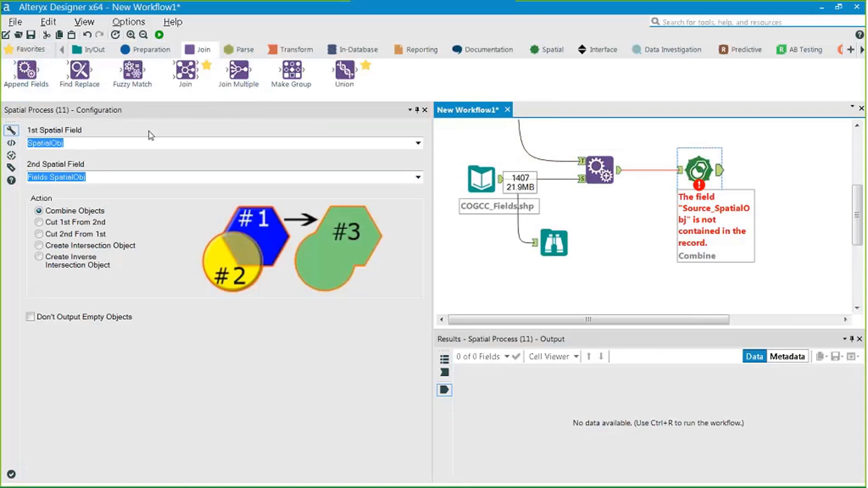
pyautogui.click(416, 153)
pyautogui.click(417, 143)
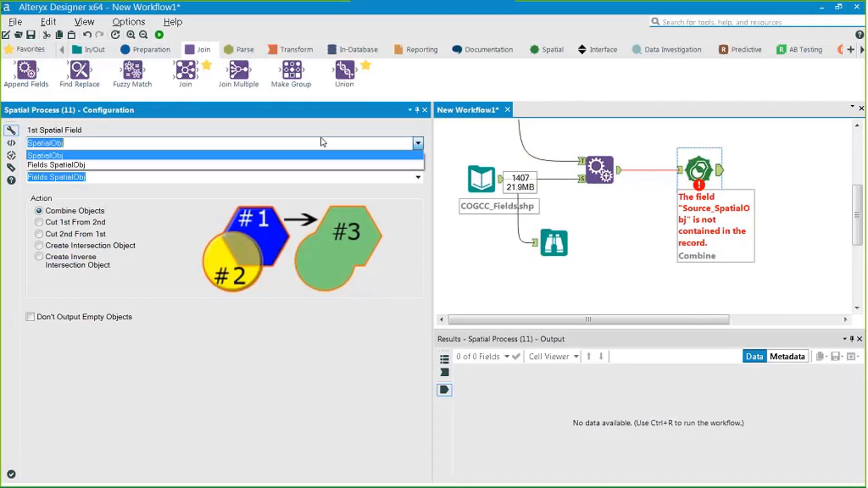
pyautogui.click(45, 156)
pyautogui.click(45, 177)
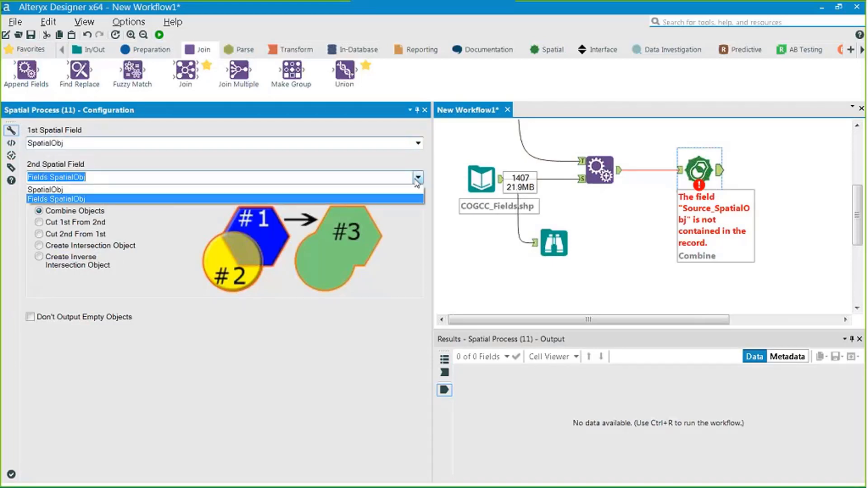
pyautogui.click(67, 196)
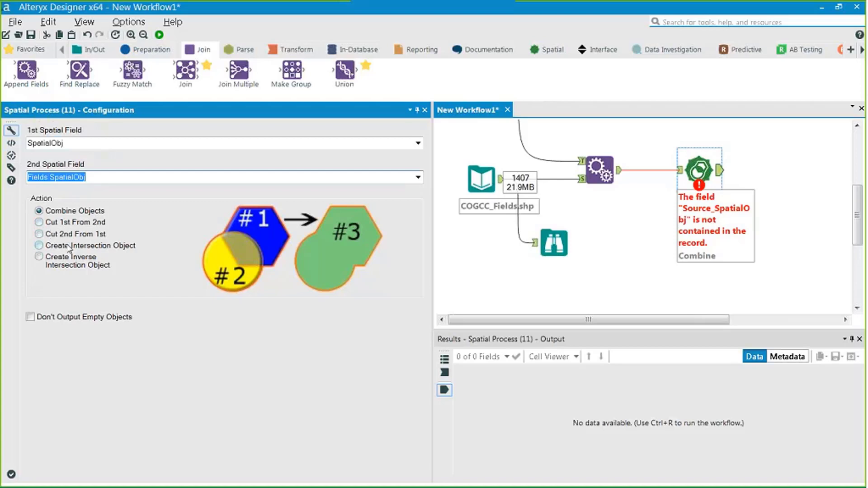
# Step: Set the Spatial Process action to Create Intersection Object for the two selected spatial fields
pyautogui.click(73, 142)
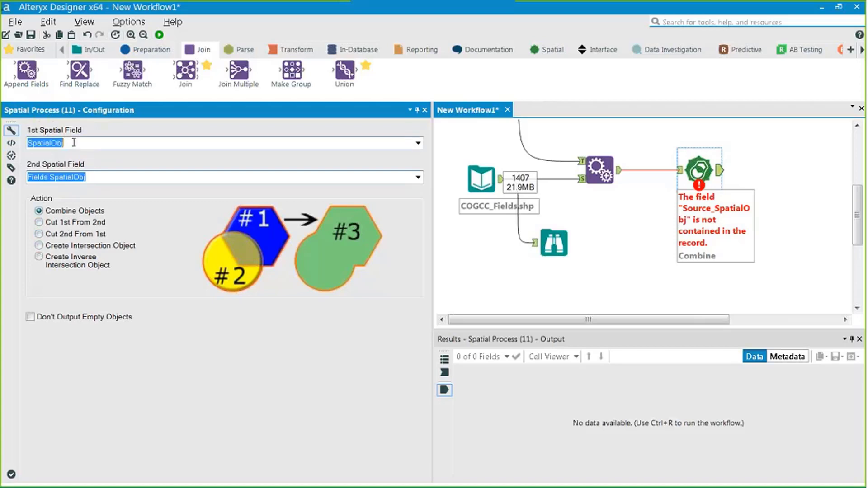
pyautogui.click(84, 176)
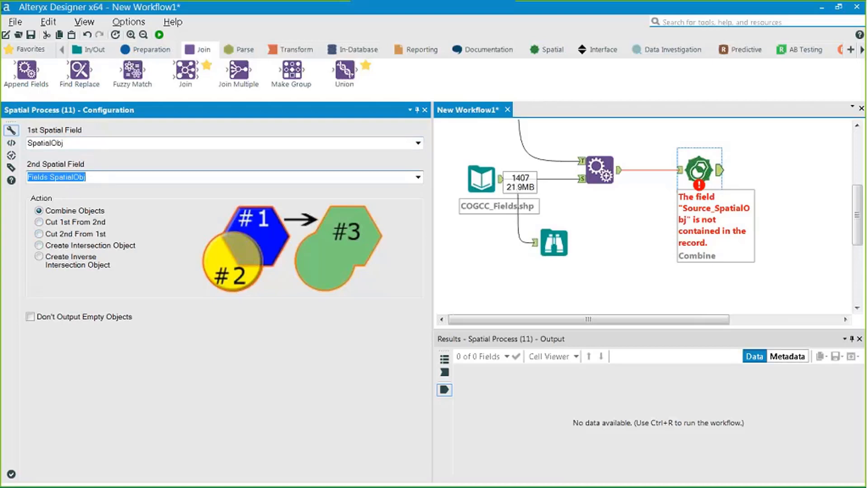
pyautogui.click(39, 246)
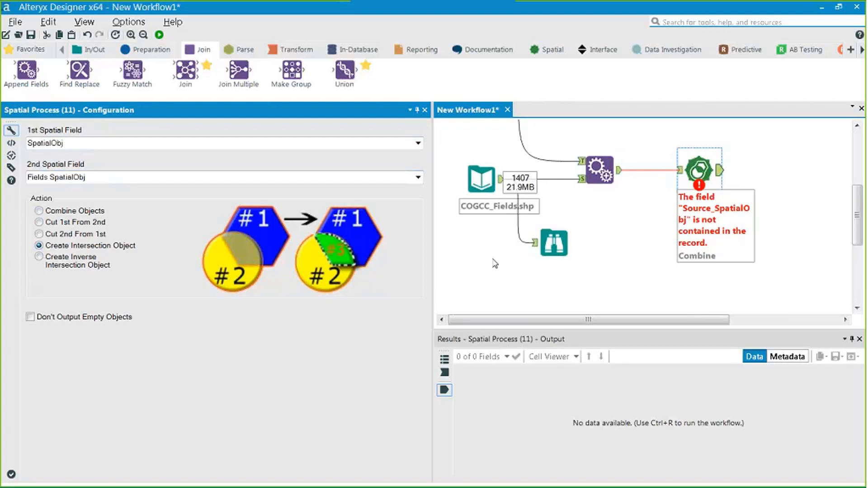
# Step: Add a Browse tool after the Spatial Process tool and run the workflow
pyautogui.click(698, 171)
pyautogui.rightClick(698, 170)
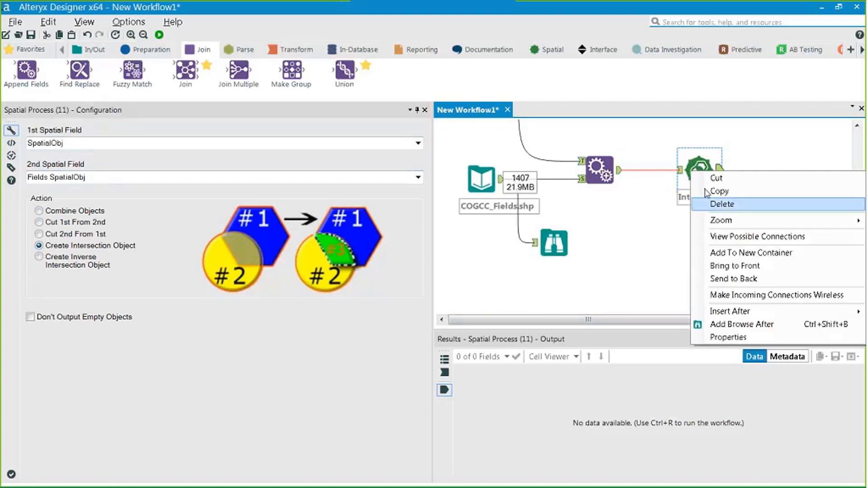
pyautogui.click(741, 324)
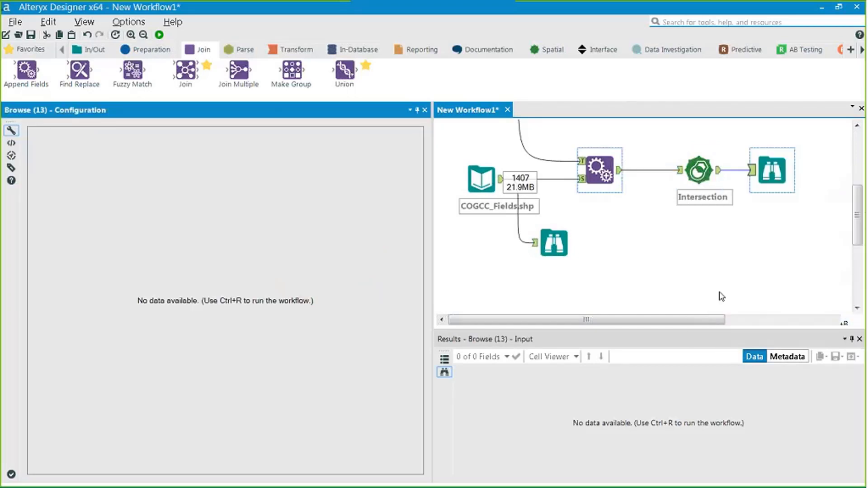
pyautogui.click(159, 35)
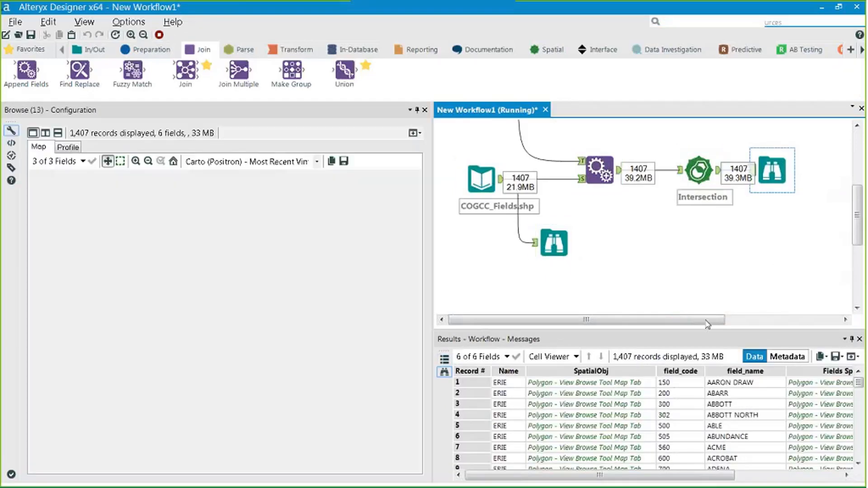
# Step: Examine the SpatialObj_Process column in the Spatial Process output from the first record to the last
pyautogui.click(699, 171)
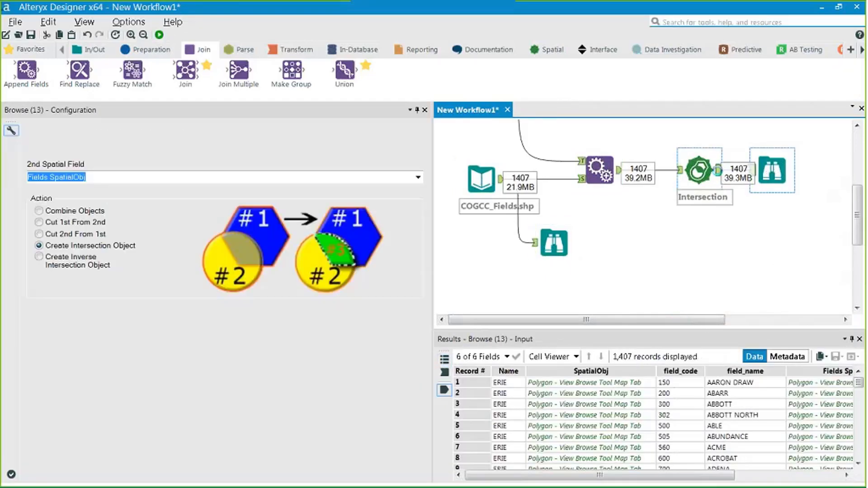
pyautogui.moveTo(552, 480)
pyautogui.mouseDown()
pyautogui.moveTo(677, 481)
pyautogui.moveTo(563, 484)
pyautogui.mouseUp()
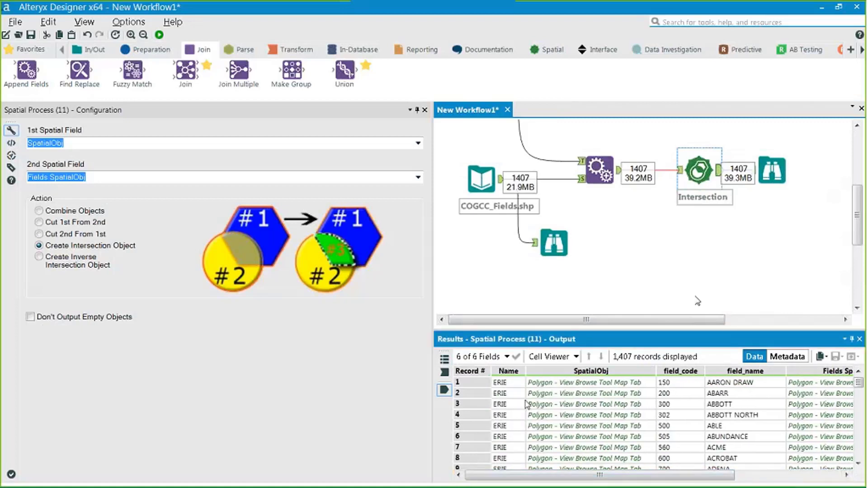
pyautogui.click(523, 382)
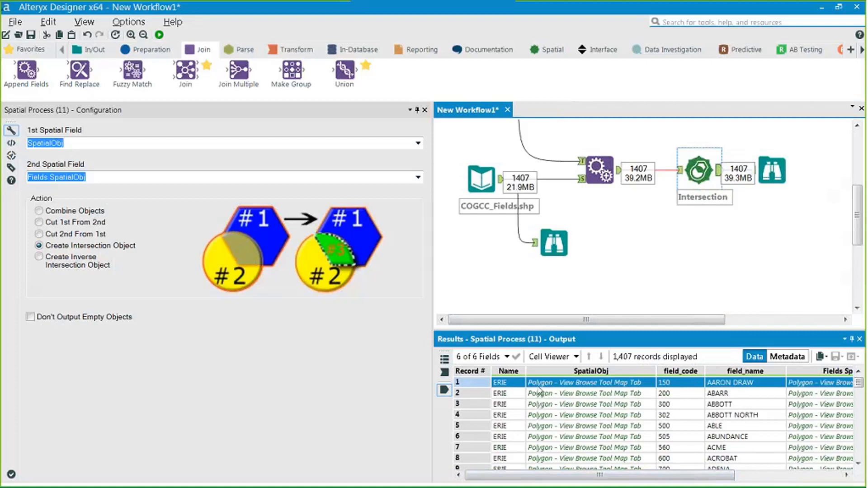
pyautogui.moveTo(630, 476); pyautogui.dragTo(763, 479)
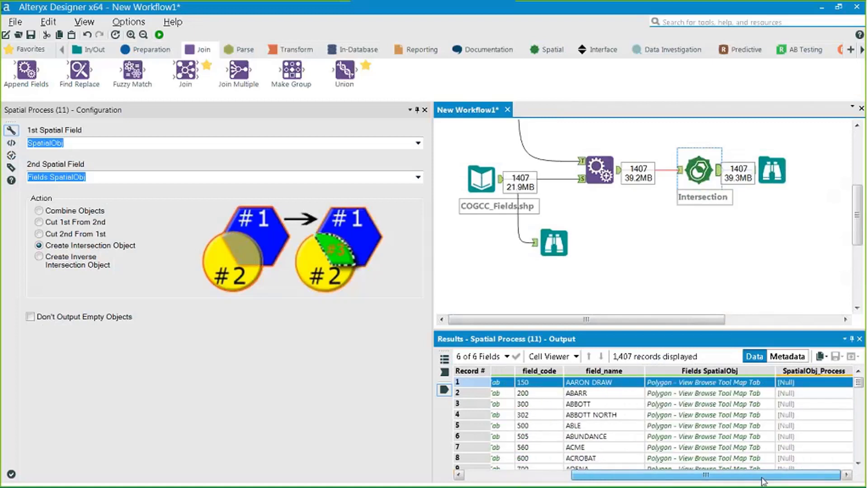
pyautogui.moveTo(858, 382); pyautogui.dragTo(856, 458)
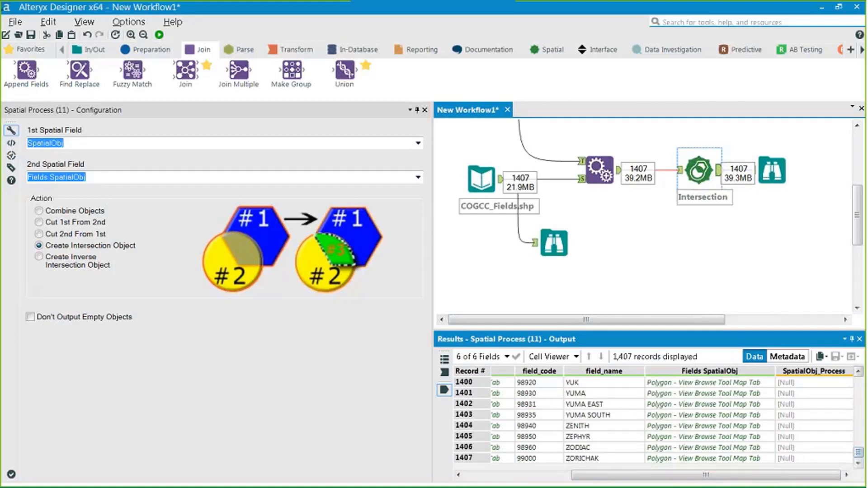
pyautogui.moveTo(857, 458); pyautogui.dragTo(855, 368)
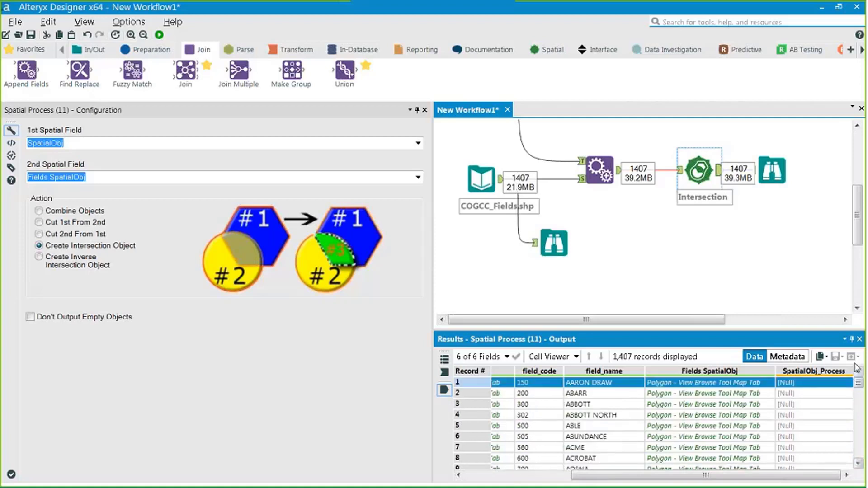
# Step: Insert a Filter tool on the connection between the Spatial Process tool and its Browse tool
pyautogui.click(145, 49)
pyautogui.moveTo(186, 84); pyautogui.dragTo(746, 171)
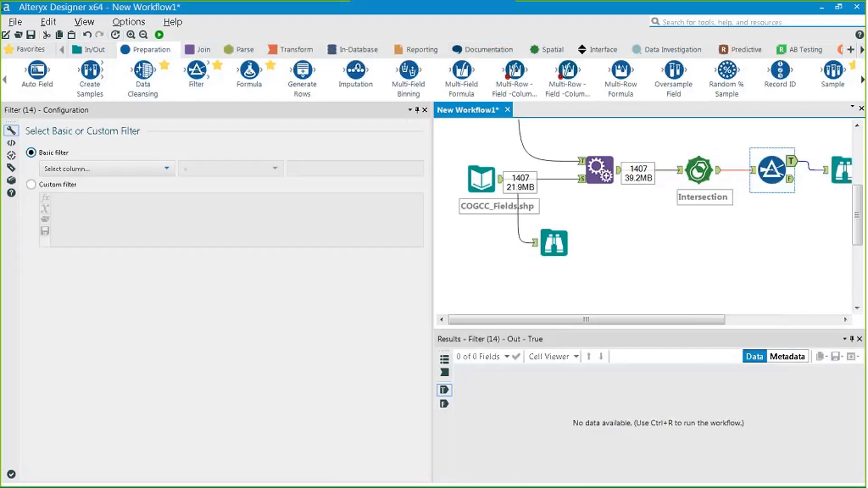
# Step: Try to choose SpatialObj_Process as the column for the Filter tool's basic filter
pyautogui.click(120, 168)
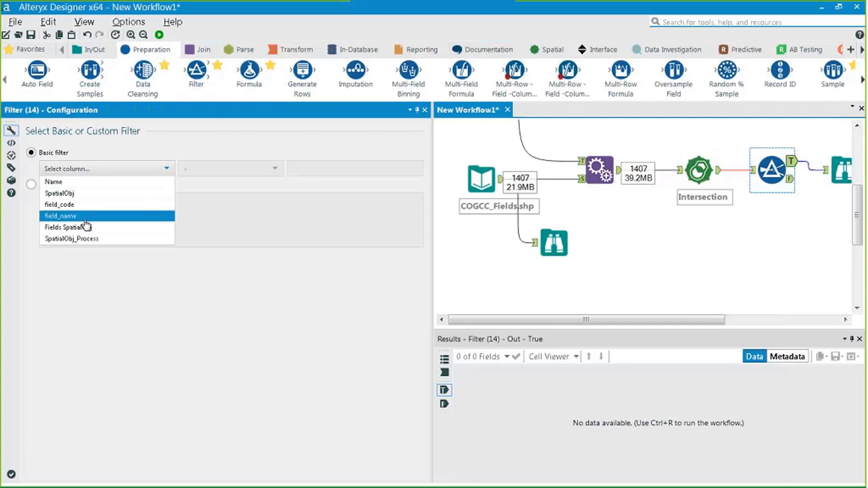
pyautogui.click(81, 240)
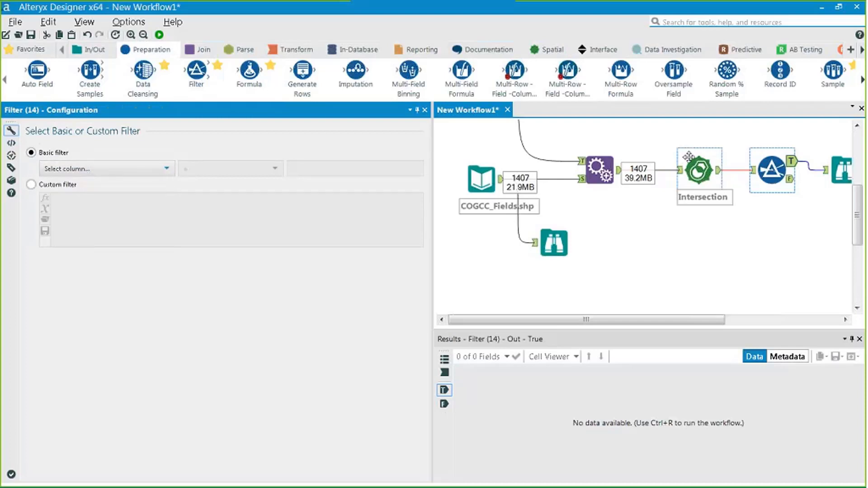
pyautogui.click(741, 225)
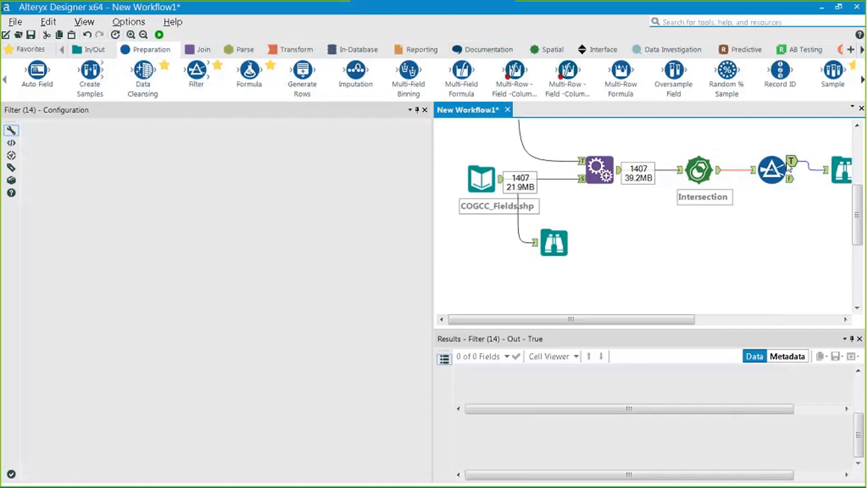
pyautogui.click(772, 172)
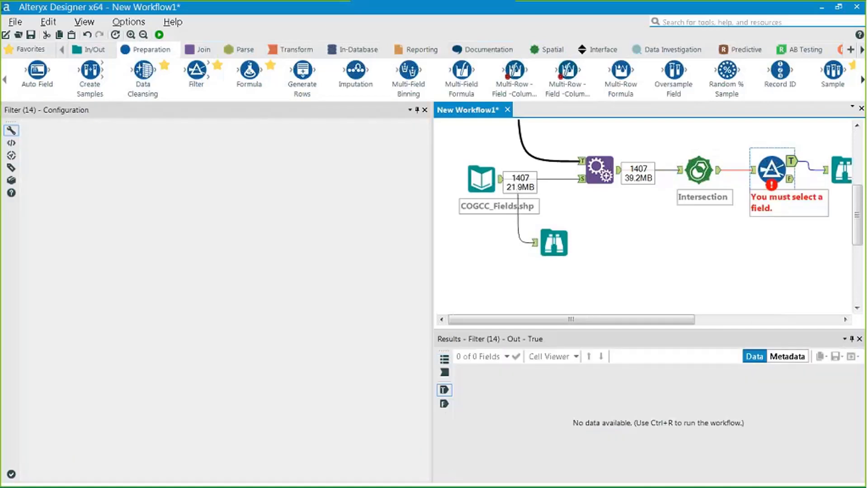
pyautogui.click(114, 169)
pyautogui.click(75, 244)
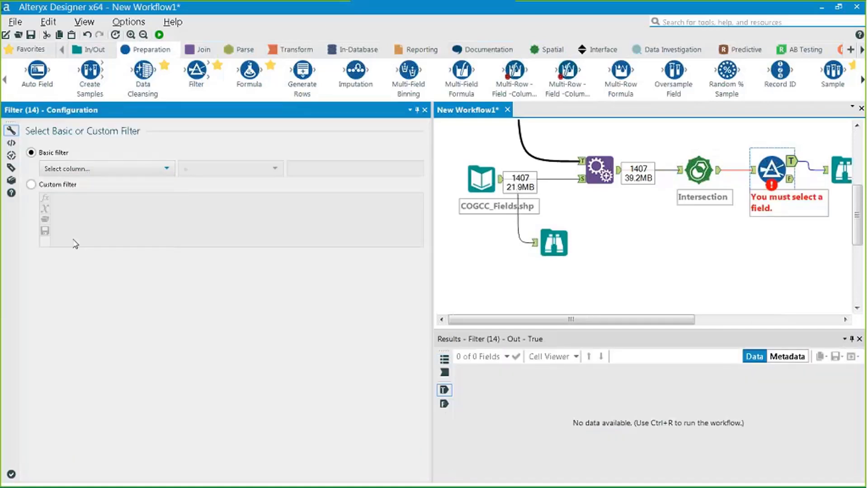
# Step: Recheck the Spatial Process output and retry choosing SpatialObj_Process or SpatialObj as the Filter tool's basic filter column
pyautogui.click(717, 169)
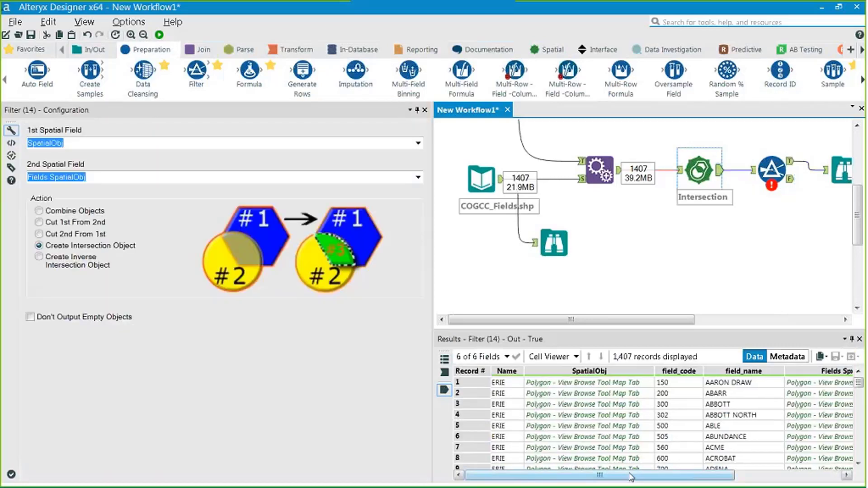
pyautogui.click(771, 169)
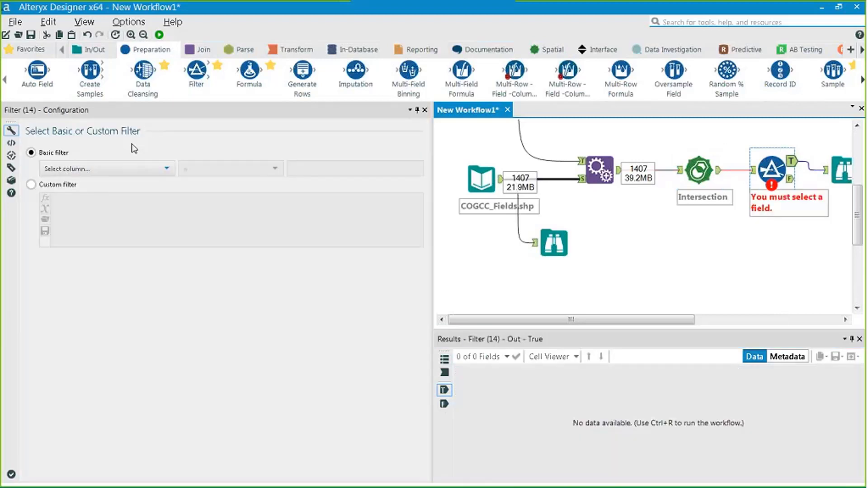
pyautogui.click(145, 172)
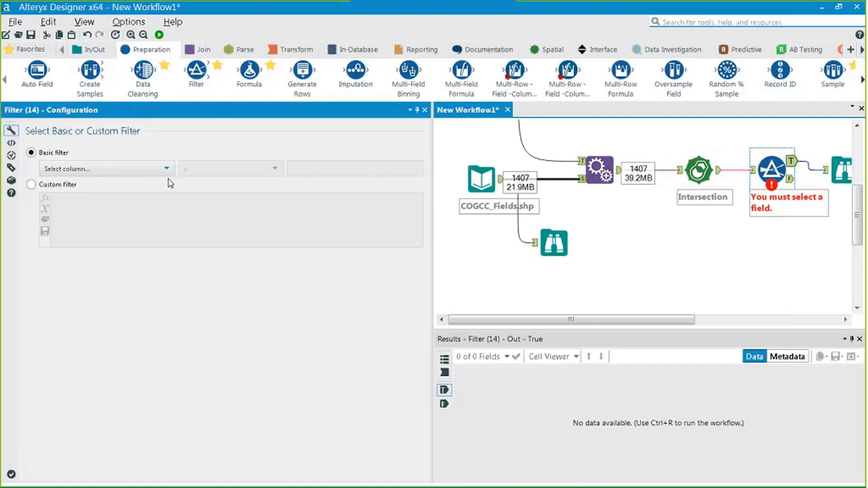
pyautogui.click(138, 169)
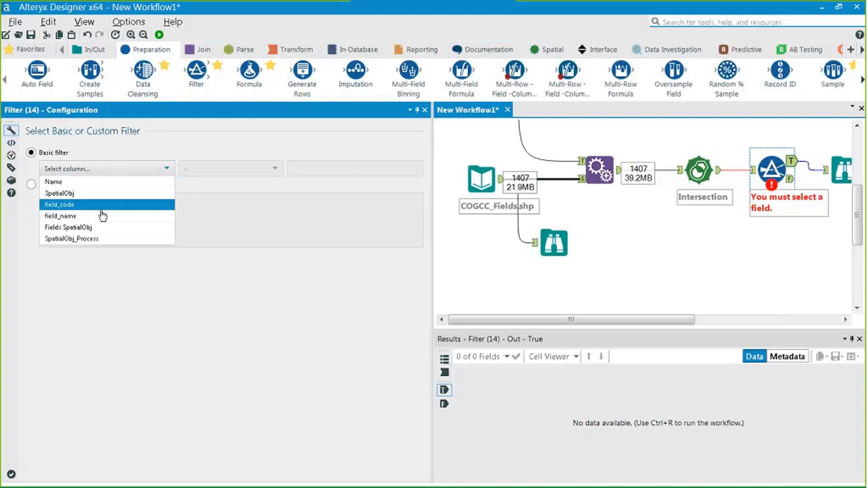
pyautogui.click(90, 239)
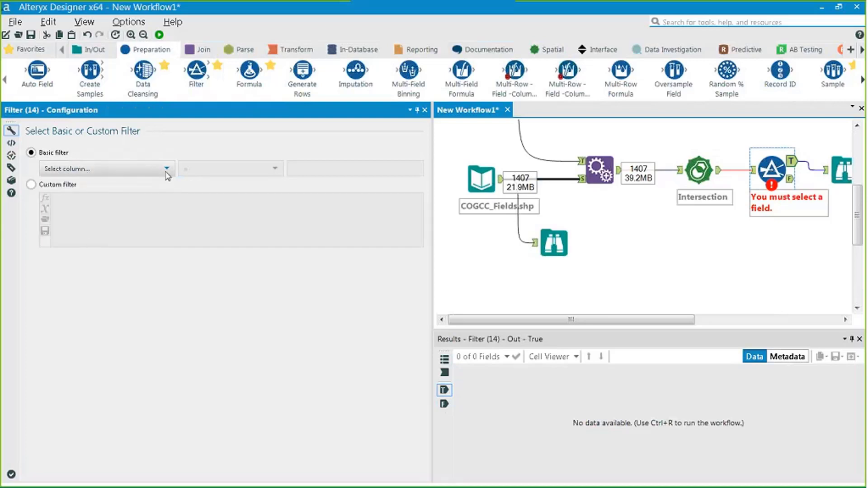
pyautogui.click(166, 172)
pyautogui.click(95, 240)
pyautogui.click(164, 174)
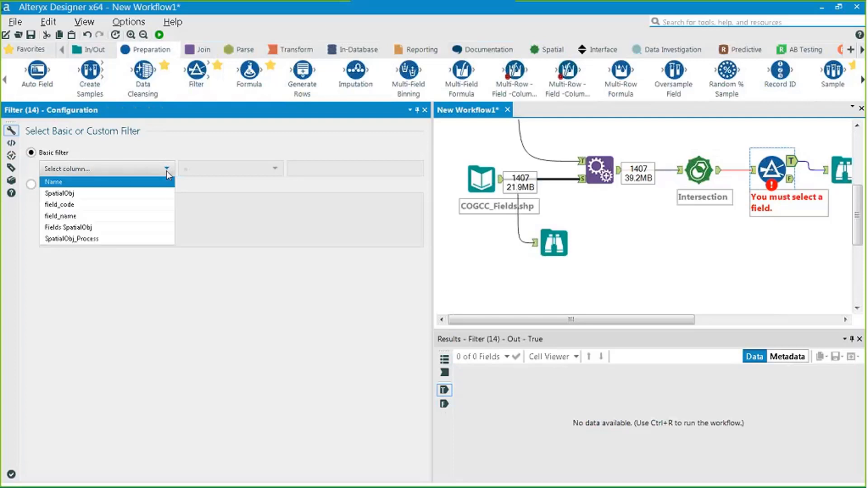
pyautogui.click(70, 194)
pyautogui.click(134, 173)
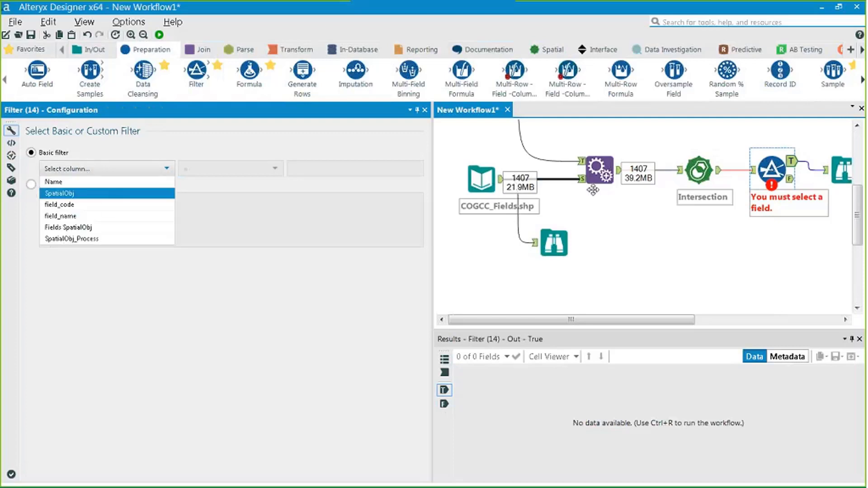
pyautogui.click(709, 266)
# Step: Delete the Filter tool and the Browse tool that follow the Spatial Process tool
pyautogui.moveTo(631, 320); pyautogui.dragTo(720, 320)
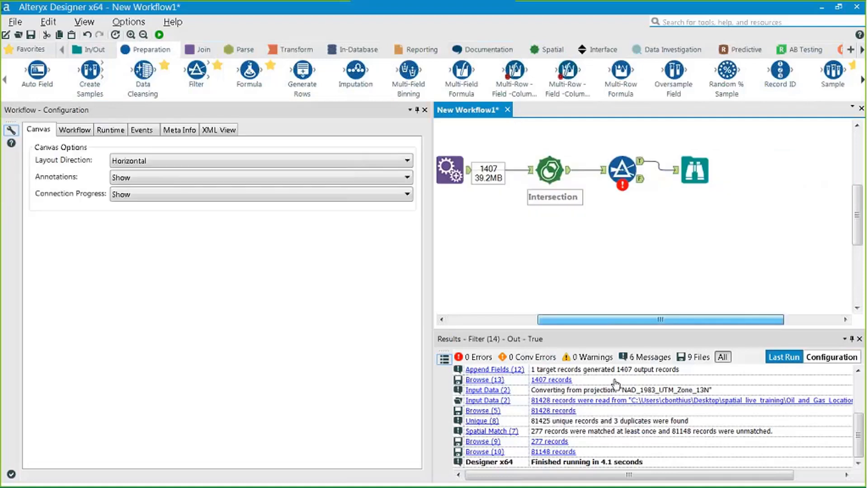
pyautogui.moveTo(596, 144); pyautogui.dragTo(678, 231)
pyautogui.press('Delete')
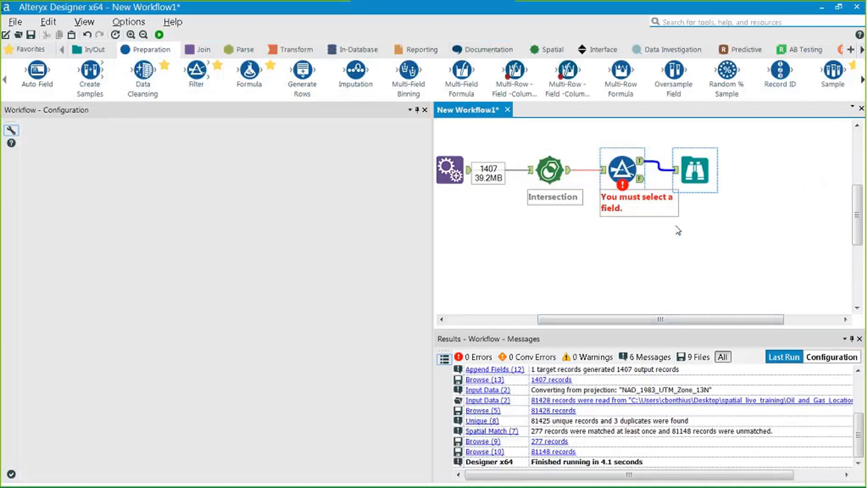
# Step: Connect a new Filter tool to the Spatial Process output and try to choose SpatialObj_Process as its basic filter column
pyautogui.moveTo(196, 73); pyautogui.dragTo(631, 170)
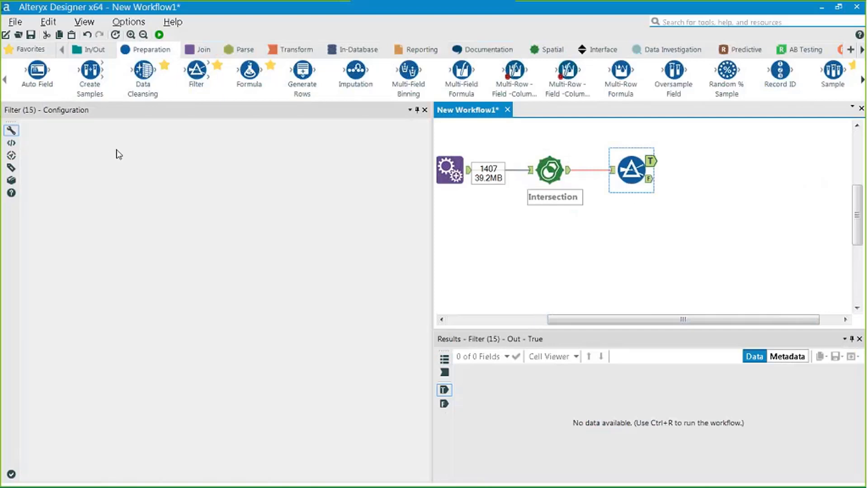
pyautogui.click(129, 174)
pyautogui.click(131, 180)
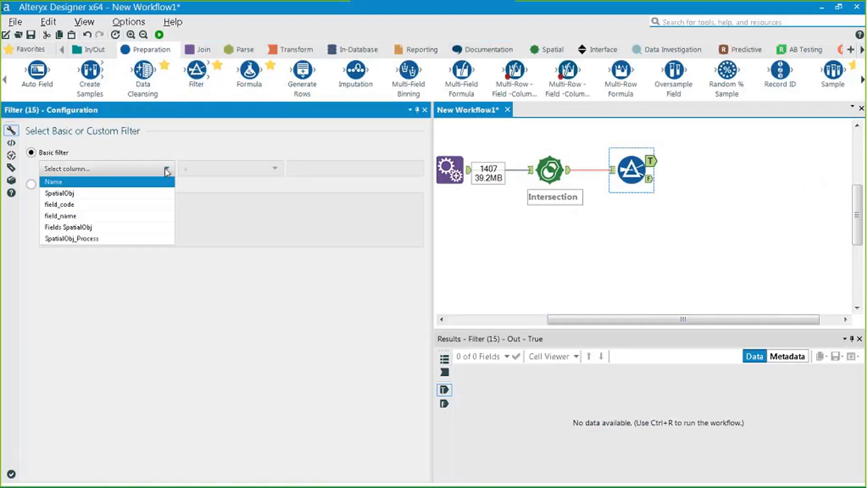
pyautogui.click(69, 242)
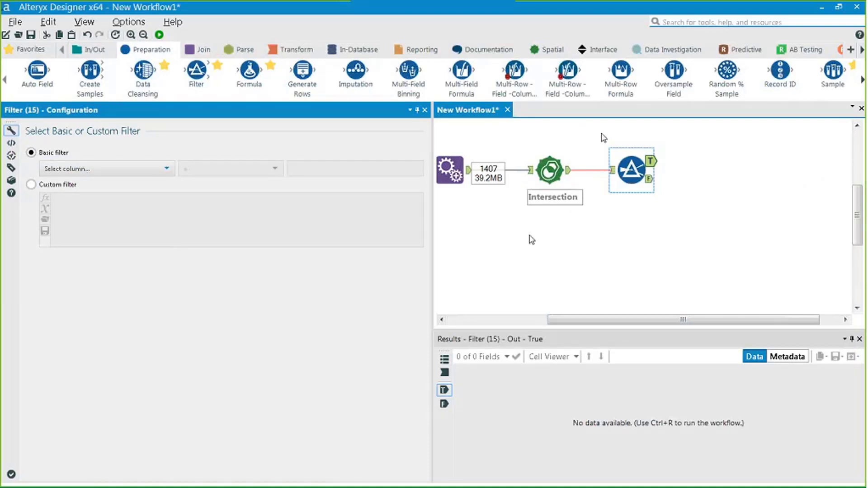
# Step: Delete the newly added Filter tool after the Spatial Process tool
pyautogui.moveTo(601, 133); pyautogui.dragTo(663, 190)
pyautogui.hotkey('ctrl', 'r')
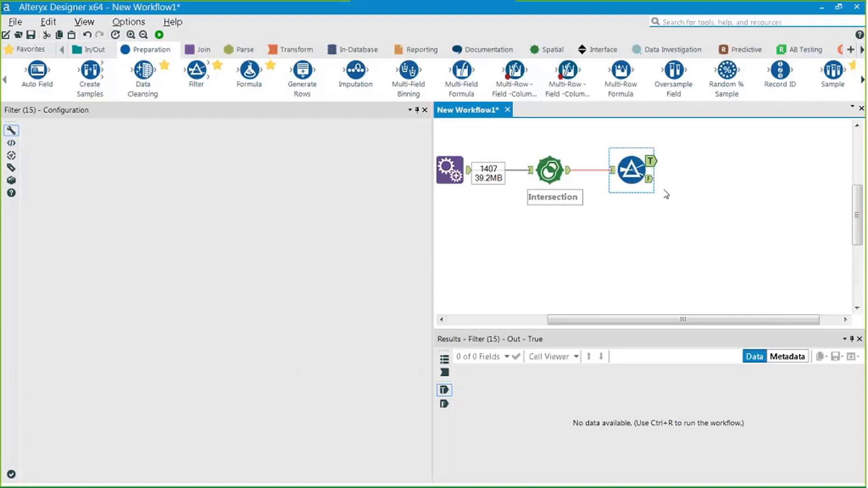
pyautogui.press('Delete')
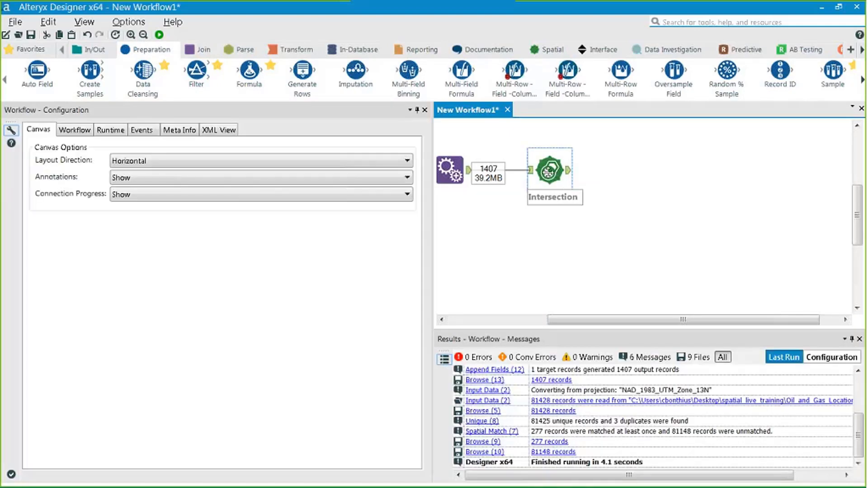
# Step: Add a Browse tool directly after the Spatial Process tool and run the workflow
pyautogui.click(554, 175)
pyautogui.rightClick(558, 171)
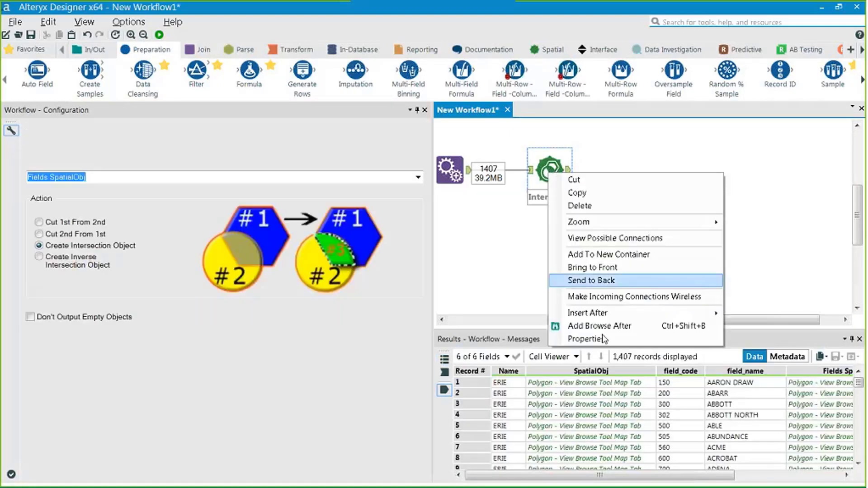
pyautogui.click(606, 324)
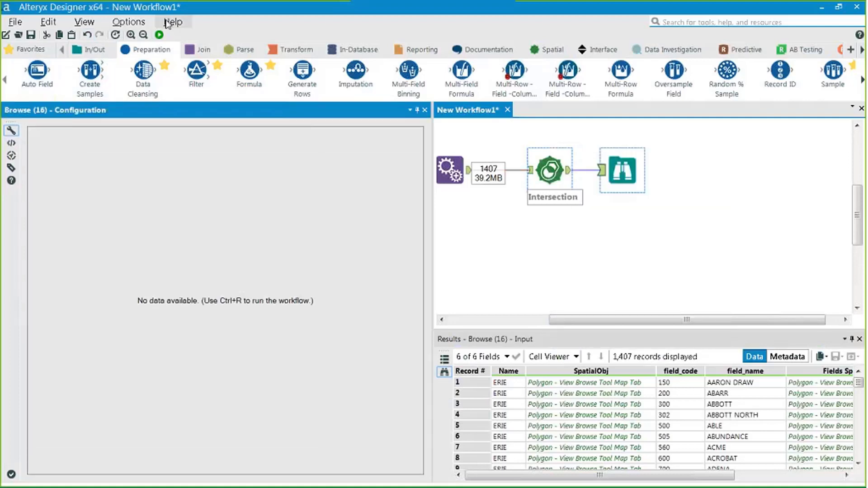
pyautogui.hotkey('ctrl', 'r')
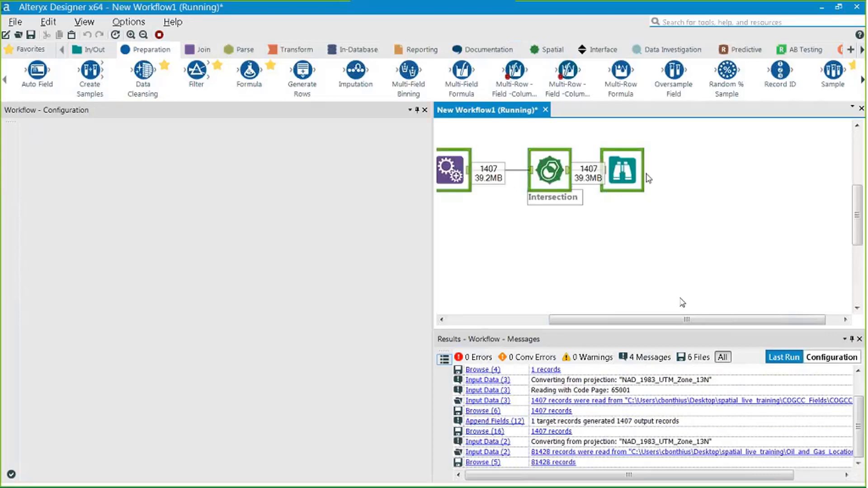
# Step: Display only the SpatialObj_Process field on the new Browse tool's map, hiding SpatialObj and Fields SpatialObj
pyautogui.click(630, 173)
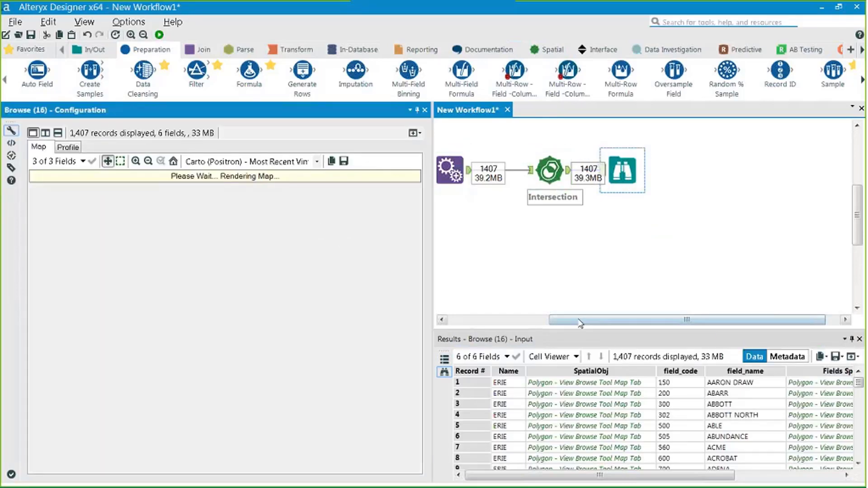
pyautogui.moveTo(578, 321); pyautogui.dragTo(571, 321)
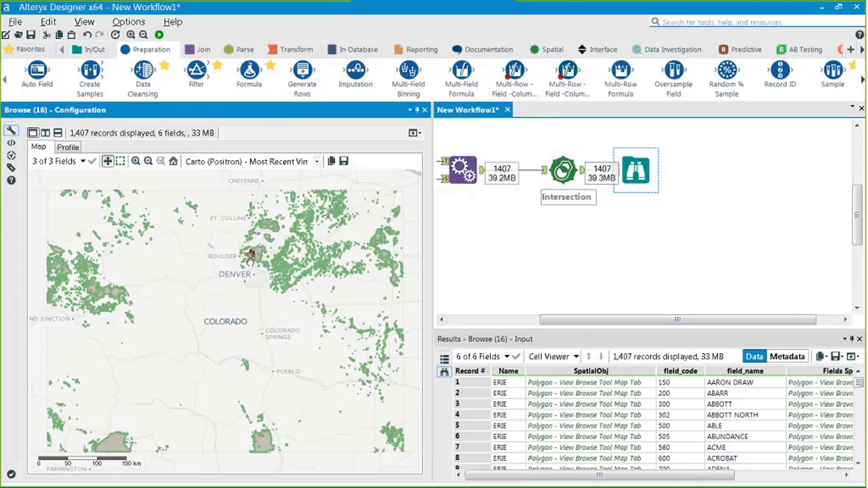
pyautogui.click(57, 161)
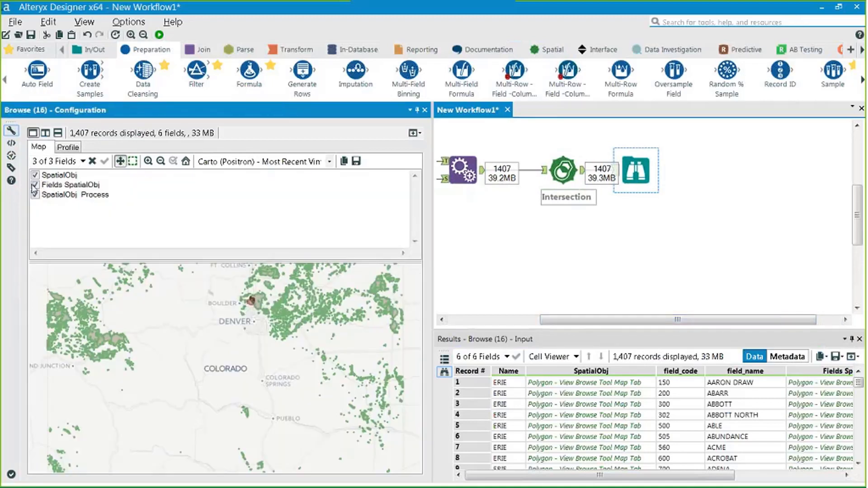
pyautogui.click(35, 185)
pyautogui.click(34, 175)
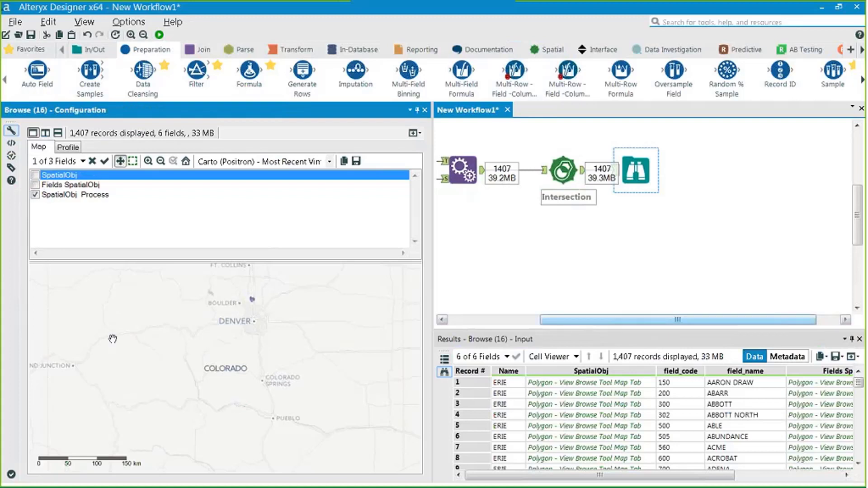
# Step: Examine the SpatialObj_Process column in the Spatial Process output down to the SPINDLE field record
pyautogui.click(595, 283)
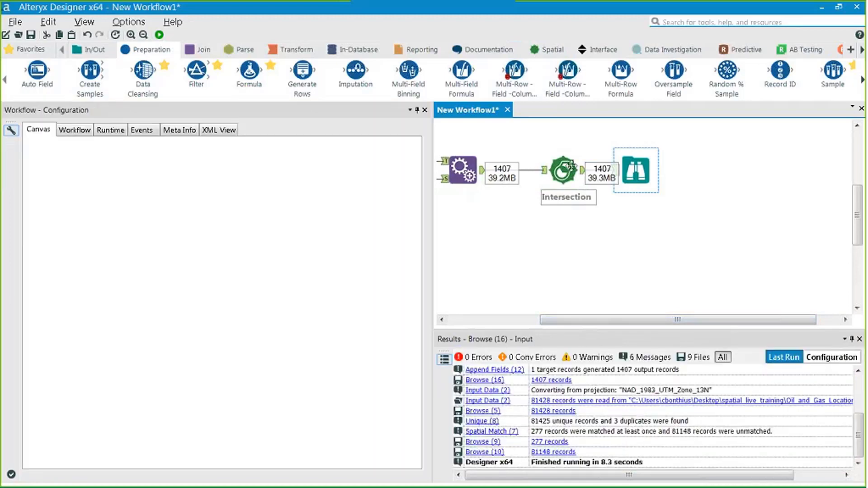
pyautogui.click(565, 170)
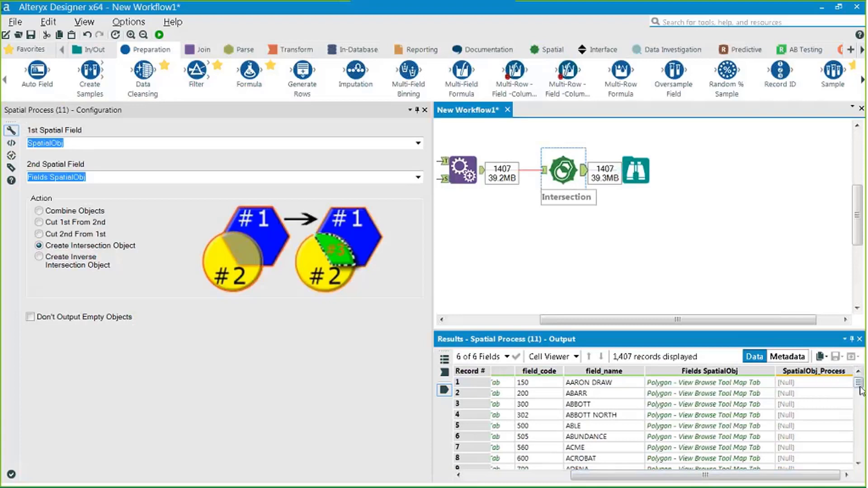
pyautogui.moveTo(857, 382); pyautogui.dragTo(863, 450)
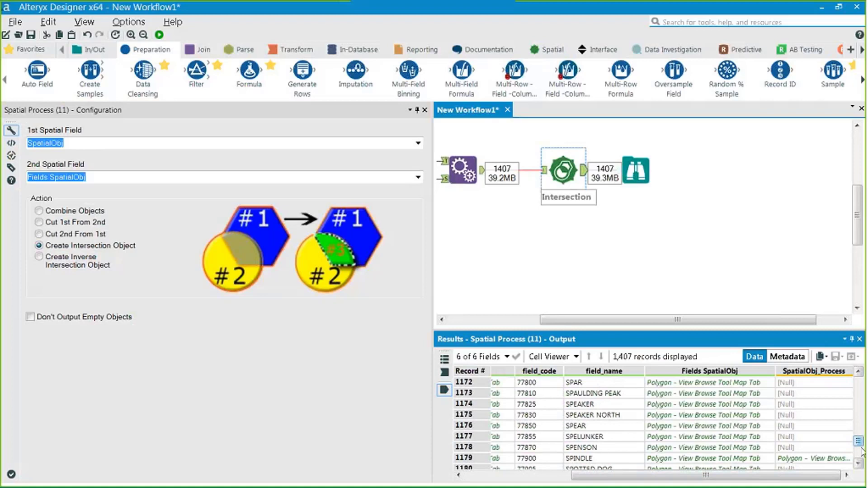
pyautogui.click(806, 459)
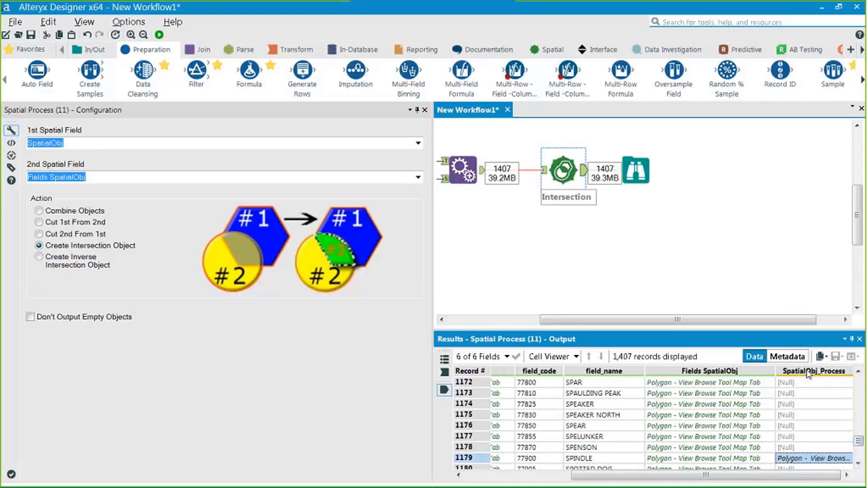
# Step: Move the Browse tool farther from the Spatial Process tool and connect a Select tool to the Spatial Process output
pyautogui.moveTo(638, 180); pyautogui.dragTo(664, 180)
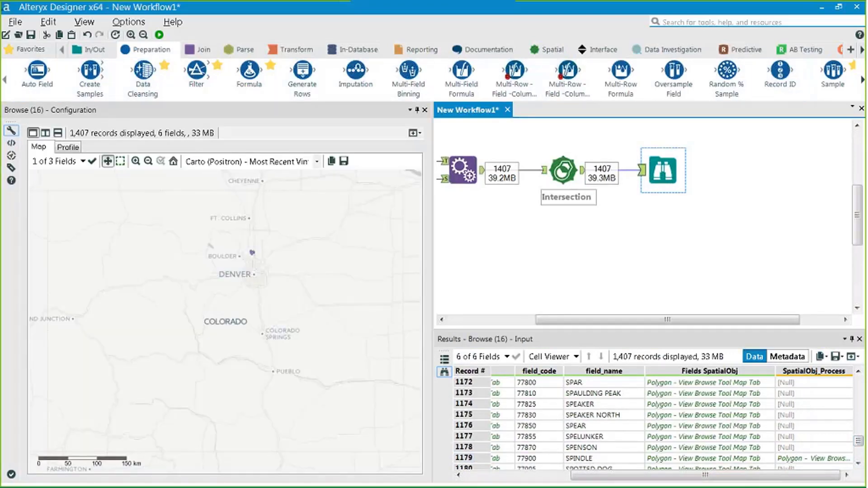
pyautogui.moveTo(862, 81)
pyautogui.moveTo(722, 72); pyautogui.dragTo(654, 208)
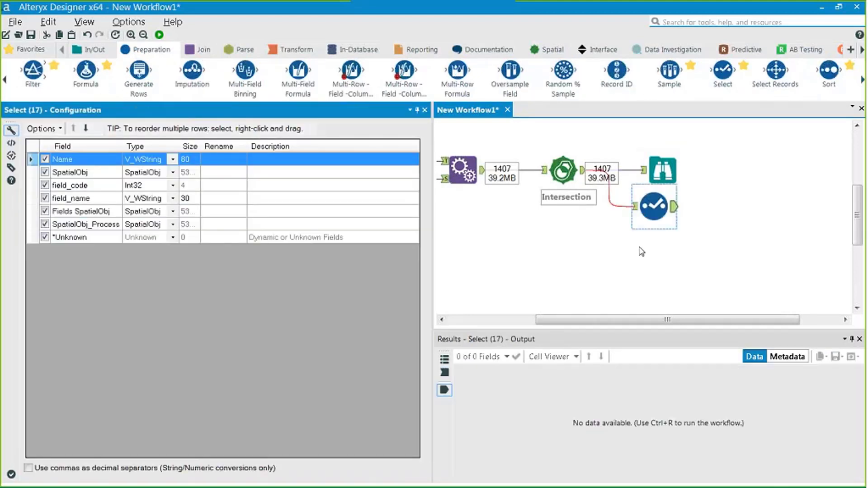
# Step: Rename the SpatialObj_Process field to "Gas Oil Field Inersection" in the Select tool
pyautogui.click(240, 228)
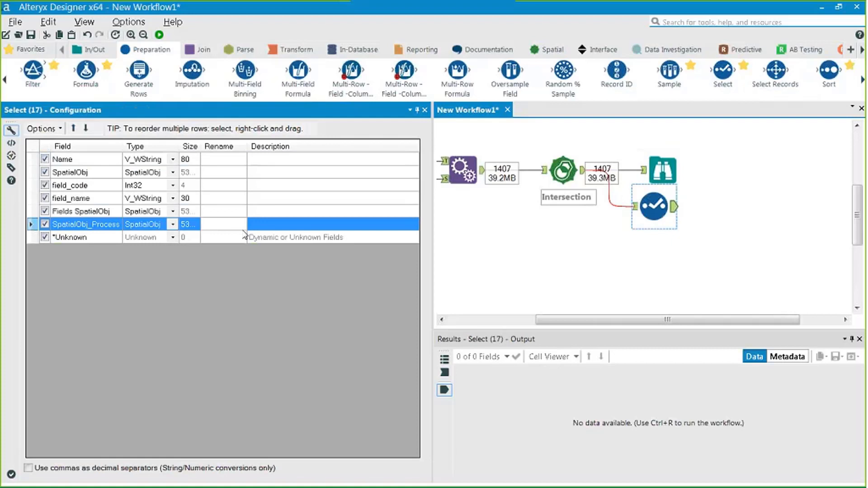
pyautogui.write('Gas Oil Field Iner')
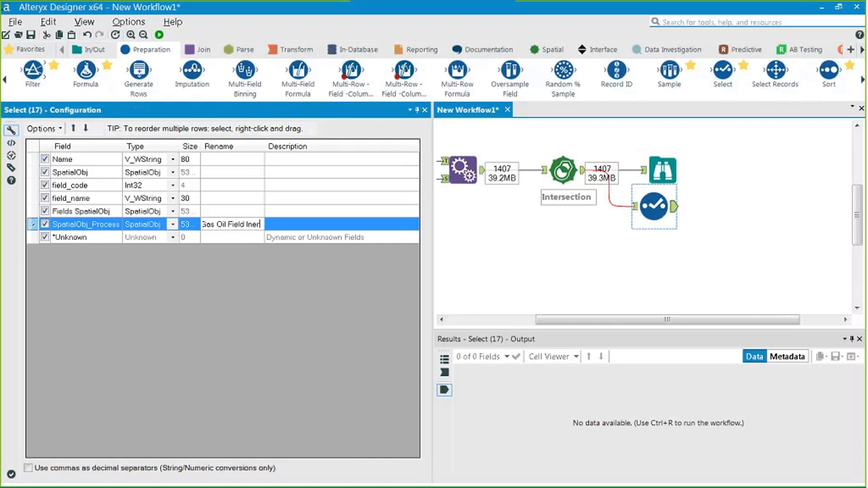
pyautogui.write('secti')
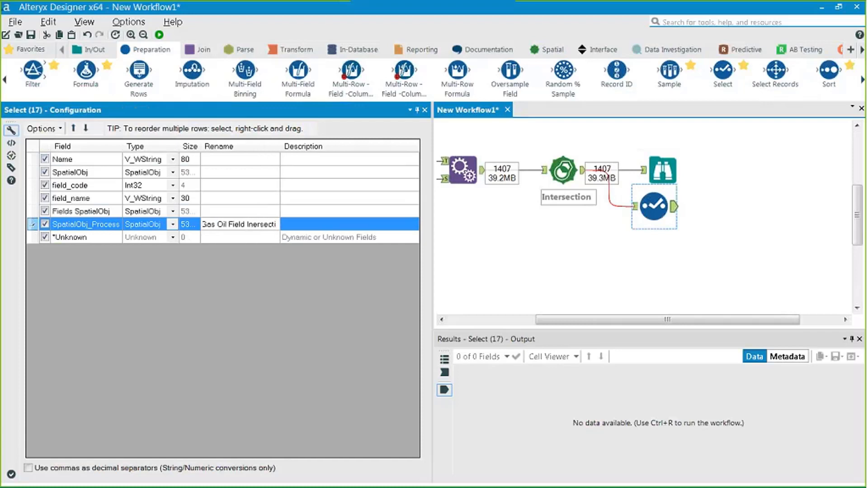
pyautogui.write('on')
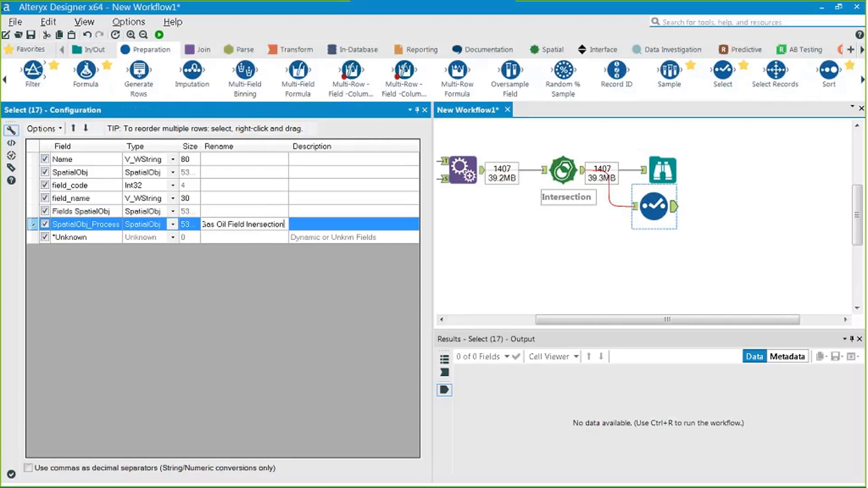
pyautogui.click(570, 238)
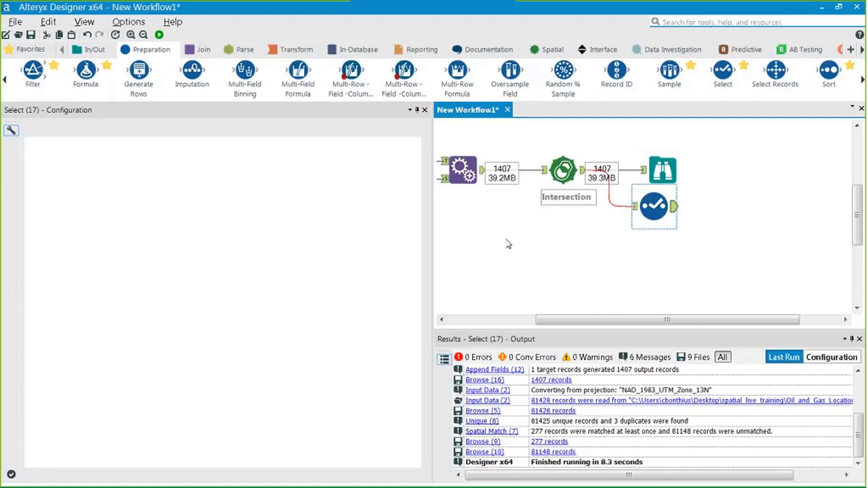
pyautogui.click(509, 245)
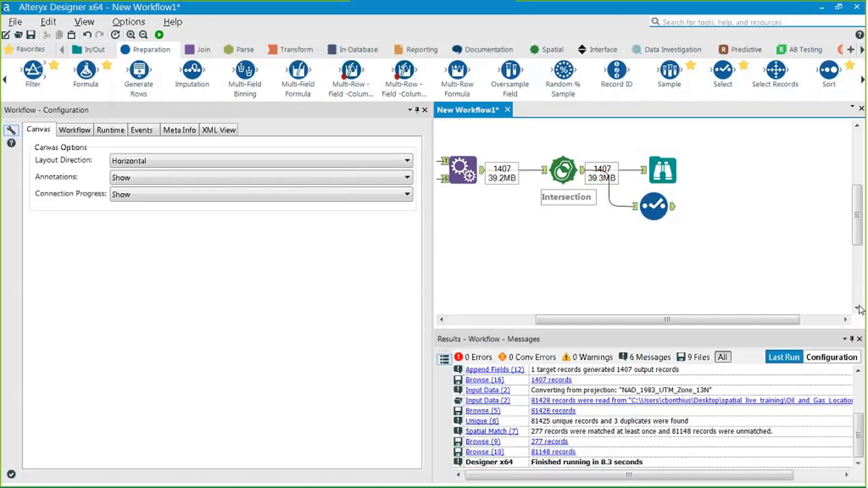
pyautogui.moveTo(595, 323); pyautogui.dragTo(629, 325)
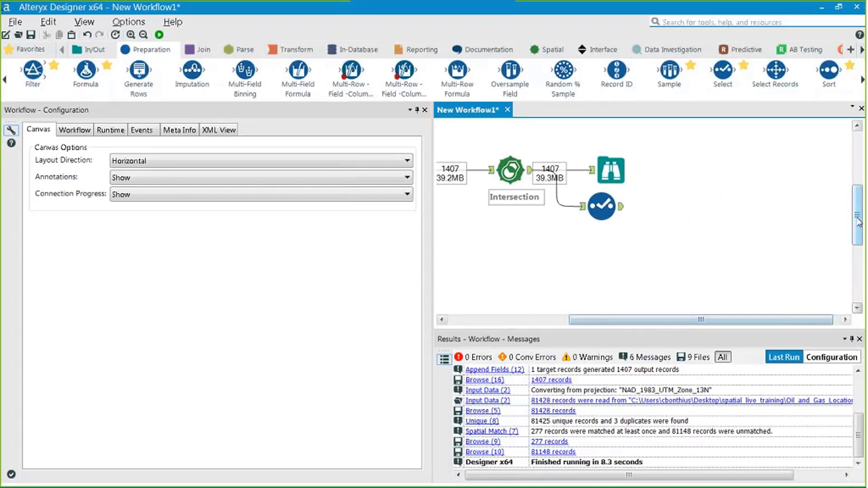
pyautogui.moveTo(858, 222); pyautogui.dragTo(857, 178)
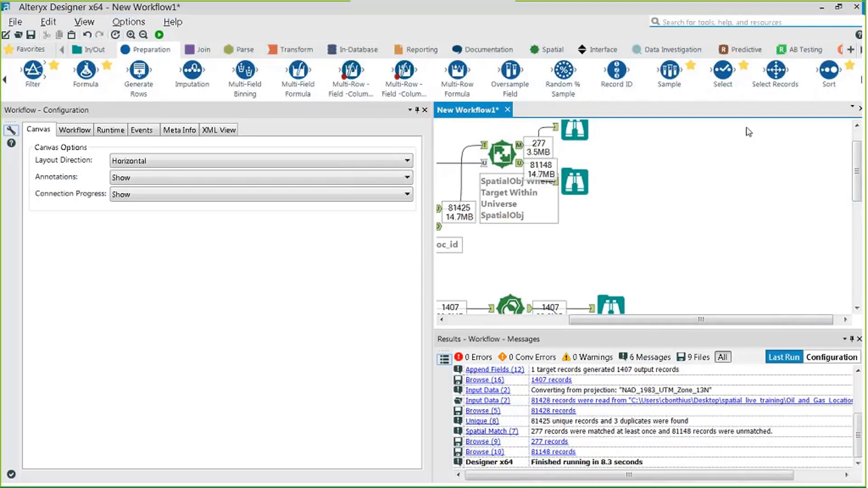
# Step: Paste the ERIE_SCHOOLS.yxdb Input Data tool onto the canvas, add a Browse tool after it, and run the workflow
pyautogui.rightClick(724, 227)
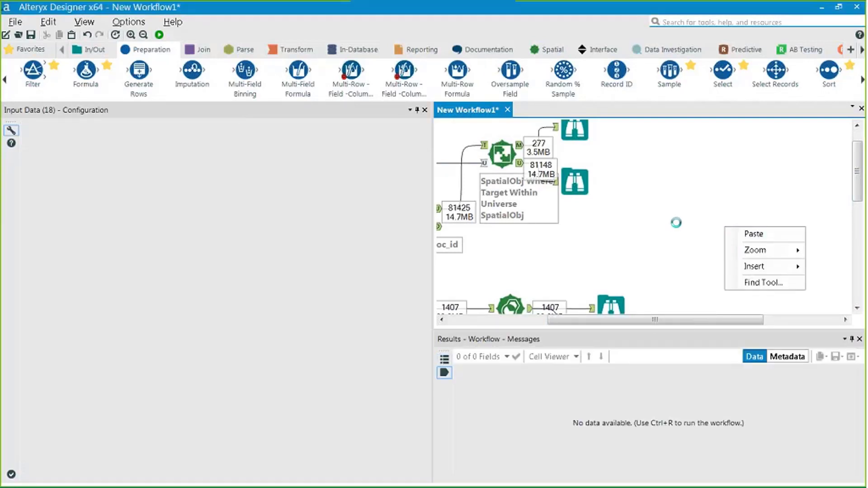
pyautogui.click(753, 234)
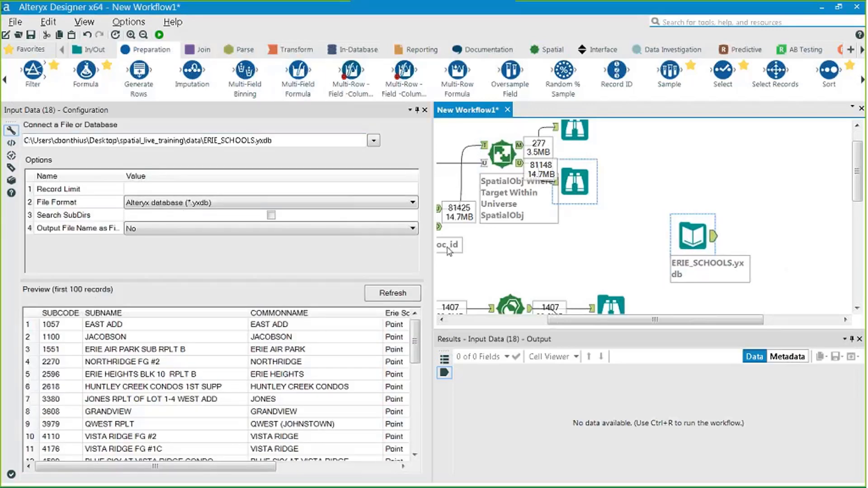
pyautogui.rightClick(689, 238)
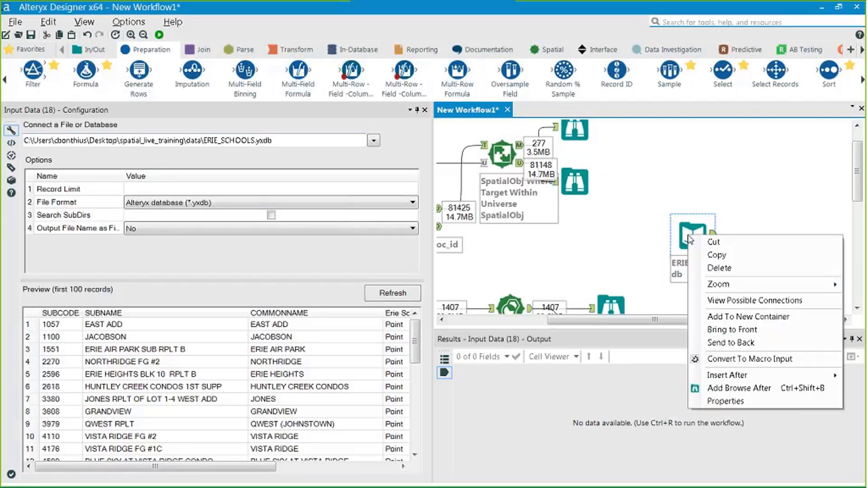
pyautogui.click(738, 388)
pyautogui.click(159, 35)
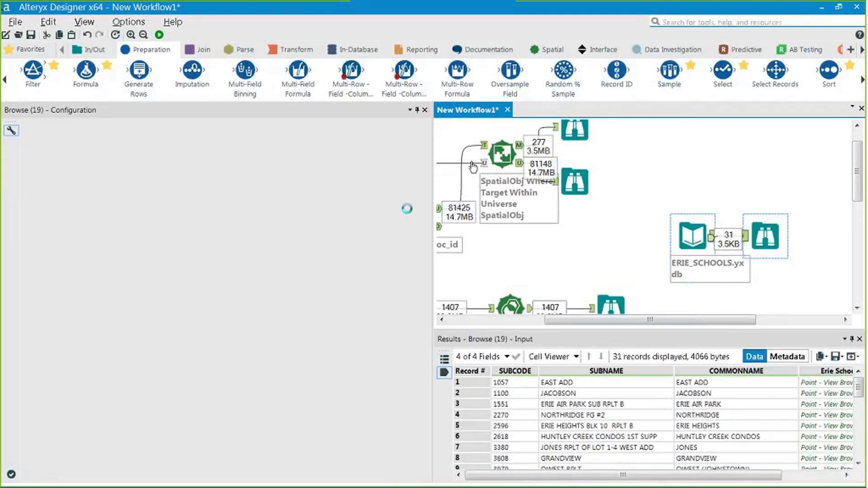
# Step: Check the school records' Erie Schools SpatialObj column, then move the Browse tool farther from the ERIE_SCHOOLS input and view its map
pyautogui.click(692, 236)
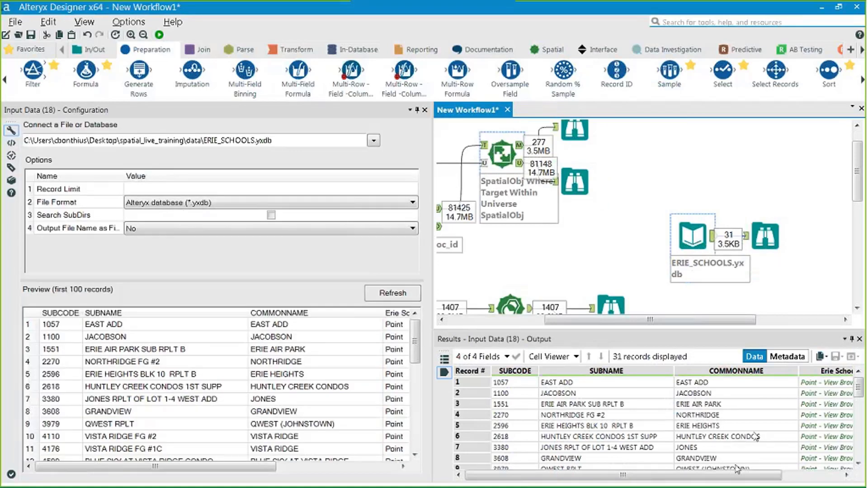
pyautogui.moveTo(736, 474); pyautogui.dragTo(795, 474)
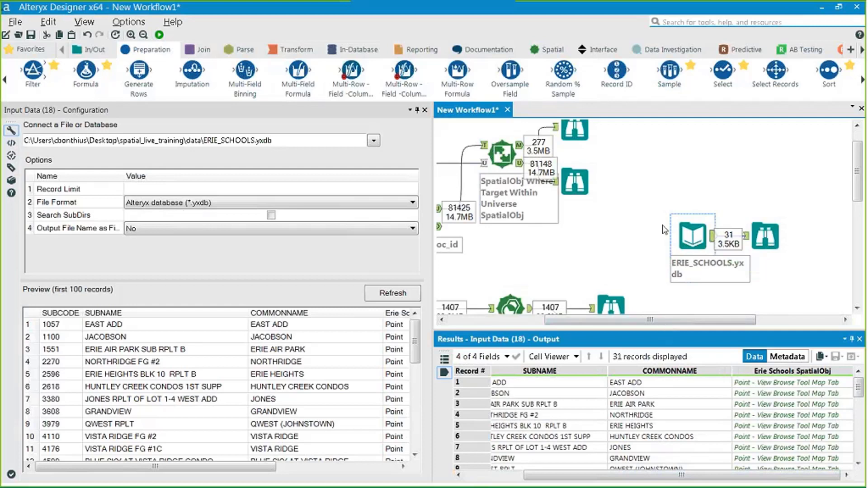
pyautogui.moveTo(662, 226); pyautogui.dragTo(784, 253)
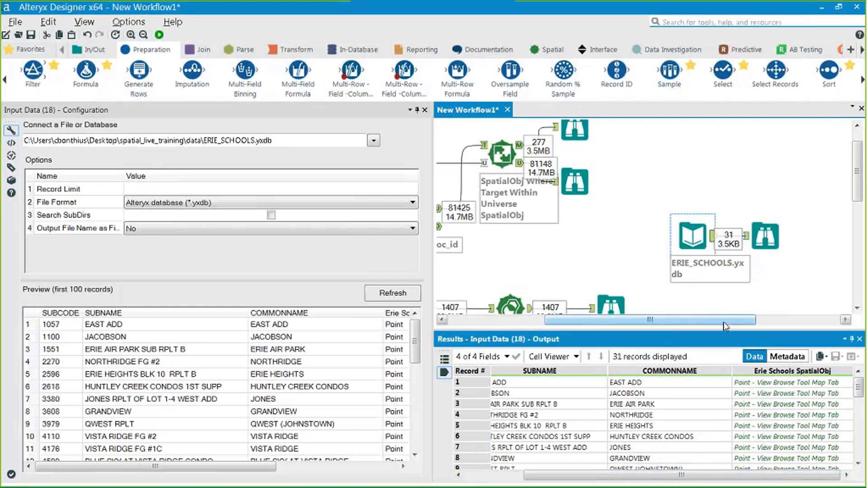
pyautogui.moveTo(723, 321); pyautogui.dragTo(794, 321)
pyautogui.click(625, 249)
pyautogui.moveTo(651, 256); pyautogui.dragTo(678, 257)
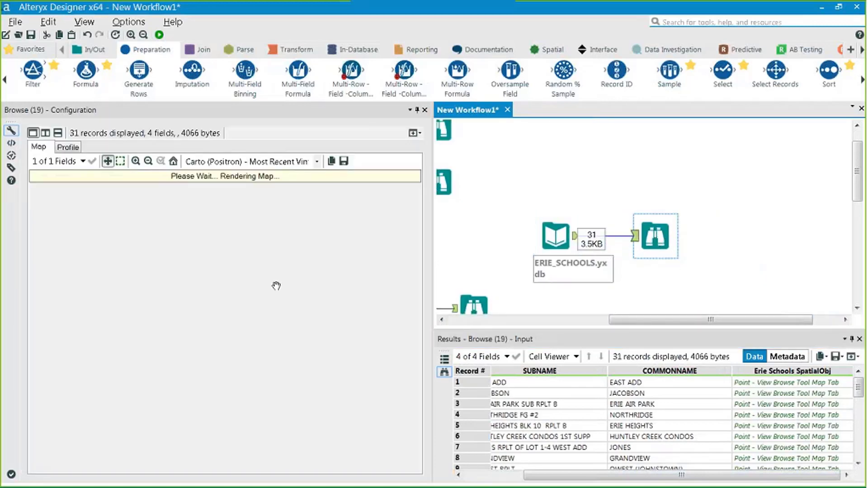
pyautogui.click(276, 286)
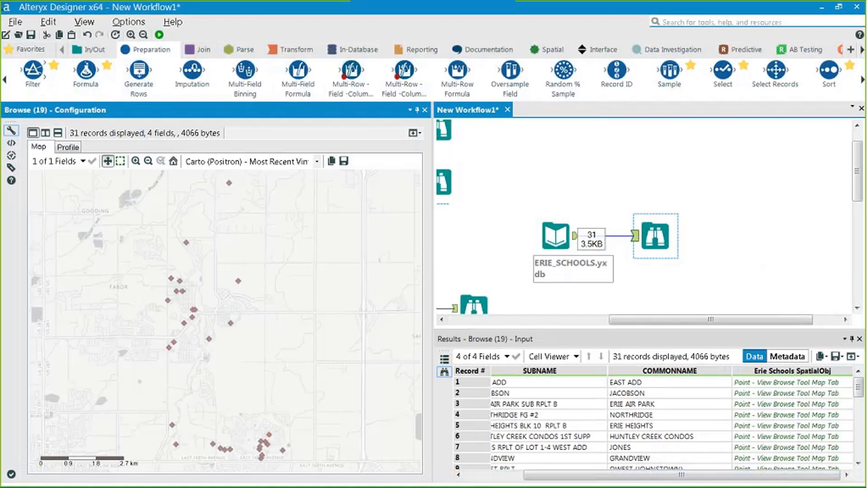
# Step: Add a Find Nearest tool to the canvas beyond the ERIE_SCHOOLS Browse tool
pyautogui.moveTo(622, 320); pyautogui.dragTo(472, 323)
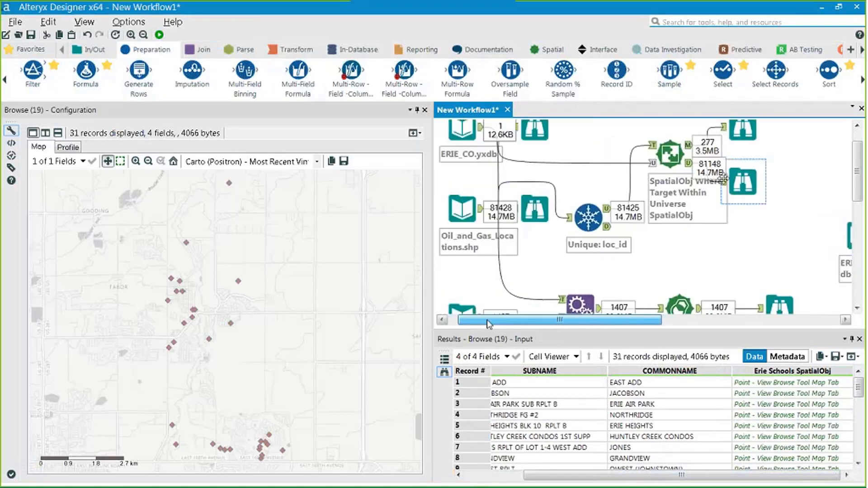
pyautogui.moveTo(621, 319); pyautogui.dragTo(779, 319)
pyautogui.click(546, 50)
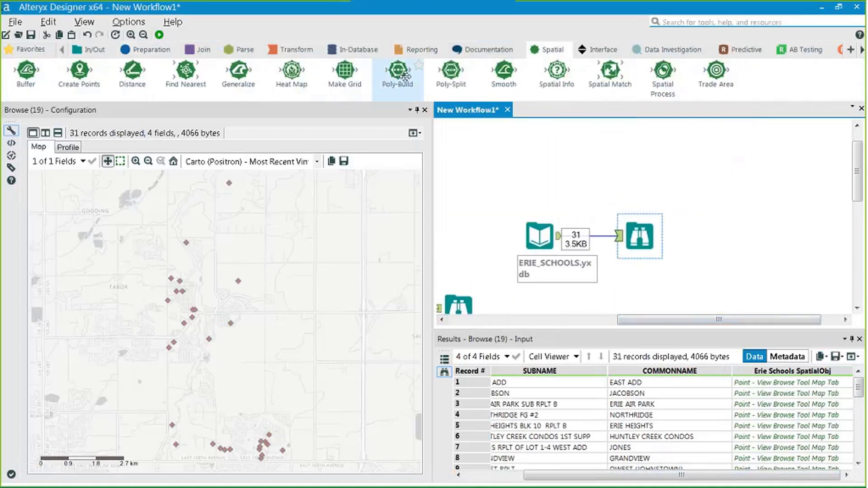
pyautogui.moveTo(186, 81); pyautogui.dragTo(702, 181)
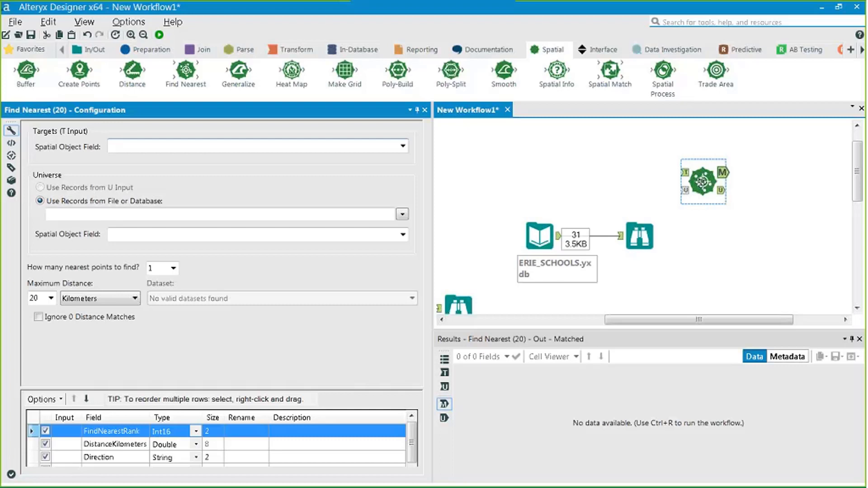
pyautogui.moveTo(703, 182); pyautogui.dragTo(738, 217)
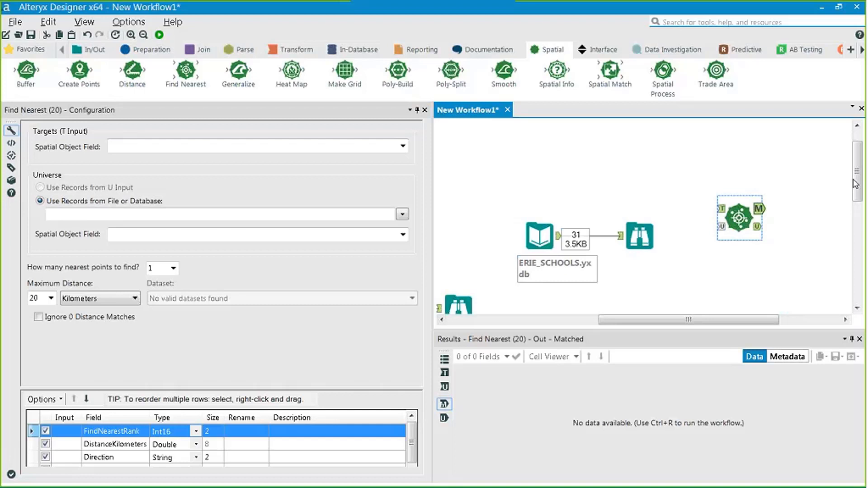
# Step: Move the ERIE_SCHOOLS input and its Browse tool together slightly higher on the canvas
pyautogui.click(640, 236)
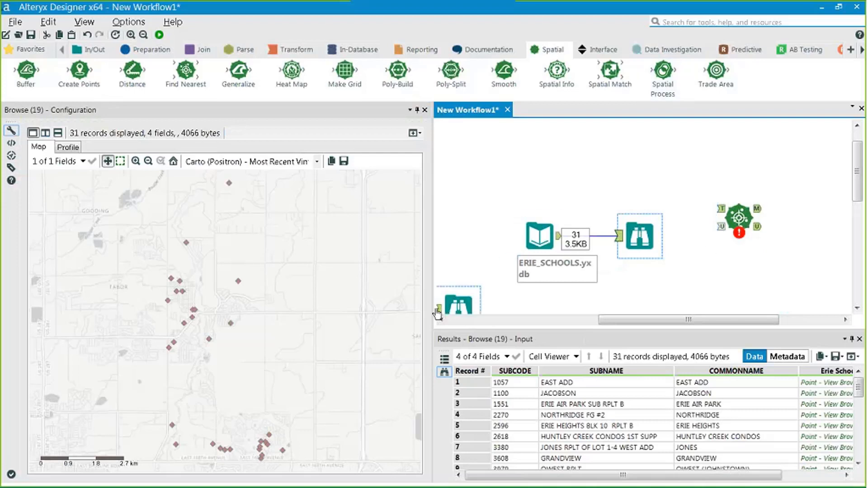
pyautogui.moveTo(507, 205); pyautogui.dragTo(666, 256)
pyautogui.moveTo(570, 270); pyautogui.dragTo(561, 225)
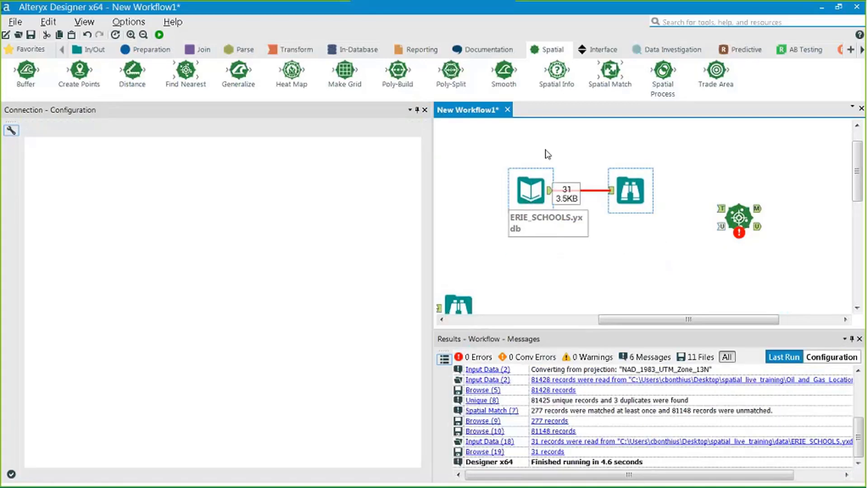
pyautogui.click(545, 154)
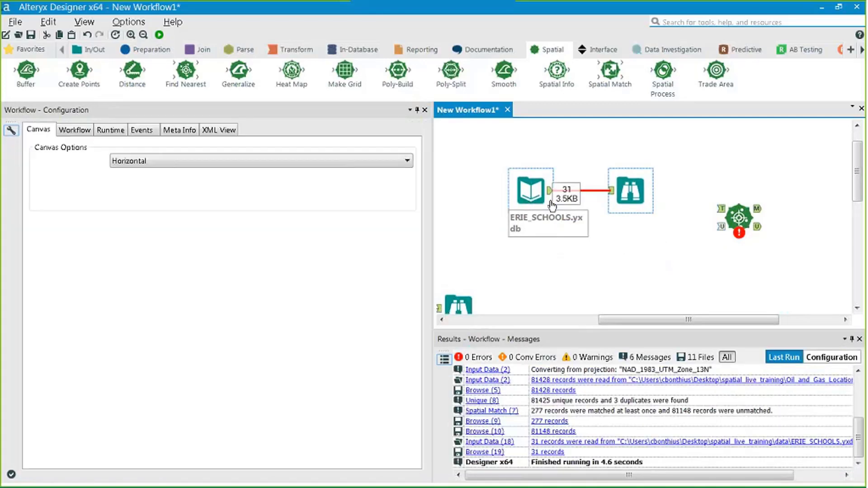
# Step: Connect the ERIE_SCHOOLS input to Find Nearest's T anchor and the Spatial Match tool's matched output to its U anchor
pyautogui.moveTo(568, 195); pyautogui.dragTo(720, 209)
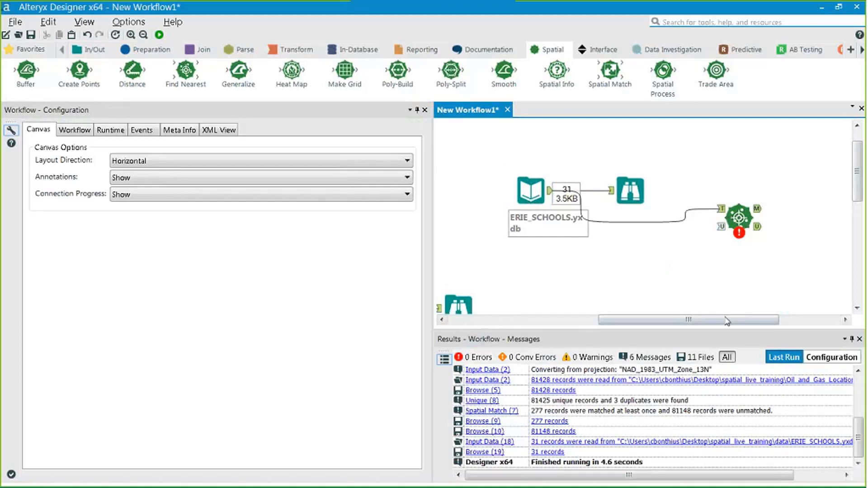
pyautogui.moveTo(723, 320); pyautogui.dragTo(694, 325)
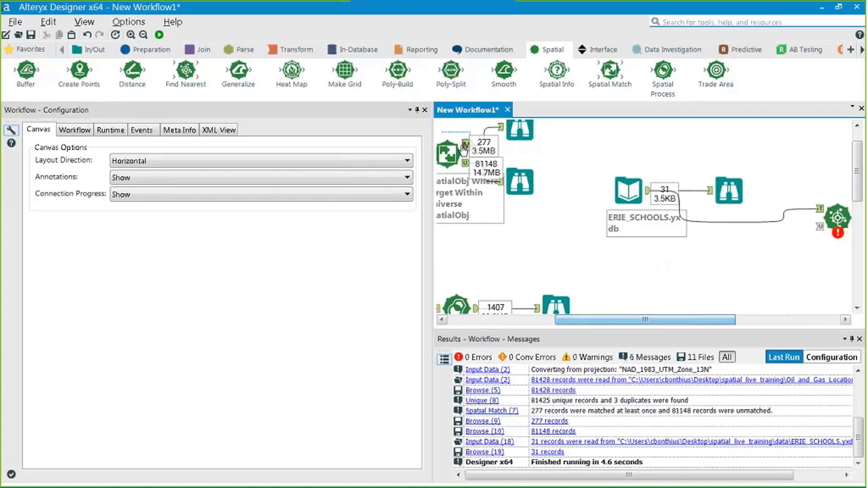
pyautogui.moveTo(465, 145); pyautogui.dragTo(819, 230)
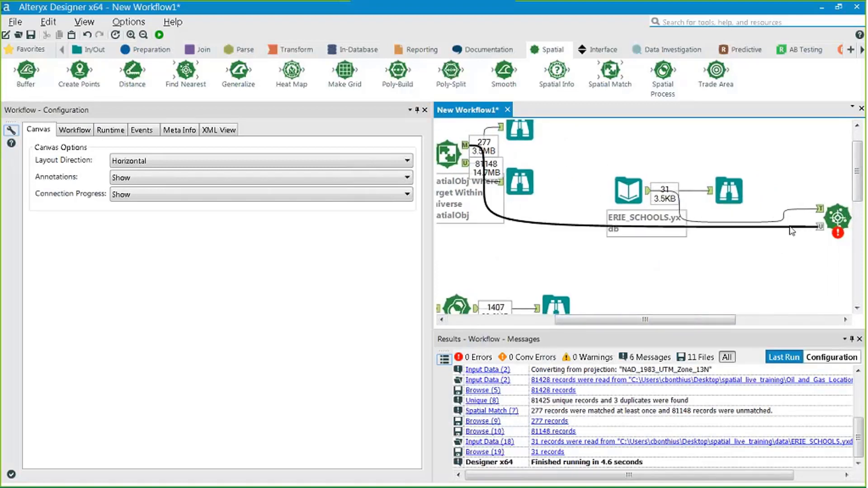
# Step: Use Erie Schools SpatialObj as the target and Oil Gas SpatialObj as the universe spatial object in the Find Nearest configuration
pyautogui.moveTo(697, 324); pyautogui.dragTo(796, 324)
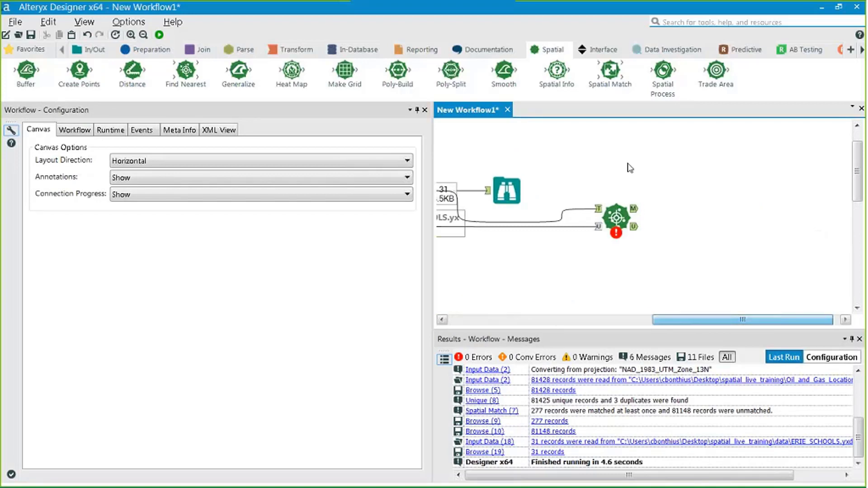
pyautogui.click(617, 216)
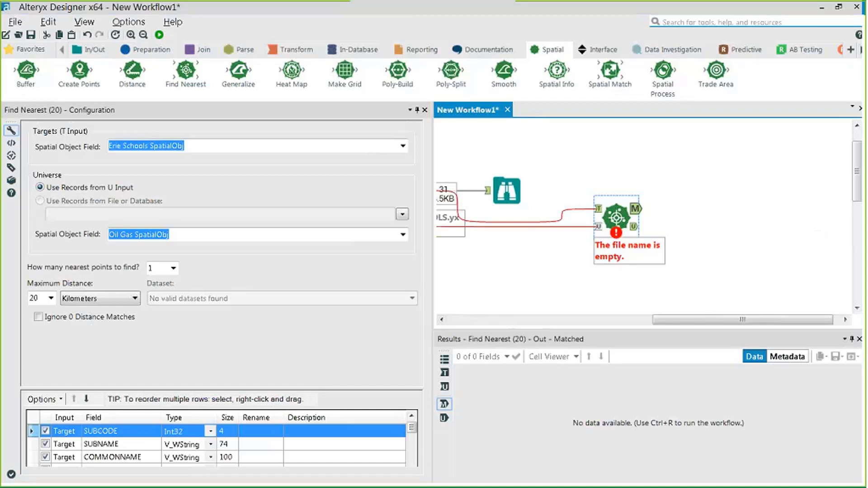
pyautogui.click(216, 114)
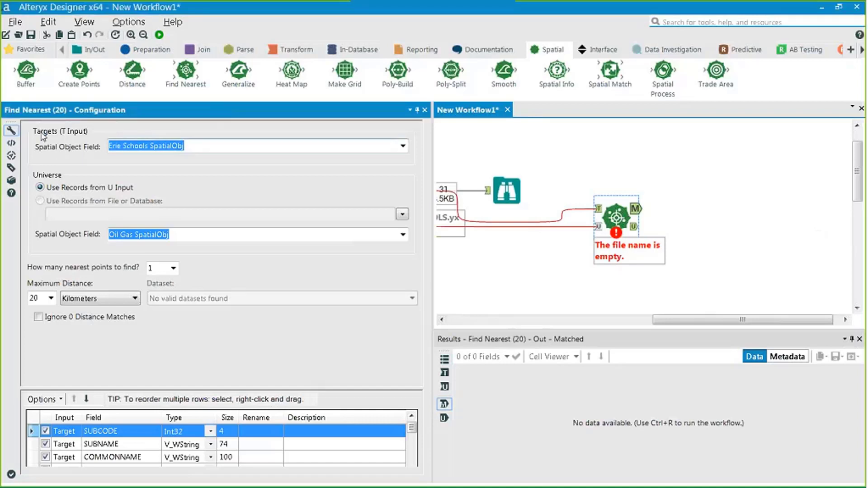
pyautogui.click(403, 146)
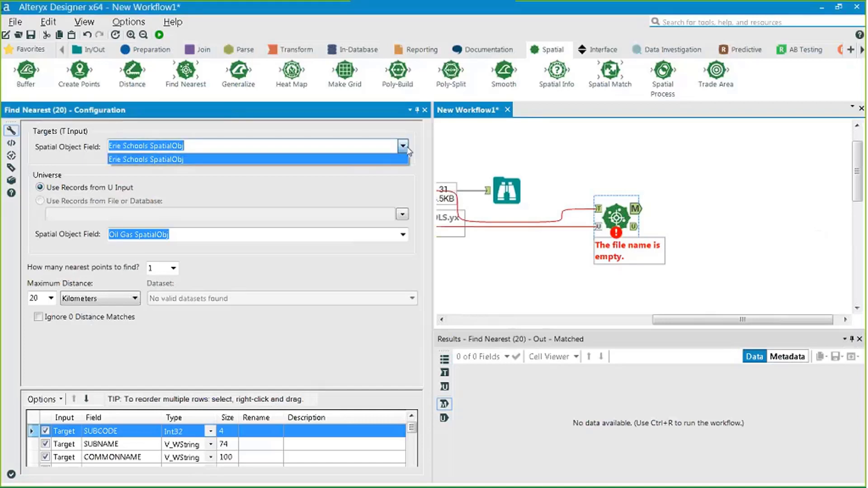
pyautogui.click(402, 147)
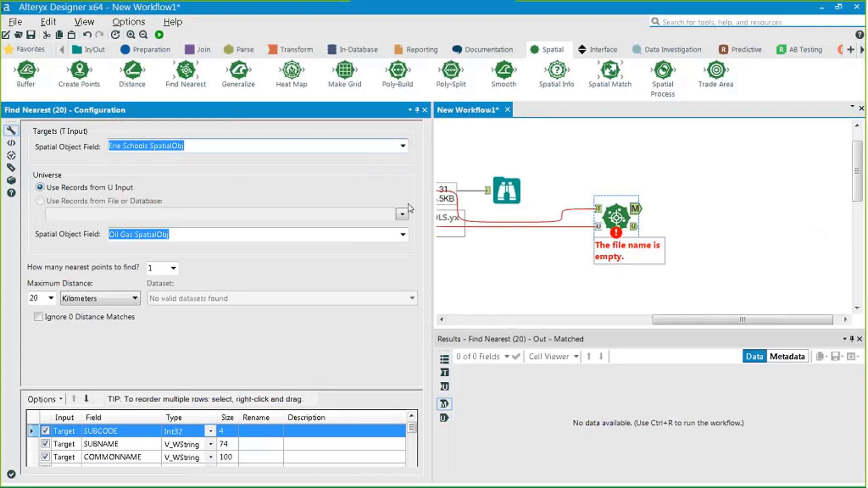
pyautogui.click(404, 234)
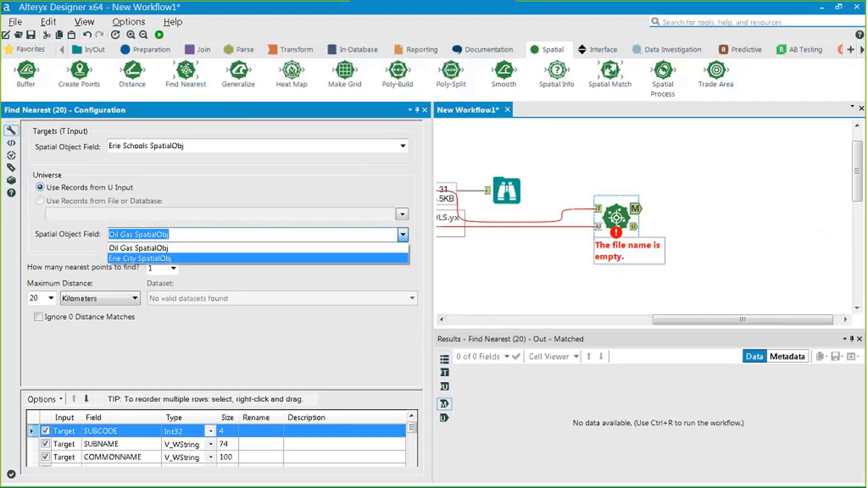
pyautogui.click(162, 248)
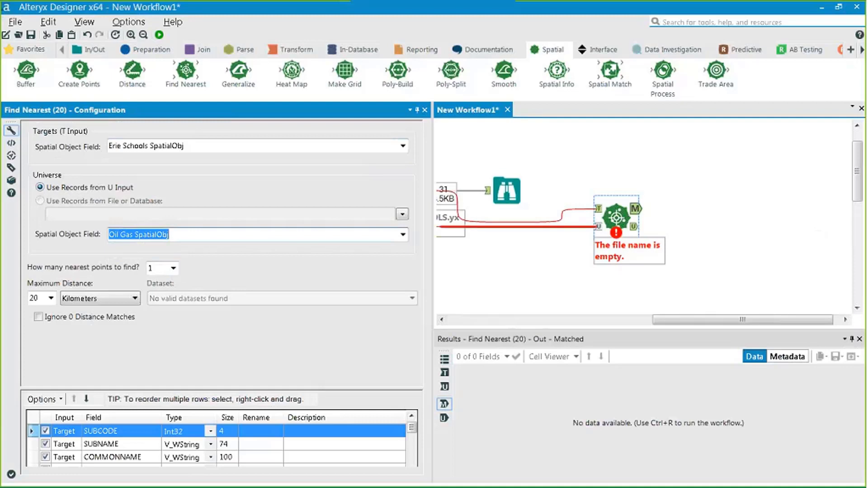
# Step: Enlarge the Find Nearest field list and set the number of nearest points to find to 3
pyautogui.moveTo(251, 389); pyautogui.dragTo(256, 349)
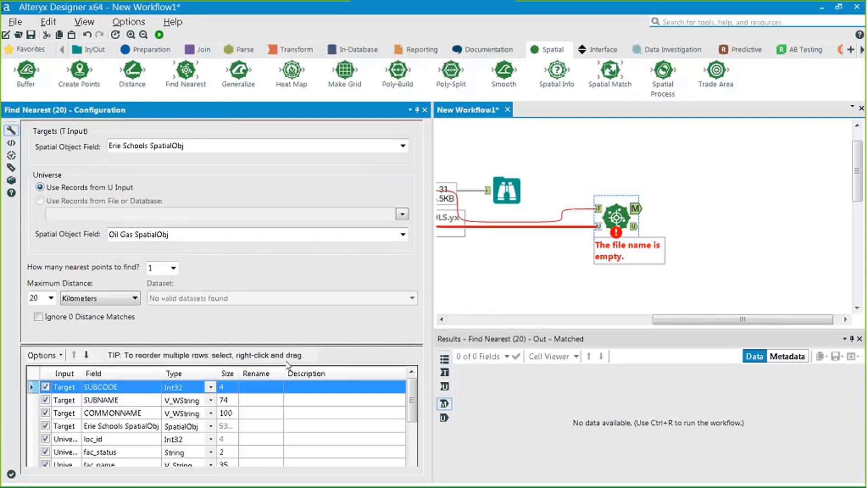
pyautogui.click(173, 268)
pyautogui.click(161, 302)
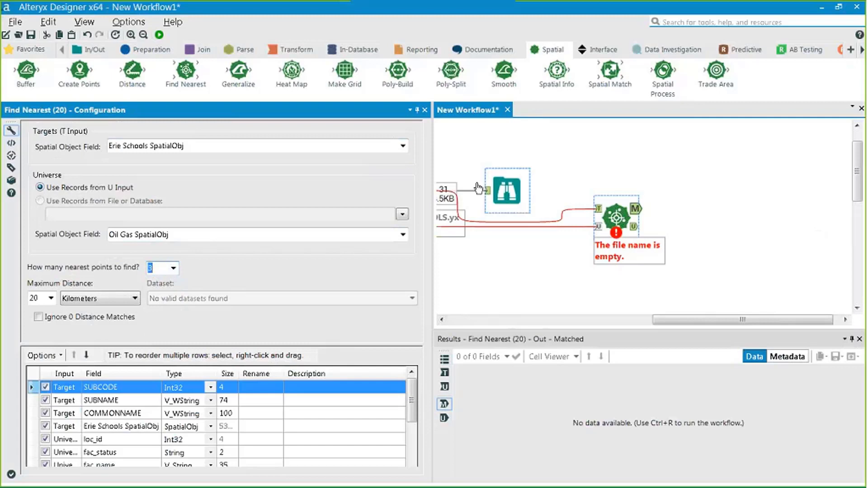
pyautogui.click(160, 270)
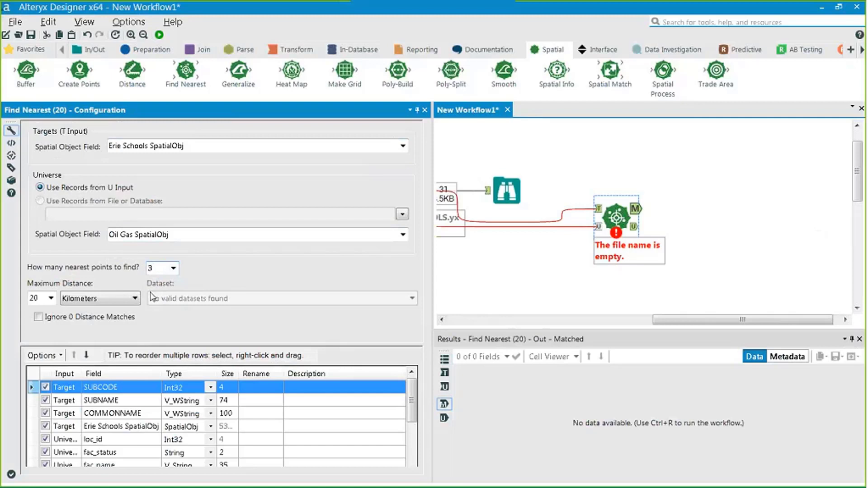
# Step: Set the Find Nearest maximum distance to 0.5 miles and check the available distance units
pyautogui.click(51, 299)
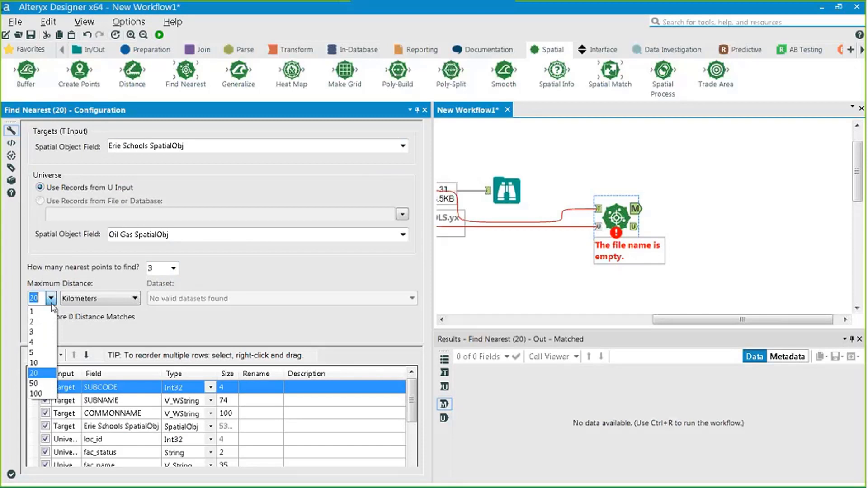
pyautogui.click(42, 298)
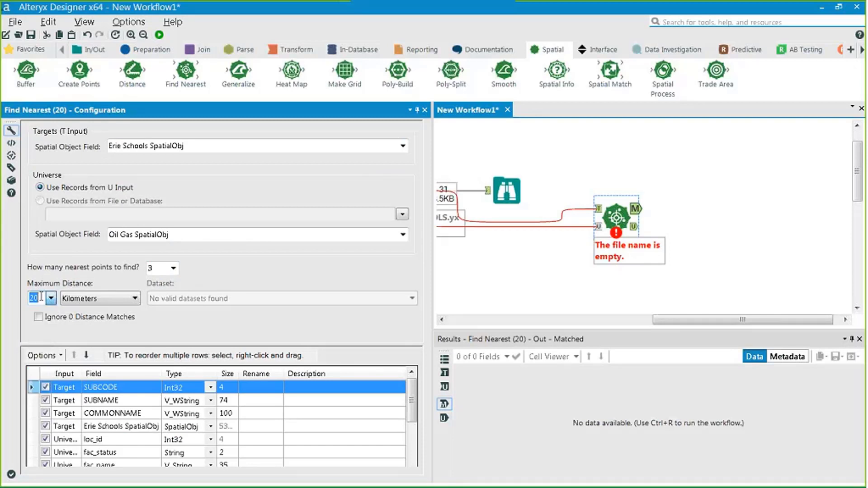
pyautogui.click(44, 299)
pyautogui.press('BackSpace')
pyautogui.press('BackSpace')
pyautogui.write('0.5')
pyautogui.click(95, 298)
pyautogui.click(85, 310)
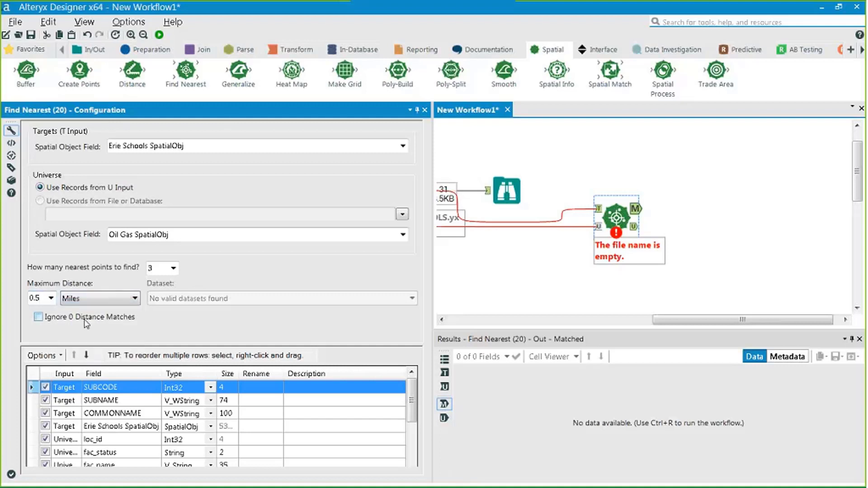
pyautogui.click(50, 297)
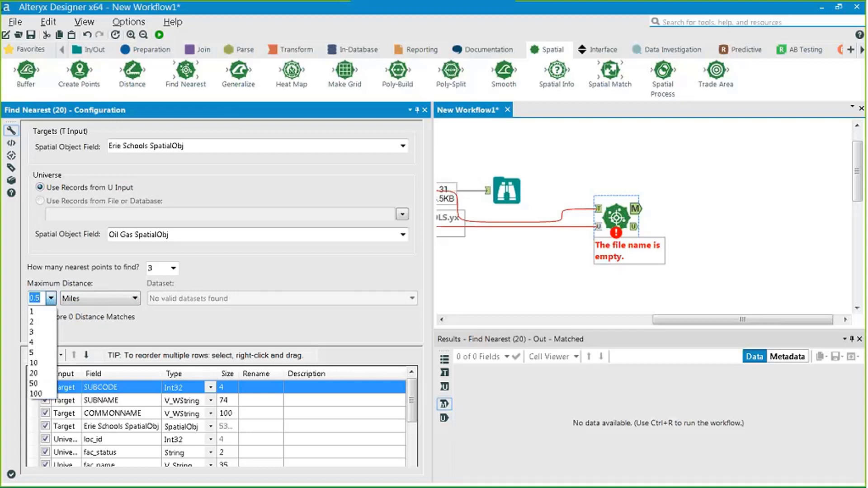
pyautogui.click(40, 299)
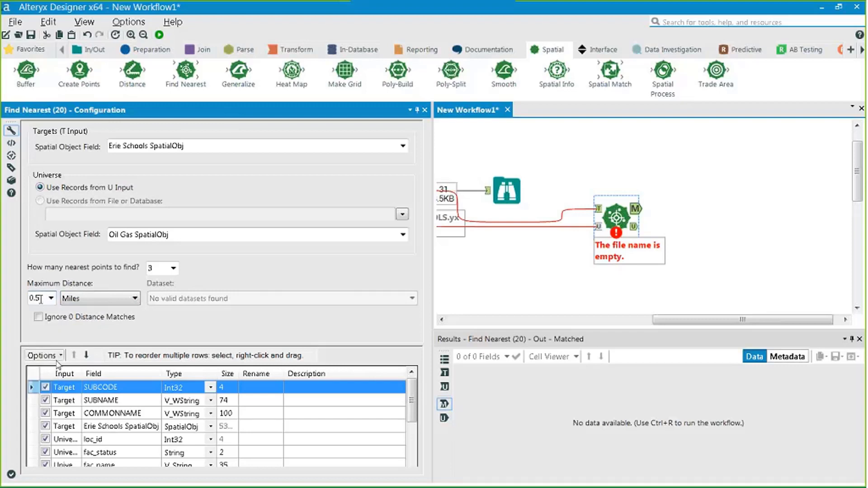
pyautogui.click(134, 299)
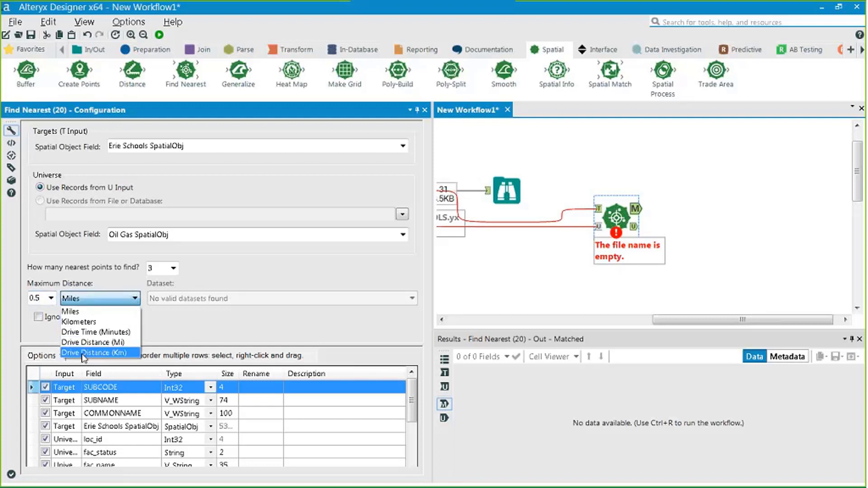
# Step: Choose Miles as the maximum distance unit and exclude the Direction field from the Find Nearest output
pyautogui.click(75, 304)
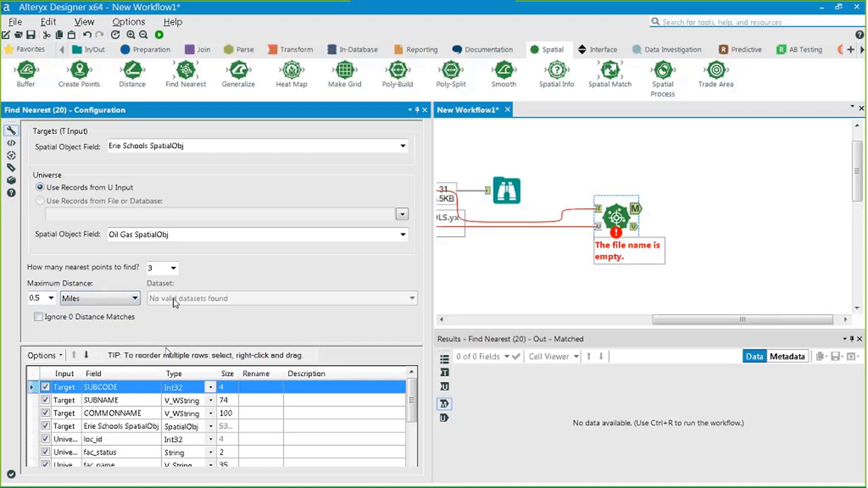
pyautogui.moveTo(167, 347); pyautogui.dragTo(167, 334)
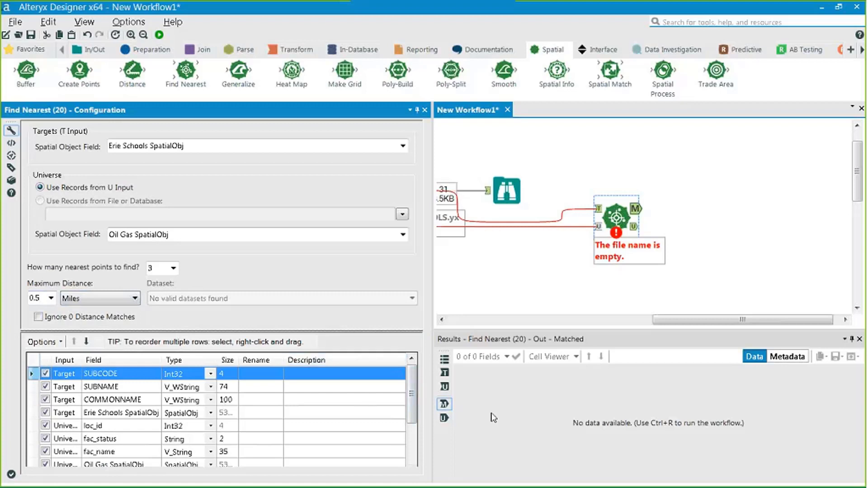
pyautogui.moveTo(408, 392); pyautogui.dragTo(405, 426)
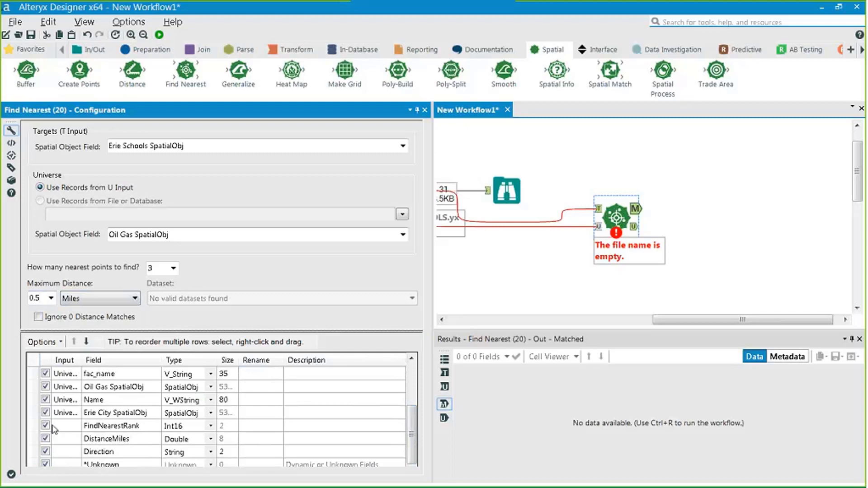
pyautogui.click(135, 430)
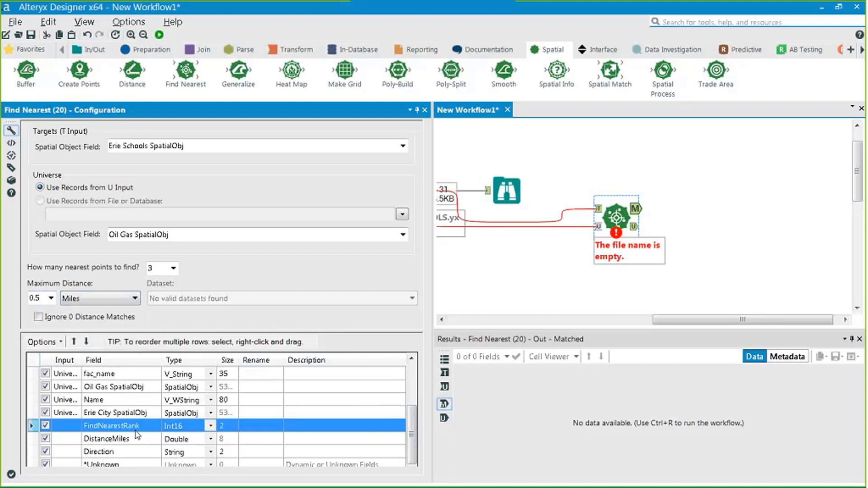
pyautogui.click(126, 440)
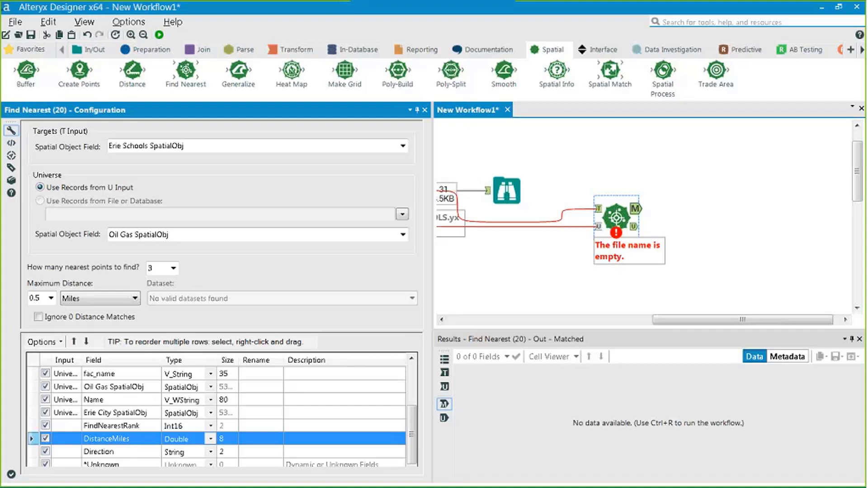
pyautogui.click(45, 451)
pyautogui.click(45, 451)
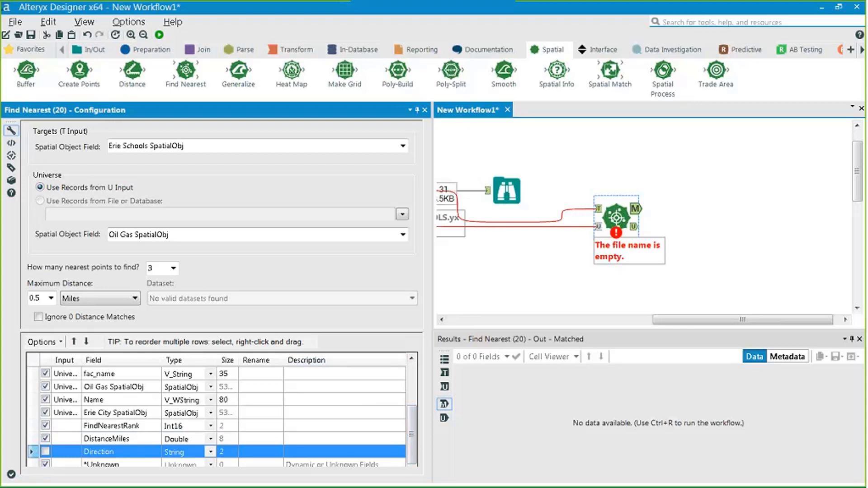
# Step: Add Browse tools to both the matched and unmatched outputs of Find Nearest and run the workflow
pyautogui.moveTo(678, 320); pyautogui.dragTo(684, 320)
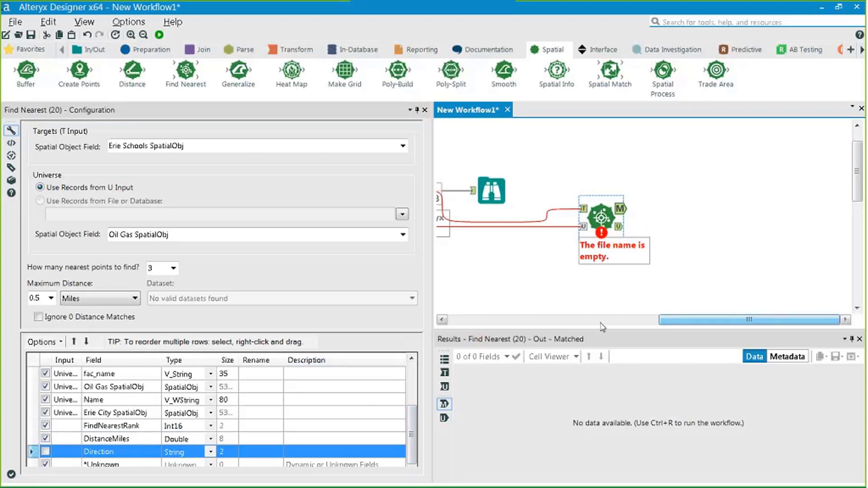
pyautogui.rightClick(601, 220)
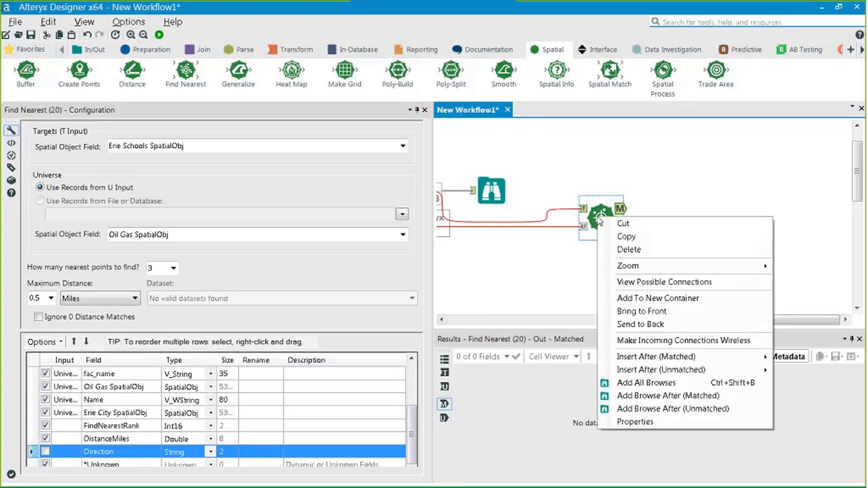
pyautogui.click(646, 382)
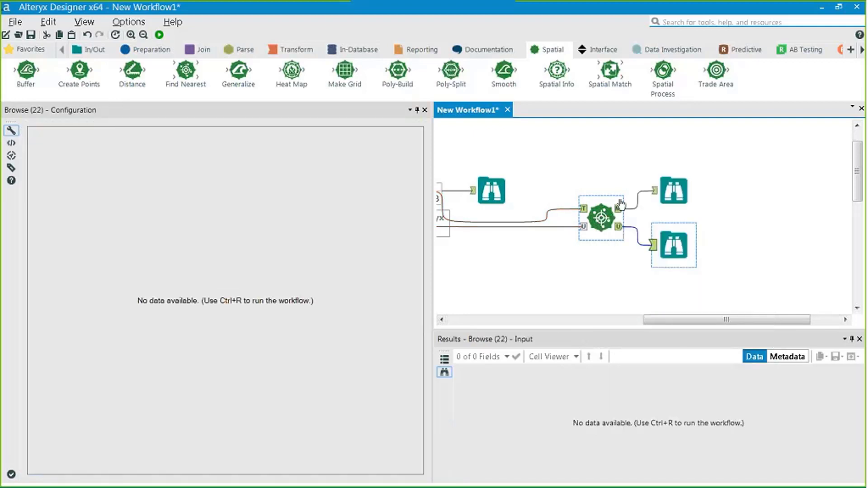
pyautogui.click(159, 36)
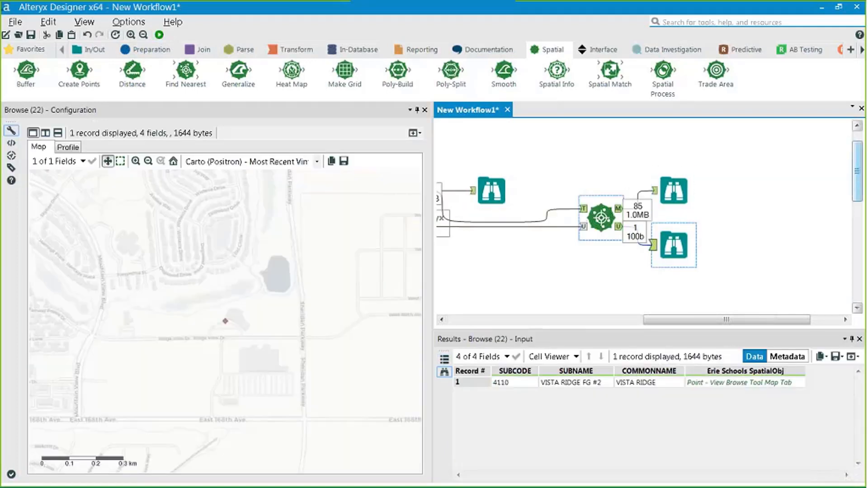
# Step: Examine the Find Nearest matched output, comparing FindNearestRank and DistanceMiles across the three EAST ADD records
pyautogui.click(615, 215)
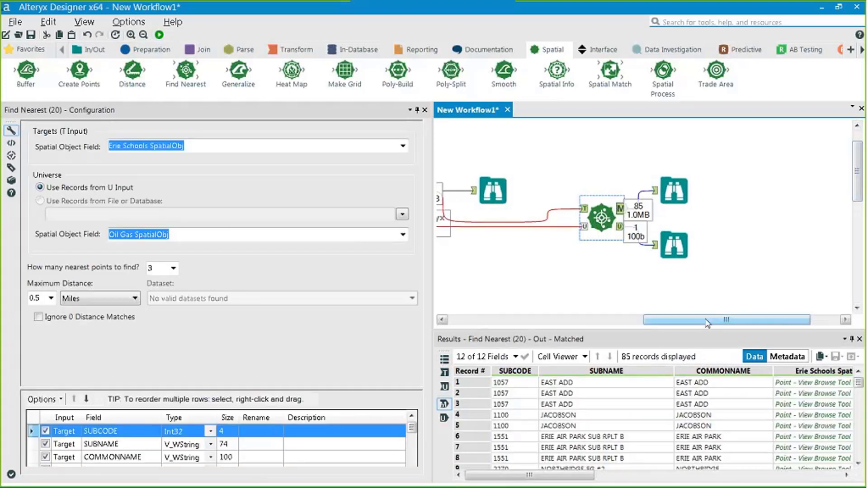
pyautogui.moveTo(708, 323); pyautogui.dragTo(637, 323)
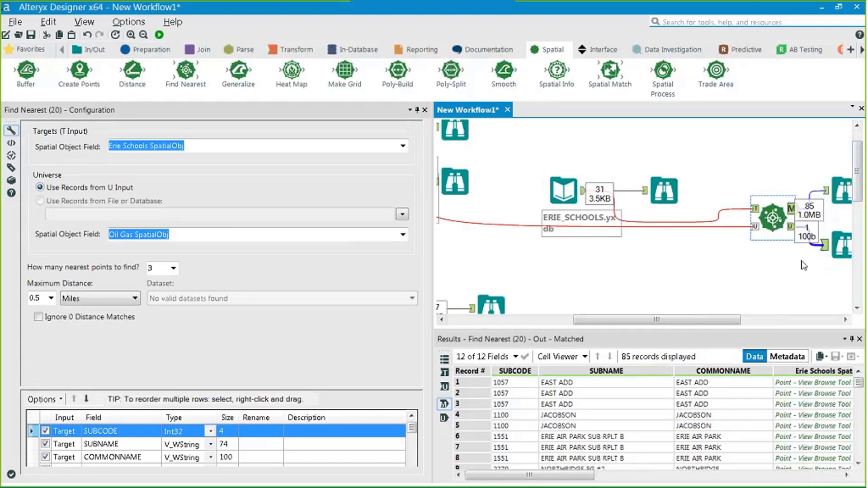
pyautogui.moveTo(718, 320); pyautogui.dragTo(767, 320)
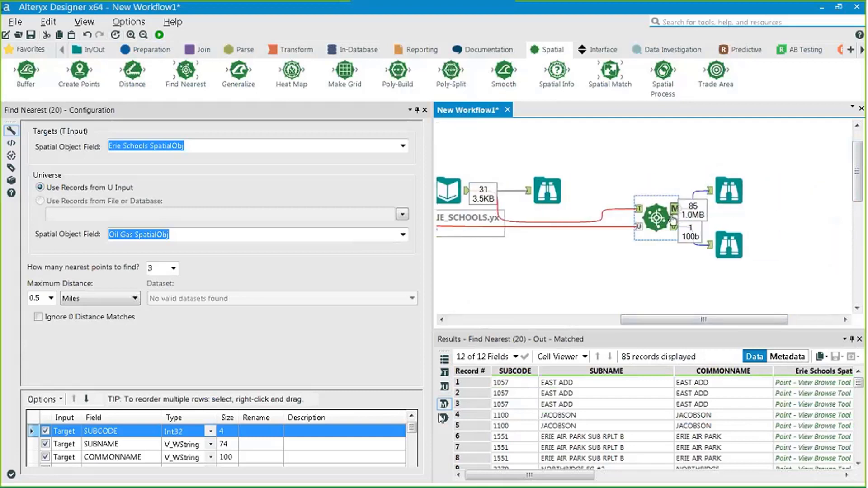
pyautogui.moveTo(473, 382); pyautogui.dragTo(474, 415)
pyautogui.moveTo(571, 476); pyautogui.dragTo(819, 467)
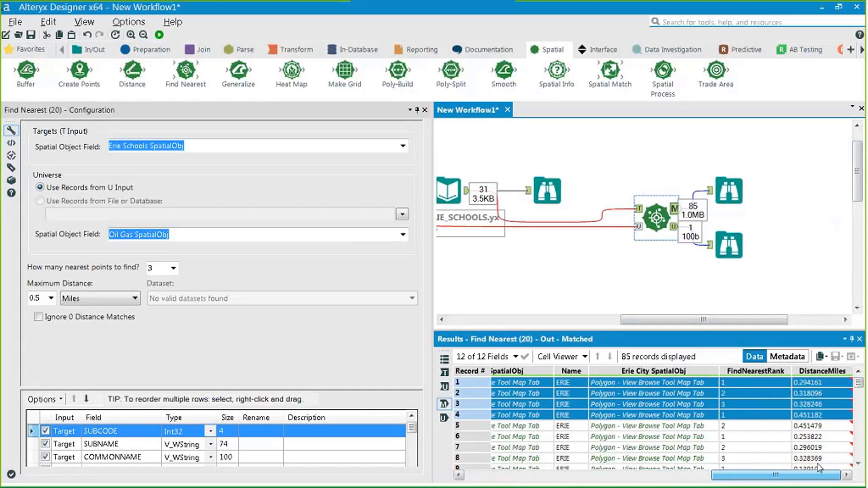
pyautogui.click(731, 382)
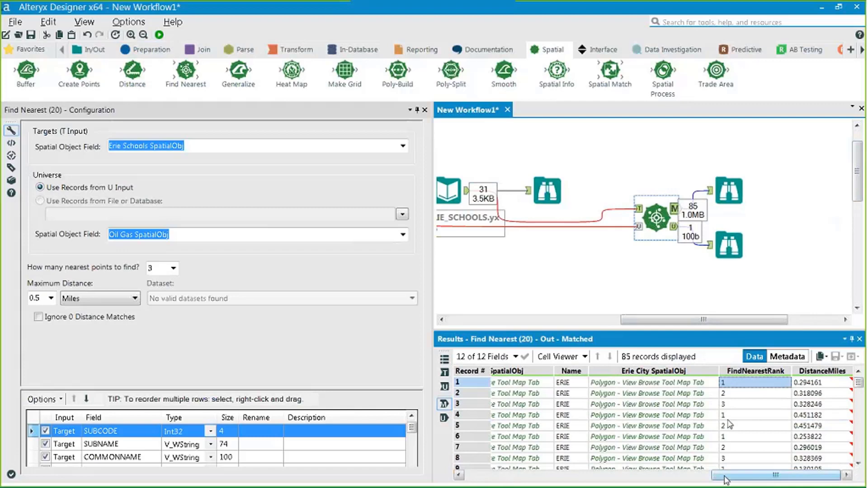
pyautogui.moveTo(725, 478); pyautogui.dragTo(477, 478)
pyautogui.moveTo(470, 383); pyautogui.dragTo(470, 401)
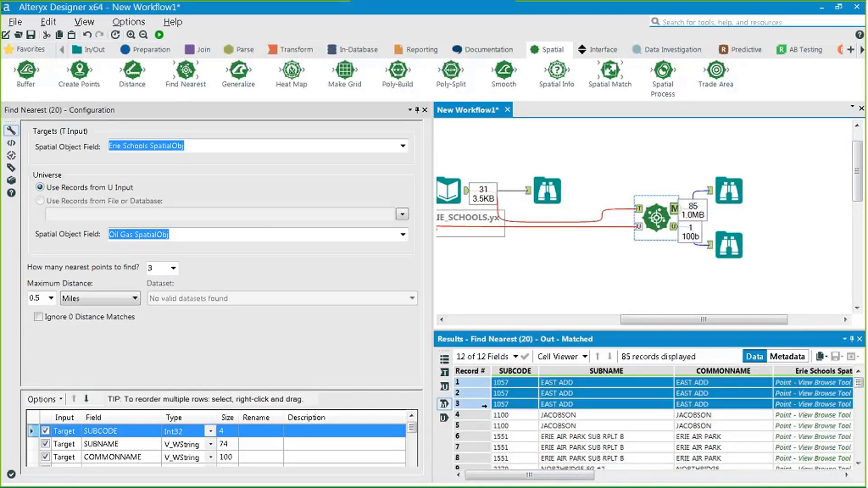
pyautogui.moveTo(480, 474); pyautogui.dragTo(782, 448)
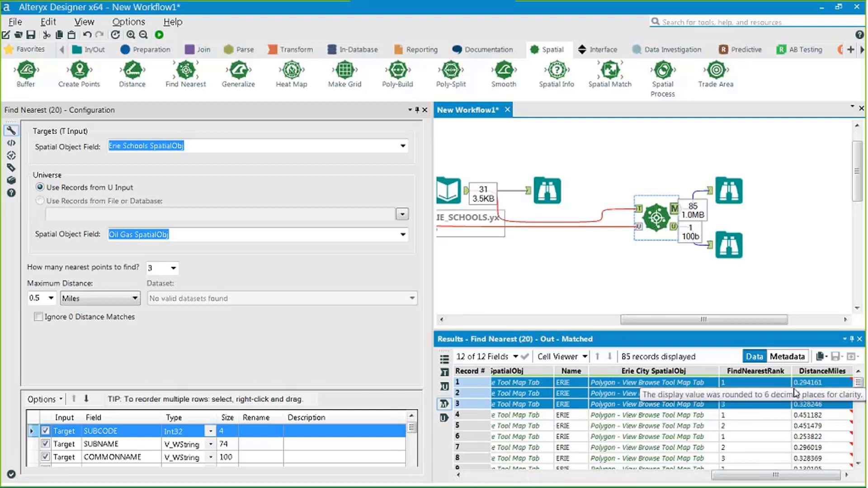
pyautogui.click(768, 387)
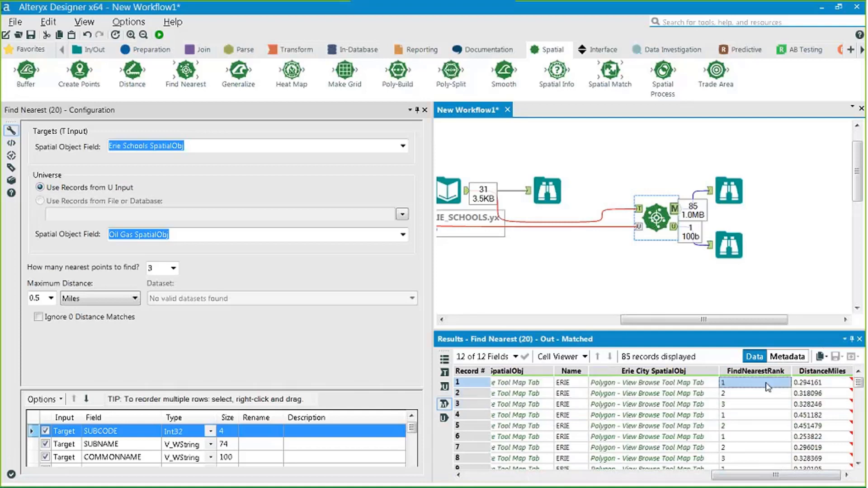
pyautogui.click(825, 393)
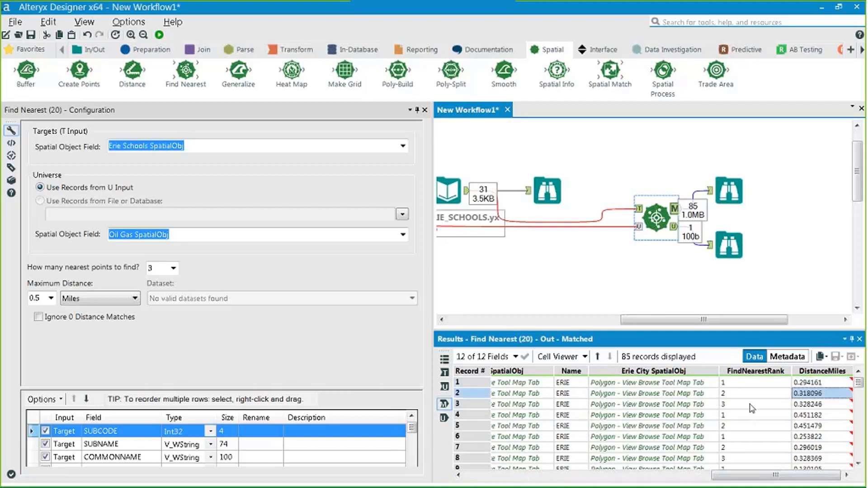
pyautogui.click(808, 404)
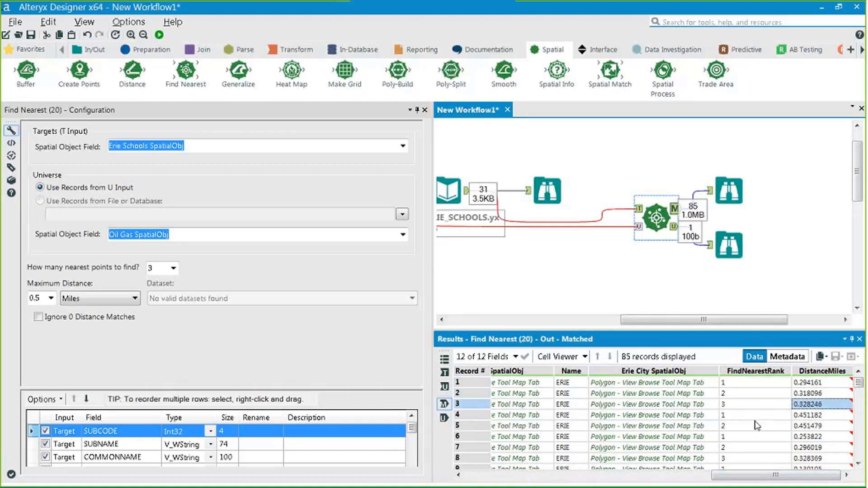
# Step: Compare the nearest ranks and distances of matched records 4 and 5, which share subcode 1100
pyautogui.click(738, 386)
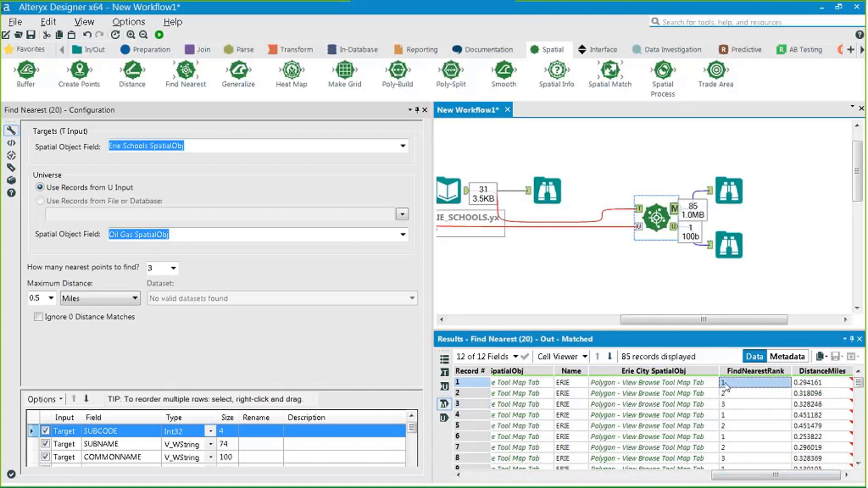
pyautogui.click(737, 428)
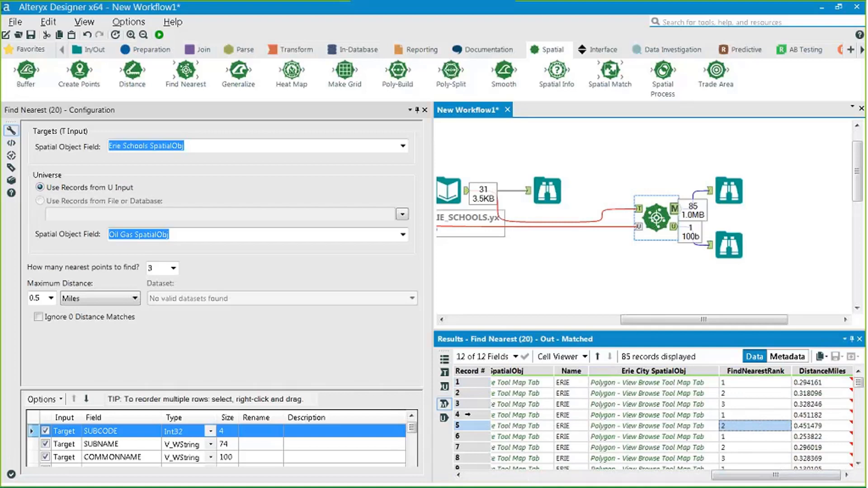
pyautogui.moveTo(467, 415); pyautogui.dragTo(467, 426)
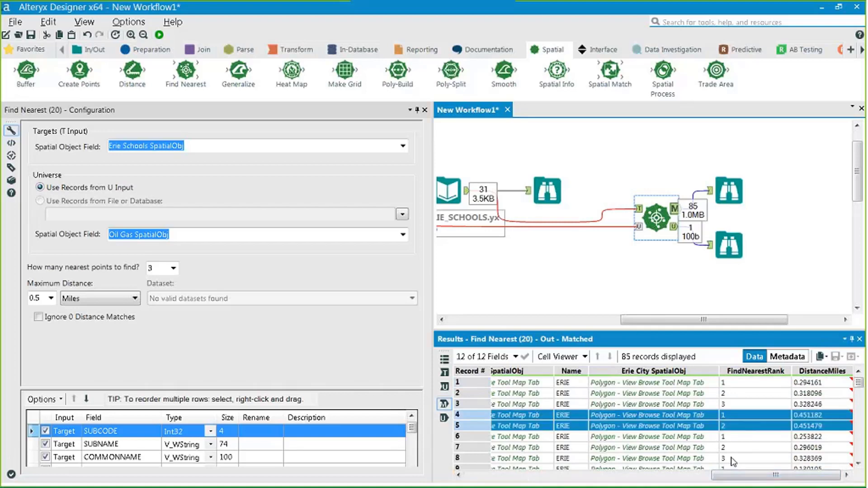
pyautogui.moveTo(735, 475); pyautogui.dragTo(490, 476)
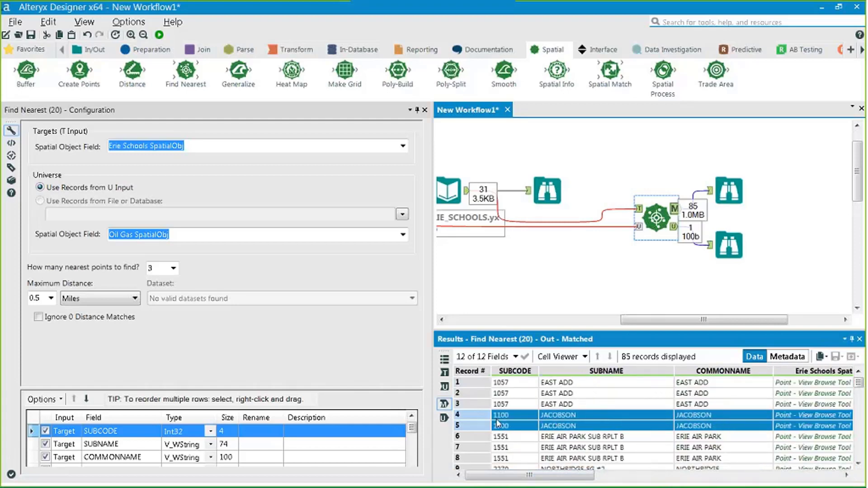
pyautogui.moveTo(512, 475); pyautogui.dragTo(733, 417)
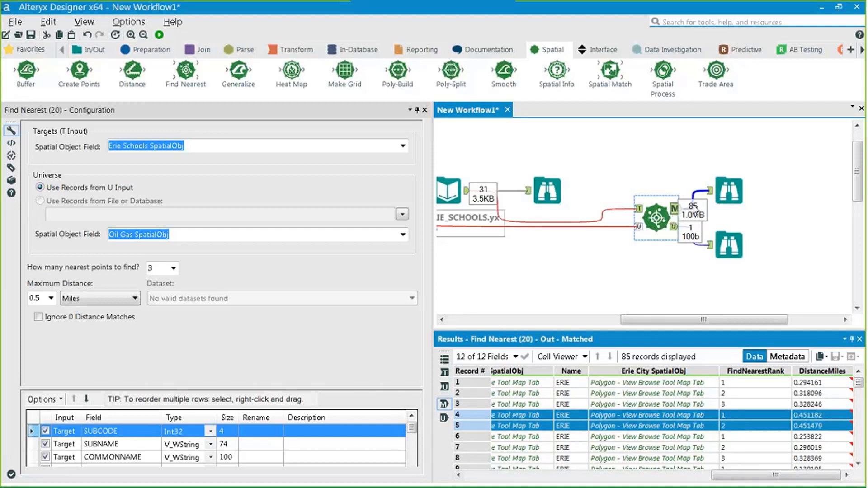
# Step: Inspect the school record in the Find Nearest unmatched output, checking its SUBNAME and SUBCODE
pyautogui.click(675, 228)
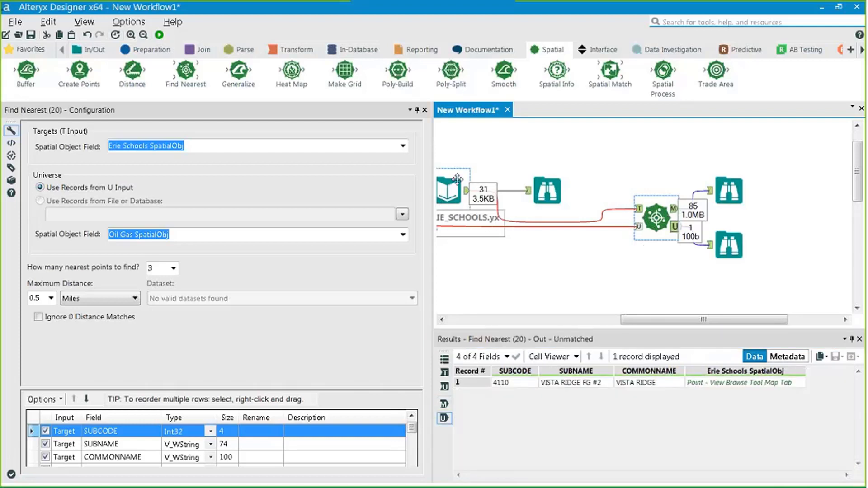
pyautogui.click(558, 384)
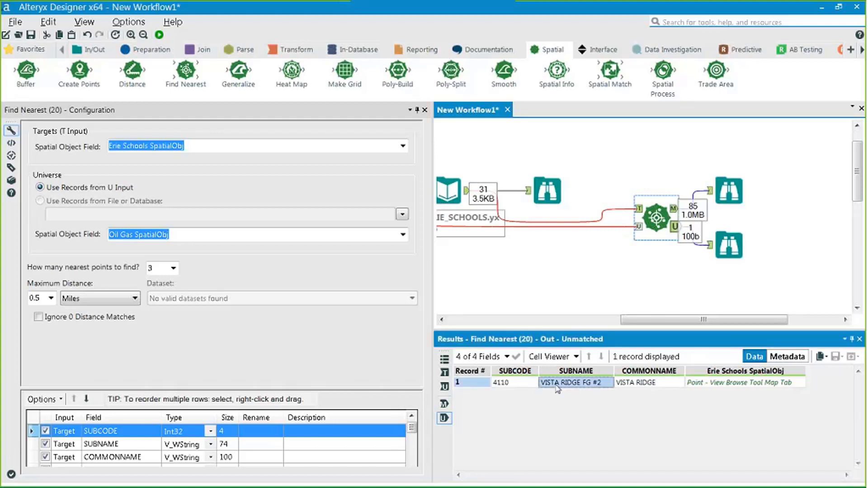
pyautogui.click(506, 385)
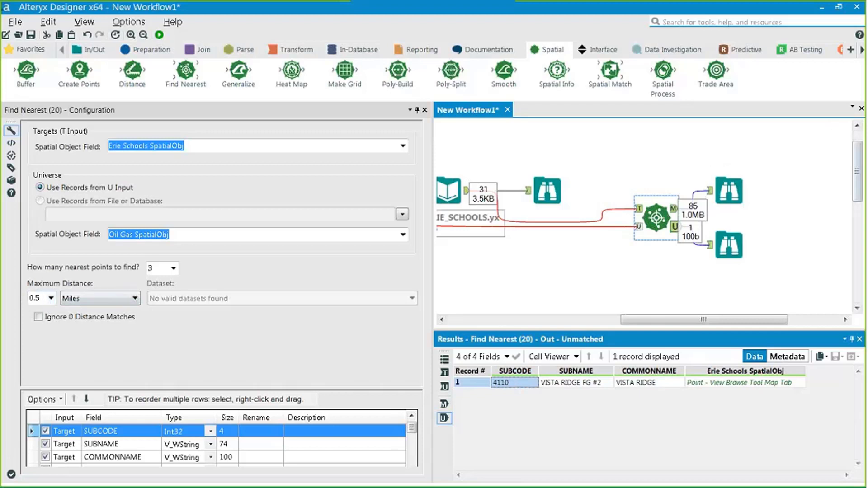
# Step: Place a Distance tool in the empty canvas area below the Find Nearest tool
pyautogui.moveTo(746, 322); pyautogui.dragTo(726, 322)
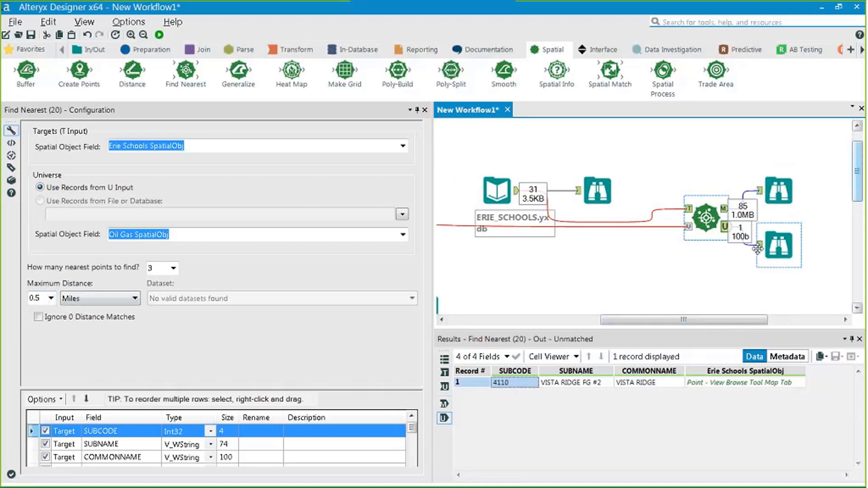
pyautogui.moveTo(637, 320); pyautogui.dragTo(653, 320)
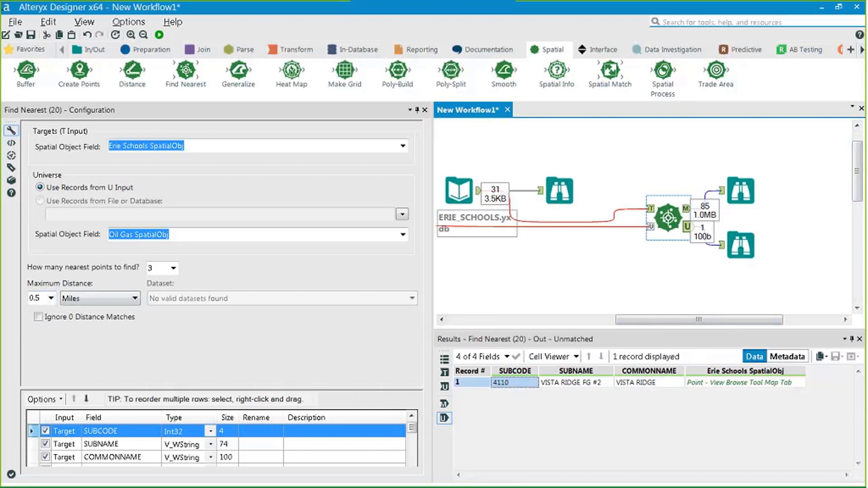
pyautogui.moveTo(857, 170); pyautogui.dragTo(857, 184)
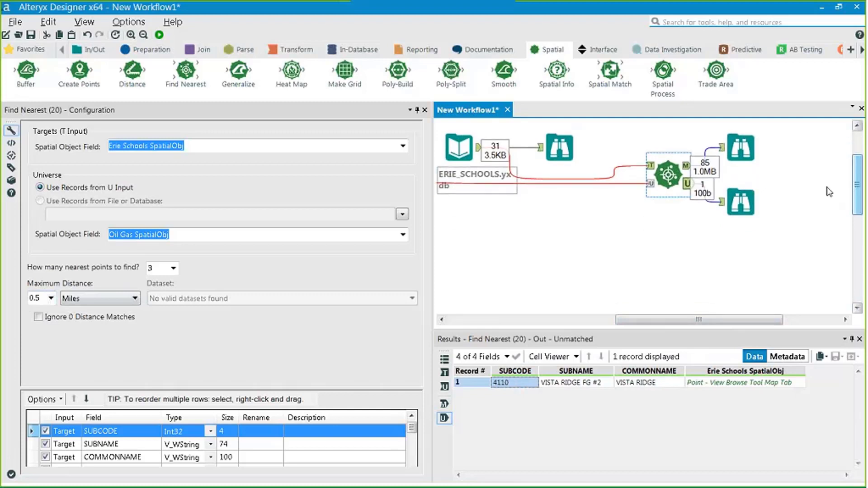
pyautogui.moveTo(132, 72)
pyautogui.mouseDown()
pyautogui.moveTo(404, 194)
pyautogui.moveTo(668, 288)
pyautogui.moveTo(673, 273)
pyautogui.mouseUp()
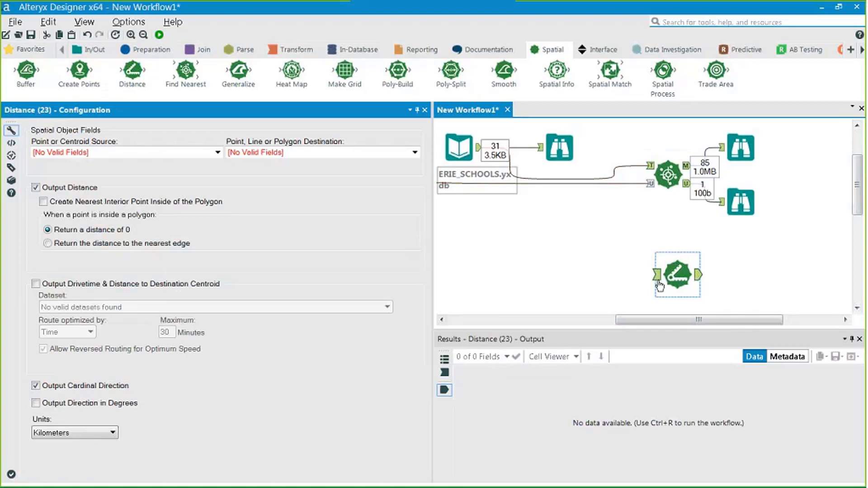
# Step: Add an Append Fields tool feeding the Distance tool and connect the ERIE_SCHOOLS input to its T anchor
pyautogui.click(203, 50)
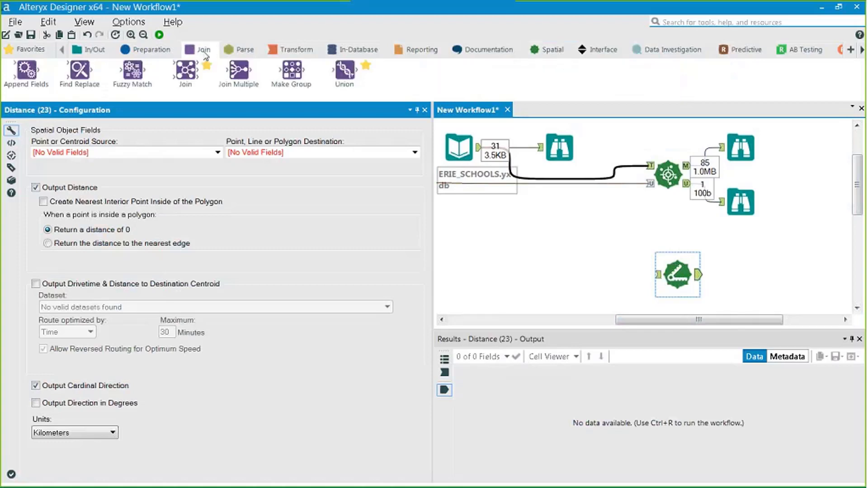
pyautogui.moveTo(26, 70); pyautogui.dragTo(584, 263)
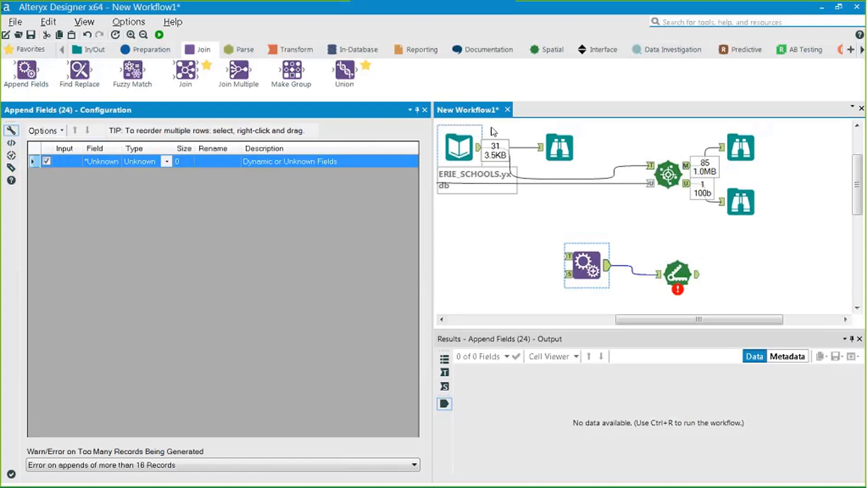
pyautogui.moveTo(479, 154); pyautogui.dragTo(565, 256)
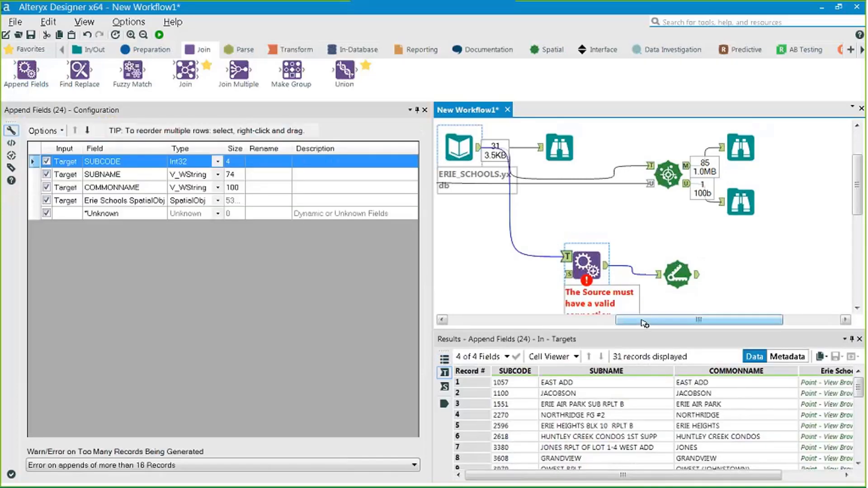
# Step: Add a Filter tool to the output of the Select tool that follows the Intersection tool
pyautogui.moveTo(644, 323); pyautogui.dragTo(569, 323)
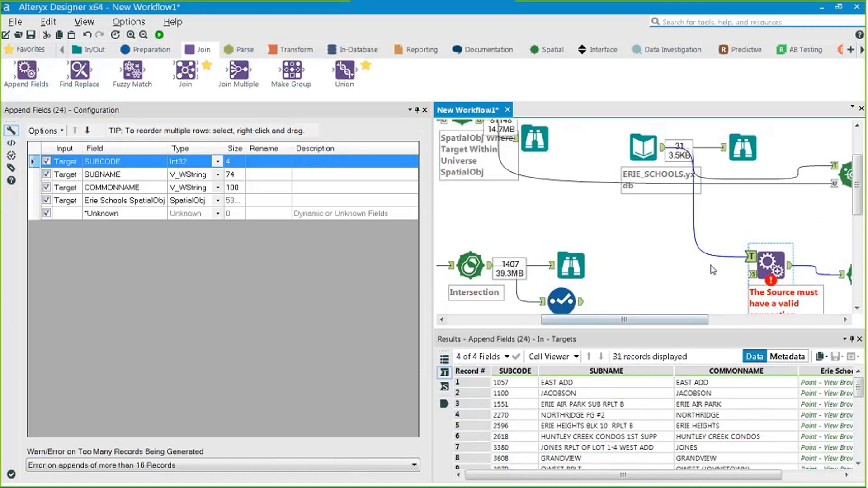
pyautogui.moveTo(857, 194); pyautogui.dragTo(857, 213)
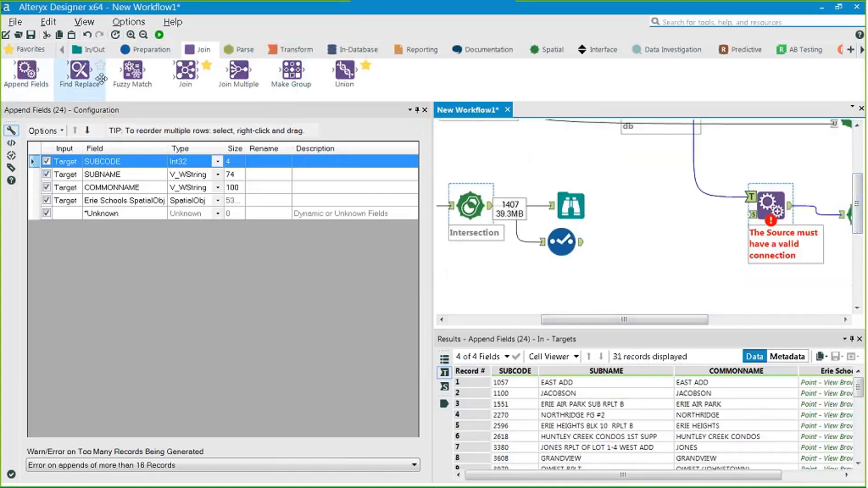
pyautogui.click(145, 50)
pyautogui.moveTo(197, 68); pyautogui.dragTo(644, 245)
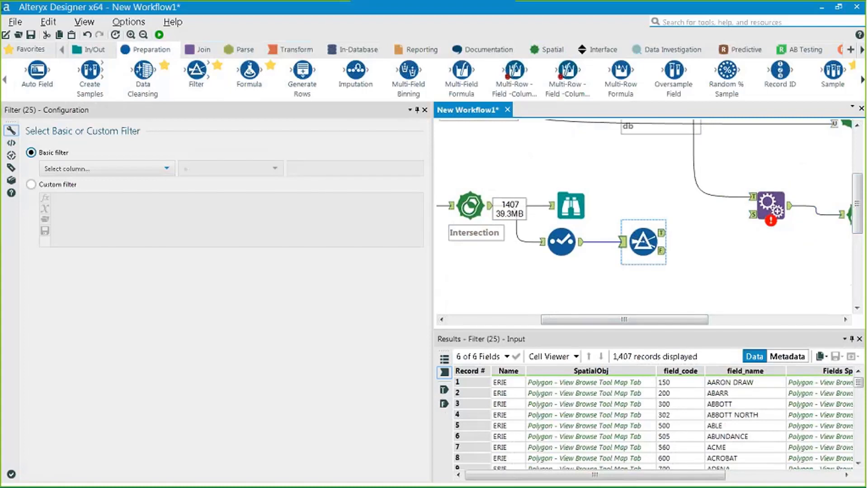
# Step: Try to choose Gas Oil Field Inersection as the column for the basic filter
pyautogui.click(162, 172)
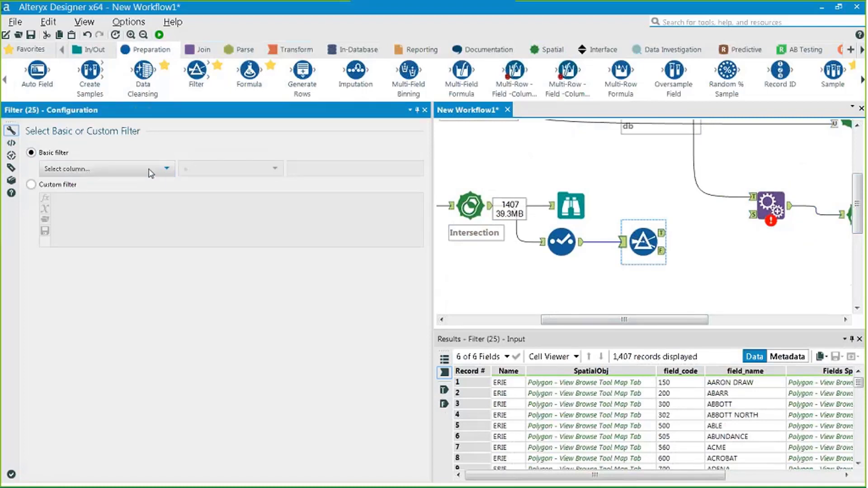
pyautogui.click(151, 172)
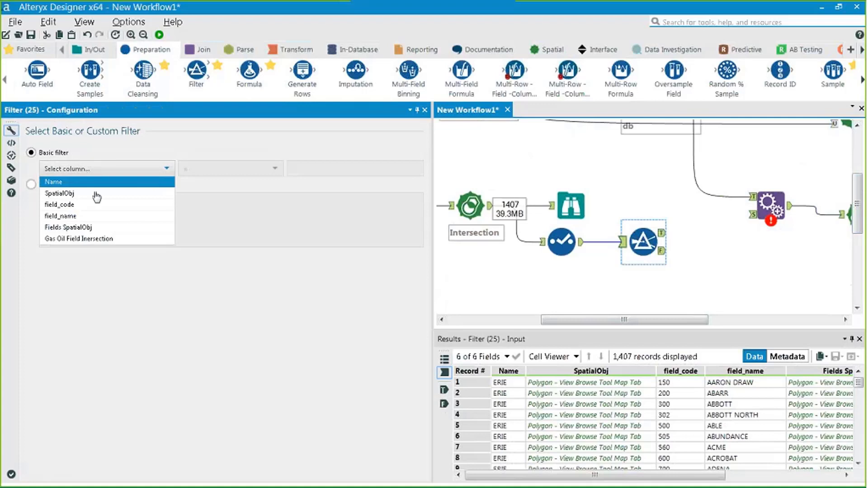
pyautogui.click(81, 239)
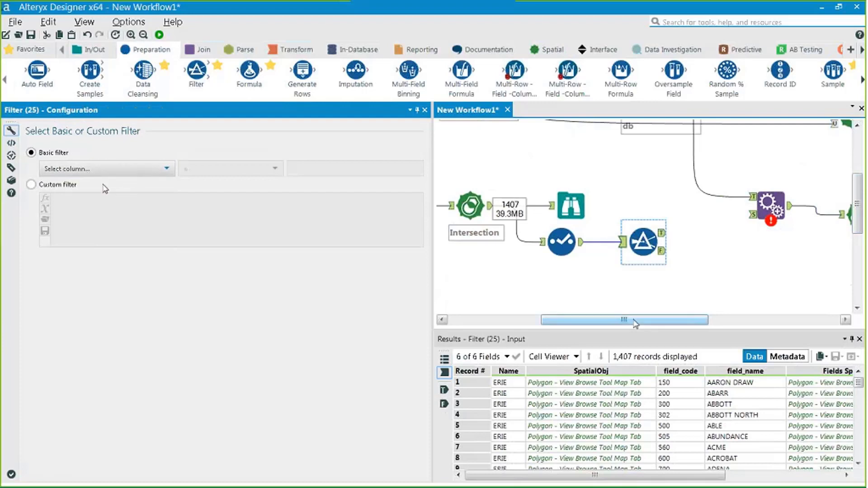
# Step: Switch the filter to a custom expression and insert the IsNull test function, negated with a leading "!"
pyautogui.moveTo(635, 323); pyautogui.dragTo(676, 322)
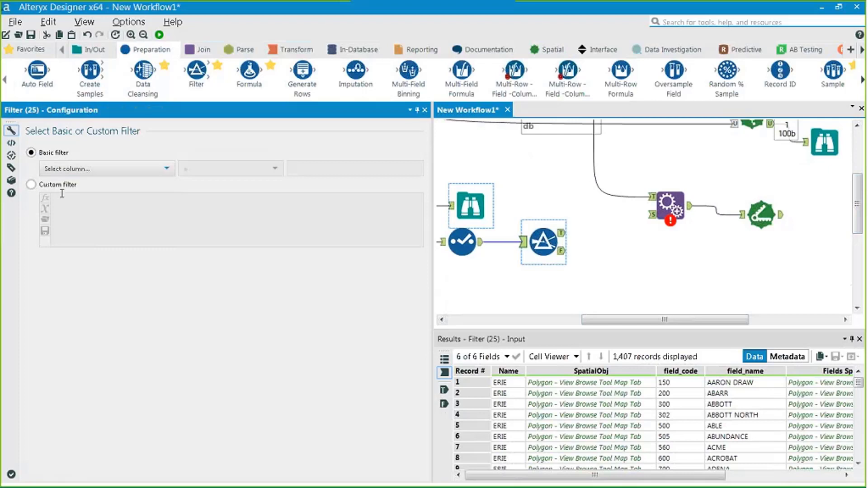
pyautogui.click(31, 184)
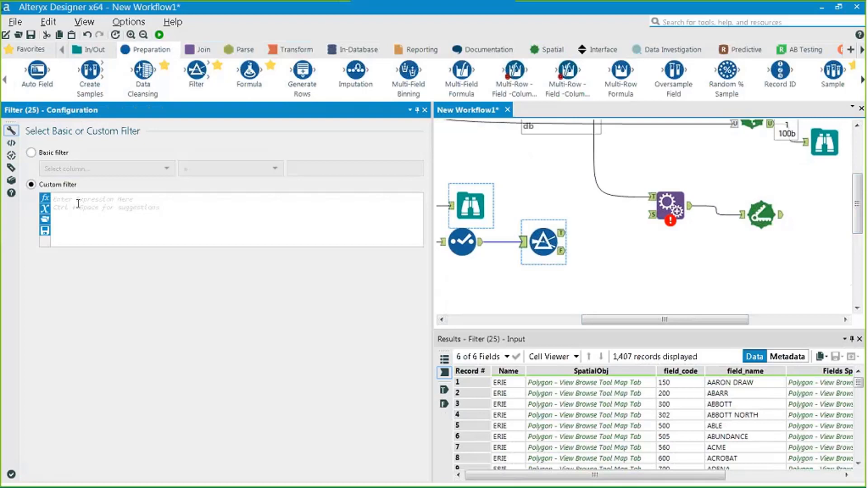
pyautogui.click(45, 212)
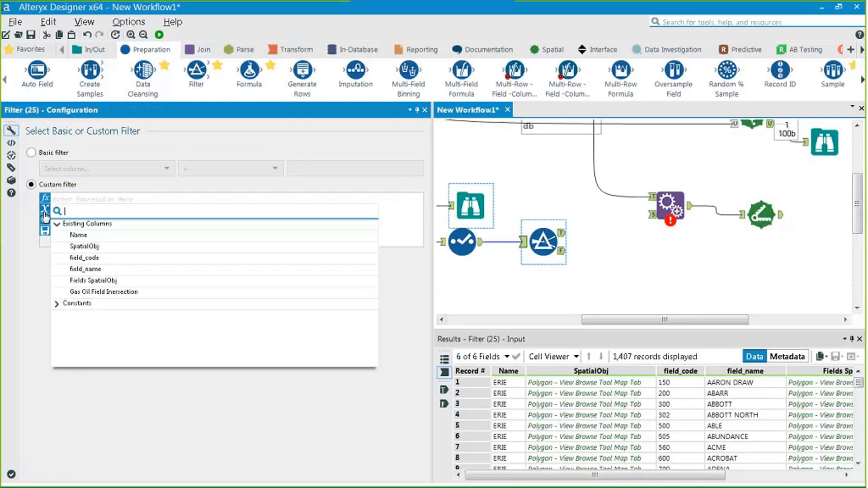
pyautogui.click(45, 198)
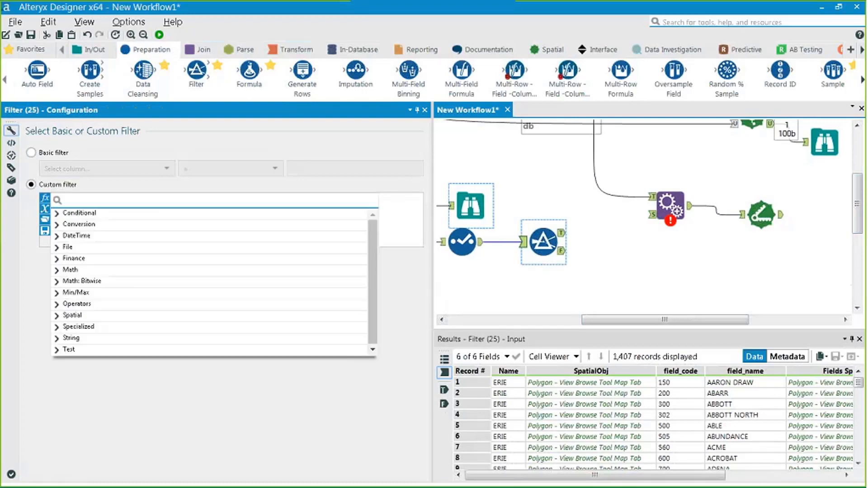
pyautogui.click(56, 349)
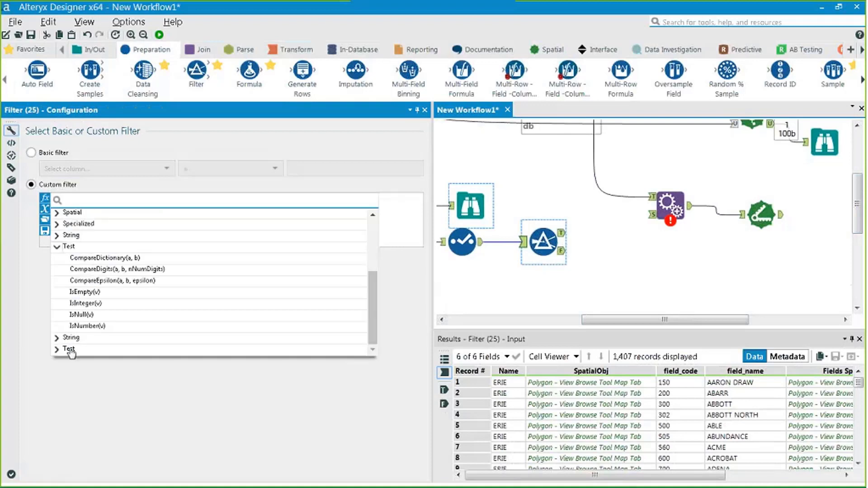
pyautogui.click(81, 314)
pyautogui.click(56, 200)
pyautogui.write('!IsNull(v')
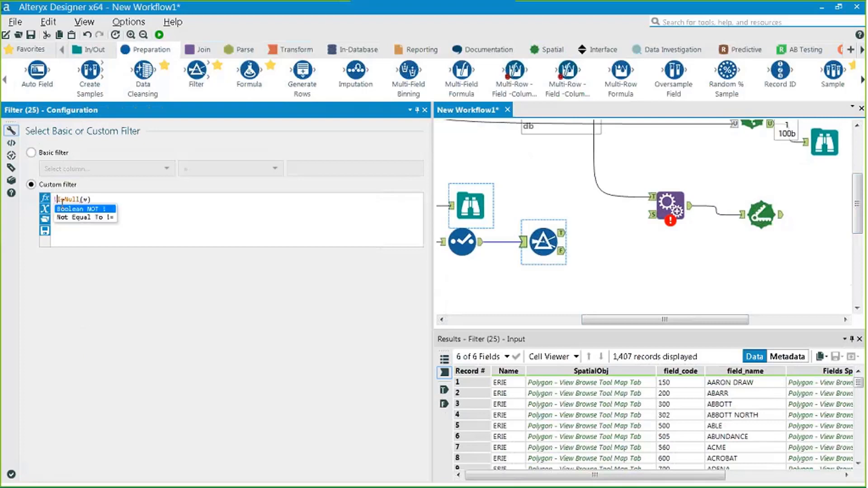
# Step: Complete the filter expression as !IsNull([Gas Oil Field Inersection]), replacing the function's placeholder with the column and adding the closing parenthesis
pyautogui.click(100, 205)
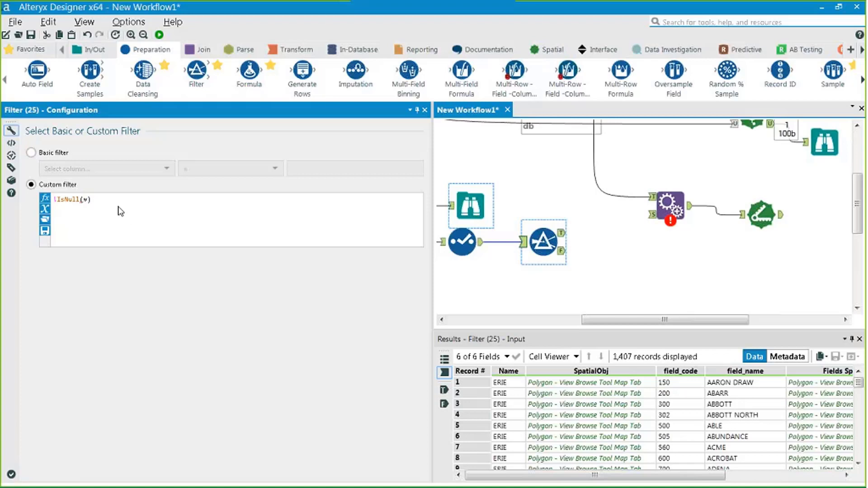
pyautogui.press('BackSpace')
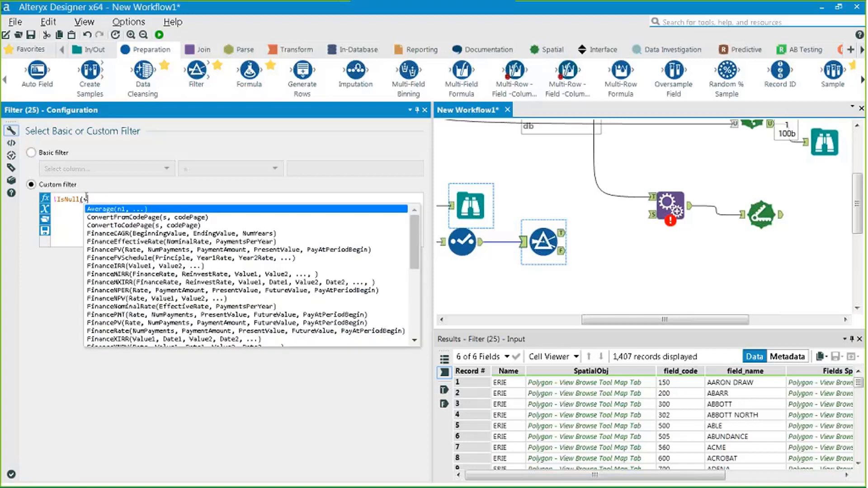
pyautogui.press('BackSpace')
pyautogui.write('[')
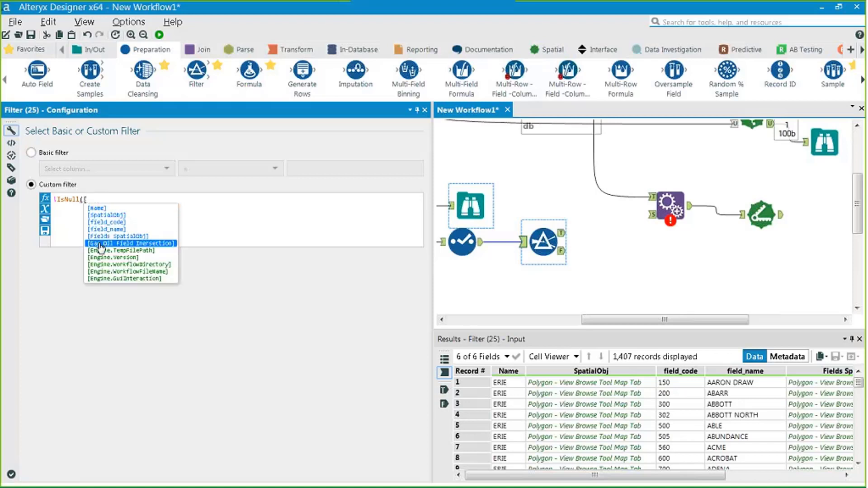
pyautogui.doubleClick(104, 244)
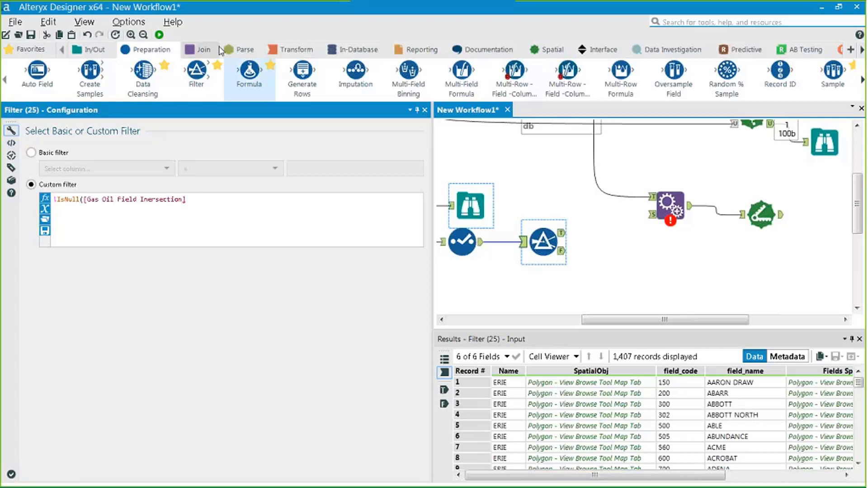
pyautogui.click(650, 267)
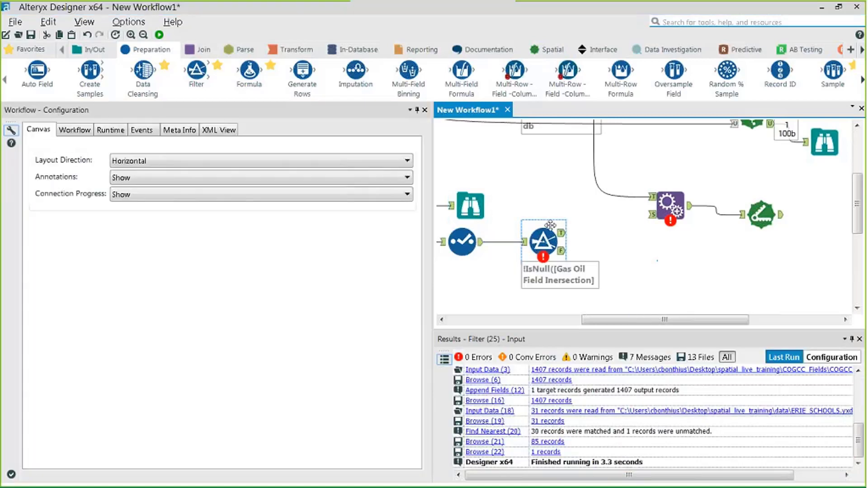
pyautogui.click(544, 246)
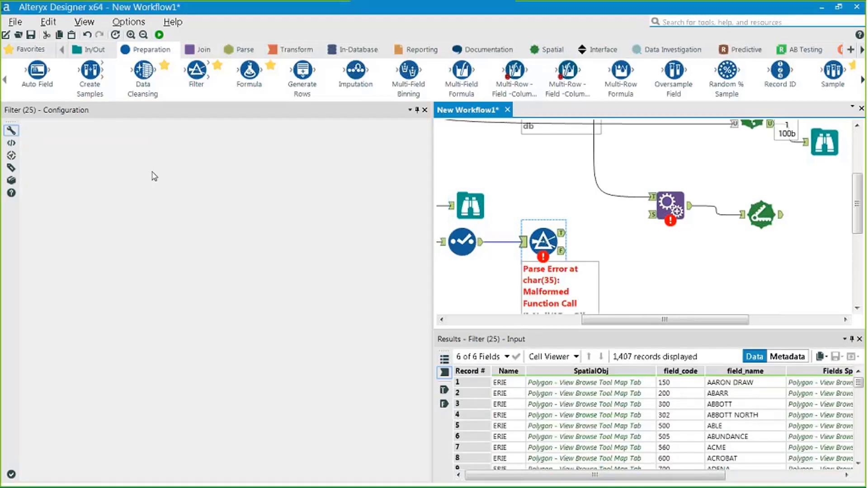
pyautogui.click(200, 204)
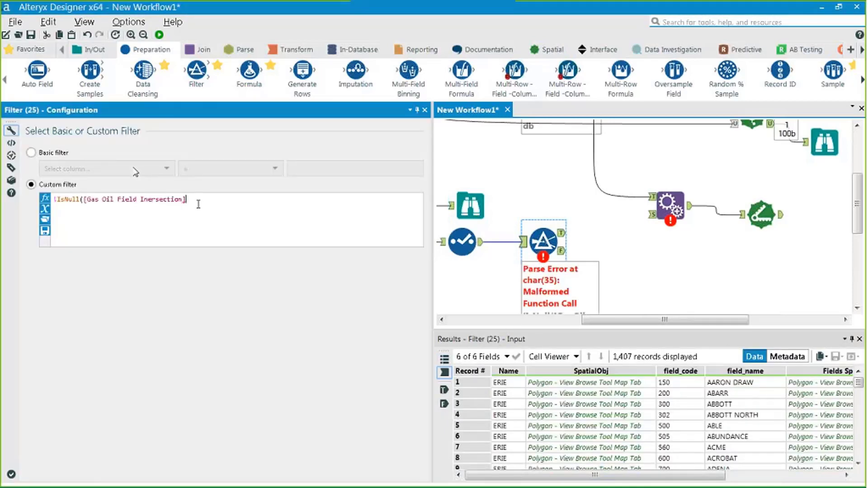
pyautogui.write(')')
# Step: Connect the Filter's True output to the Append Fields S anchor, and run the workflow with the Distance tool disconnected
pyautogui.moveTo(561, 233); pyautogui.dragTo(663, 220)
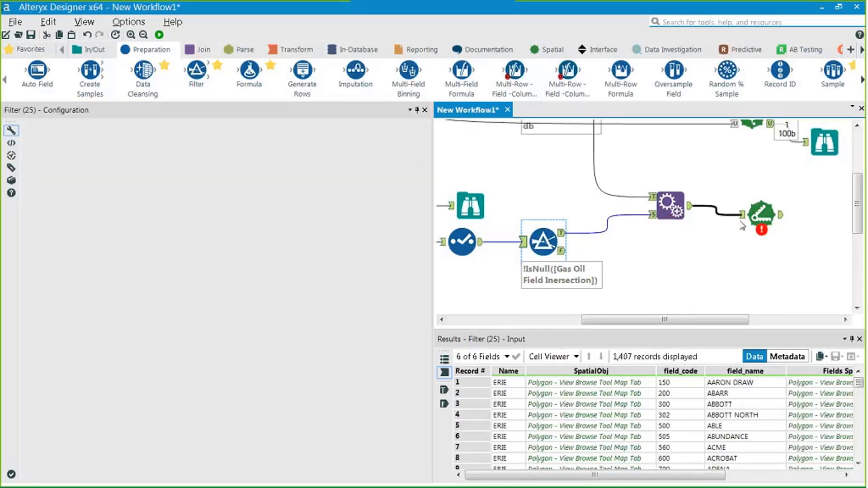
pyautogui.click(742, 226)
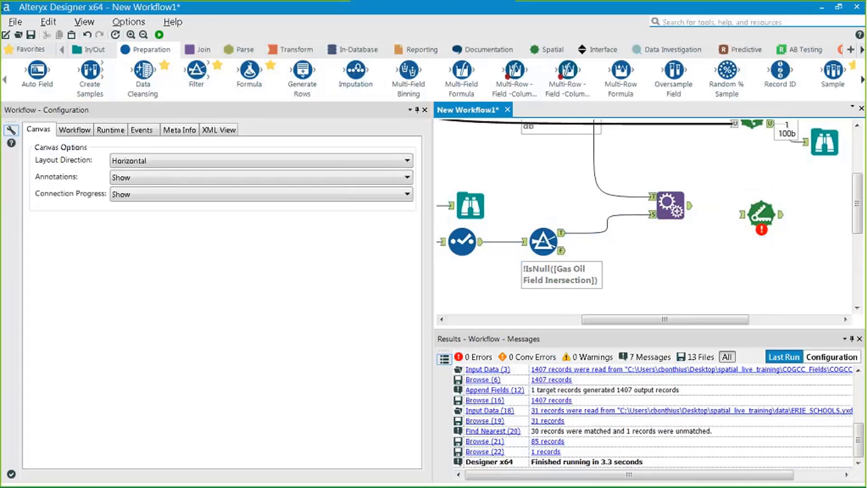
pyautogui.click(159, 34)
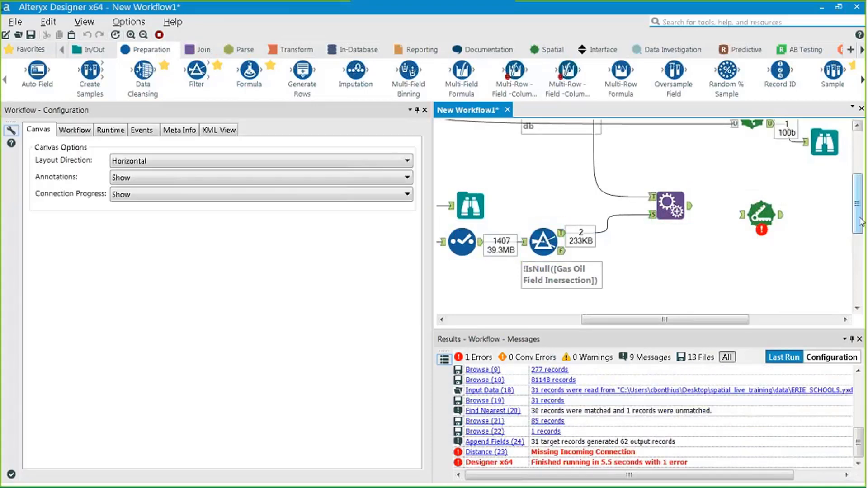
# Step: Inspect the Append Fields output records, from the school columns across to the spatial object, field_code and field_name columns
pyautogui.scroll(2, 852, 244)
pyautogui.click(689, 278)
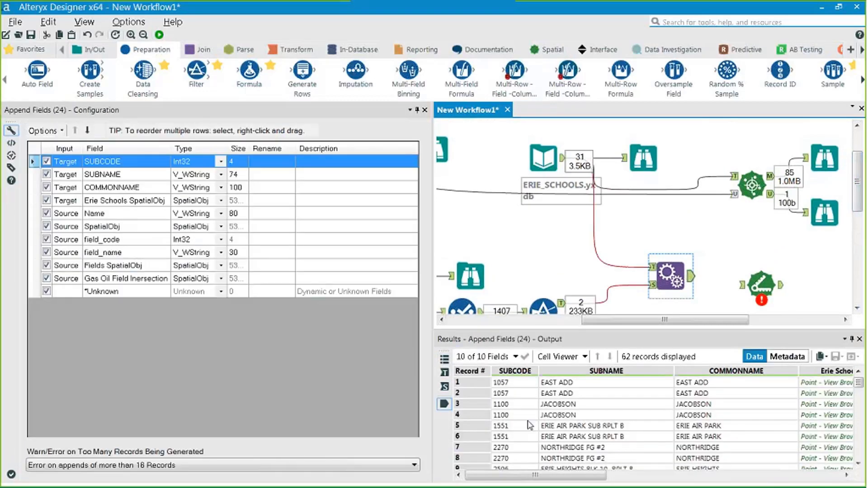
pyautogui.click(525, 477)
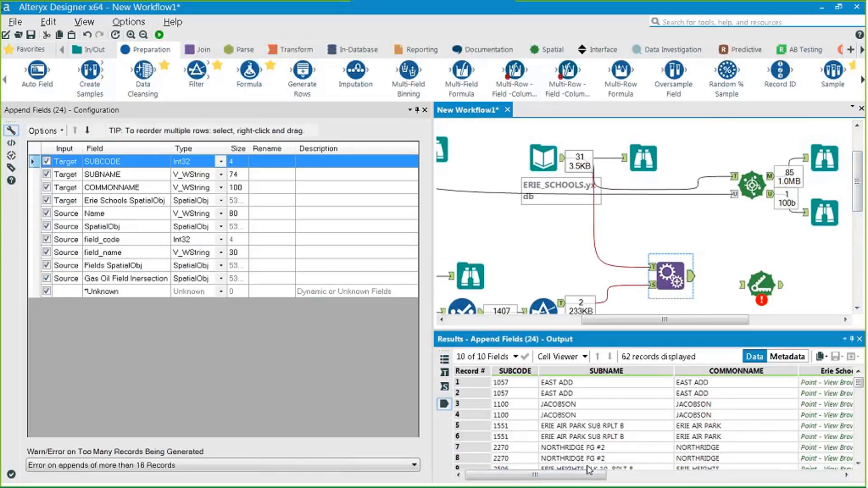
pyautogui.moveTo(526, 476); pyautogui.dragTo(648, 476)
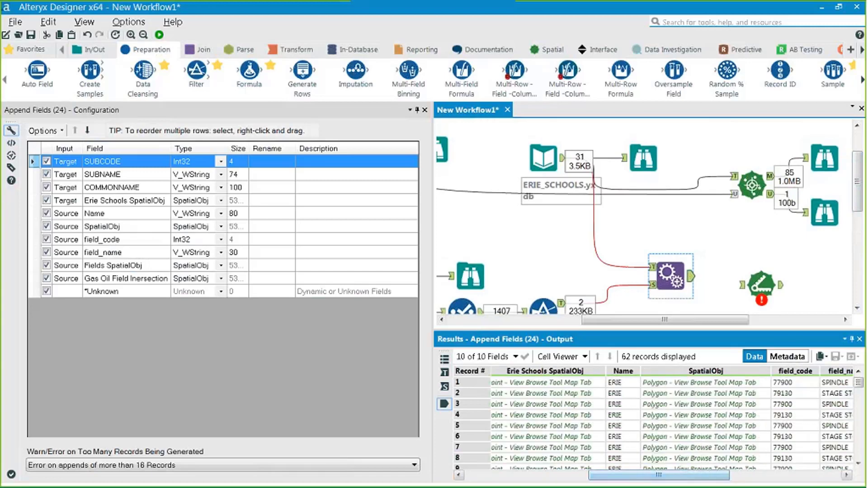
pyautogui.click(709, 385)
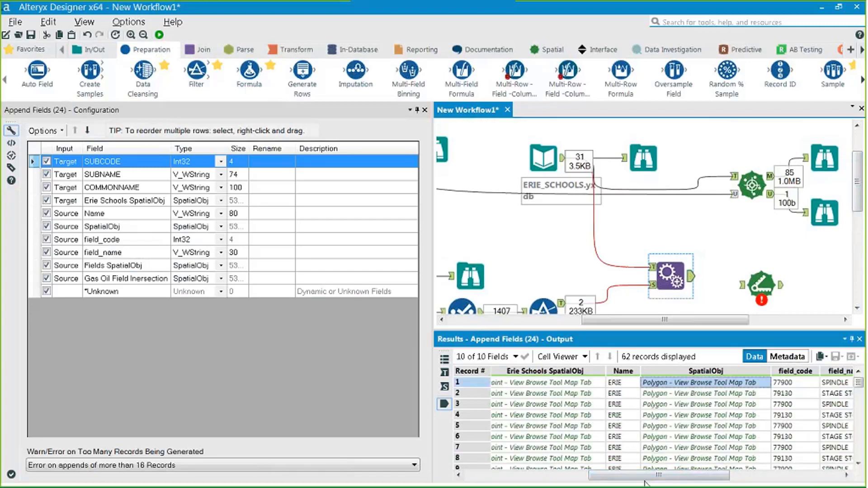
pyautogui.moveTo(646, 475); pyautogui.dragTo(691, 475)
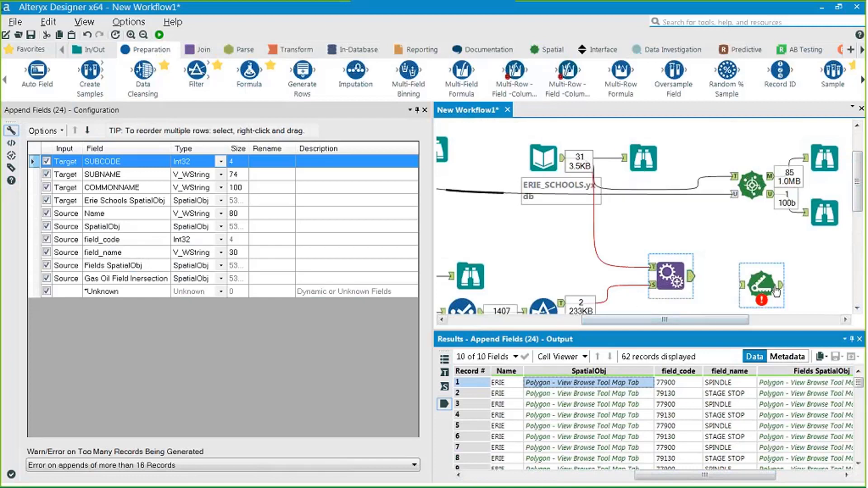
# Step: Reconnect the Distance tool to Append Fields, using Erie Schools SpatialObj as the source and Gas Oil Field Inersection as the destination
pyautogui.moveTo(772, 296); pyautogui.dragTo(754, 292)
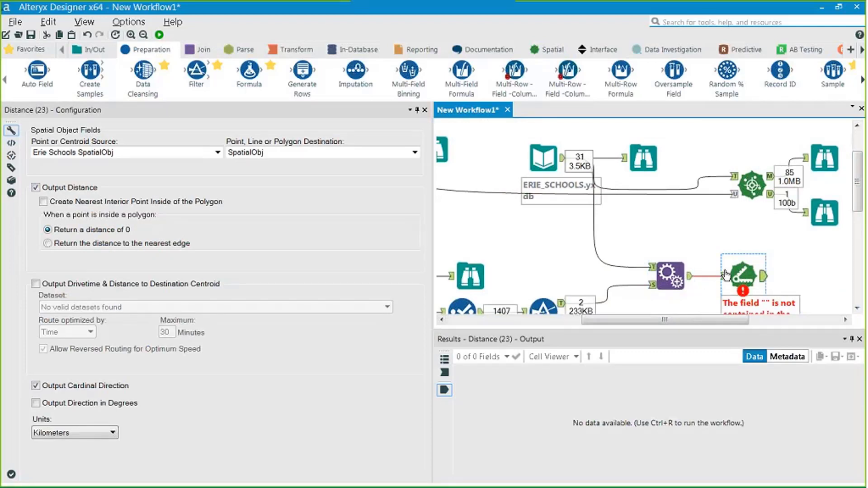
pyautogui.click(216, 153)
pyautogui.click(68, 164)
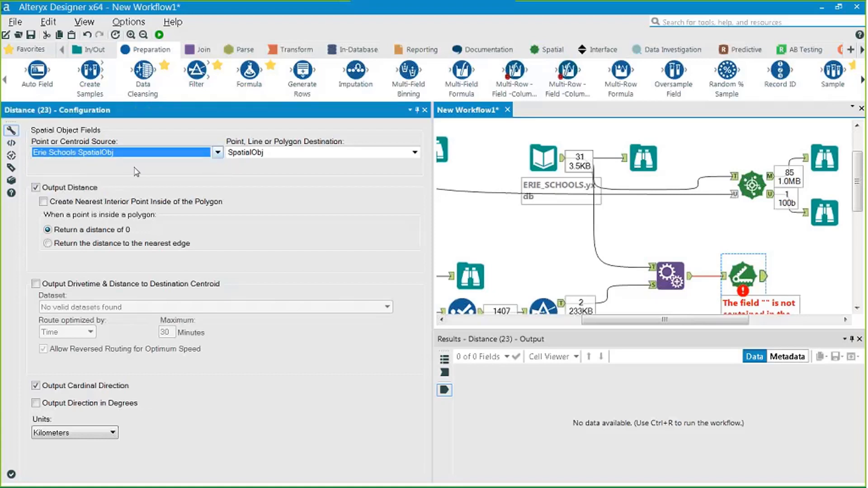
pyautogui.click(217, 152)
pyautogui.click(69, 163)
pyautogui.click(414, 152)
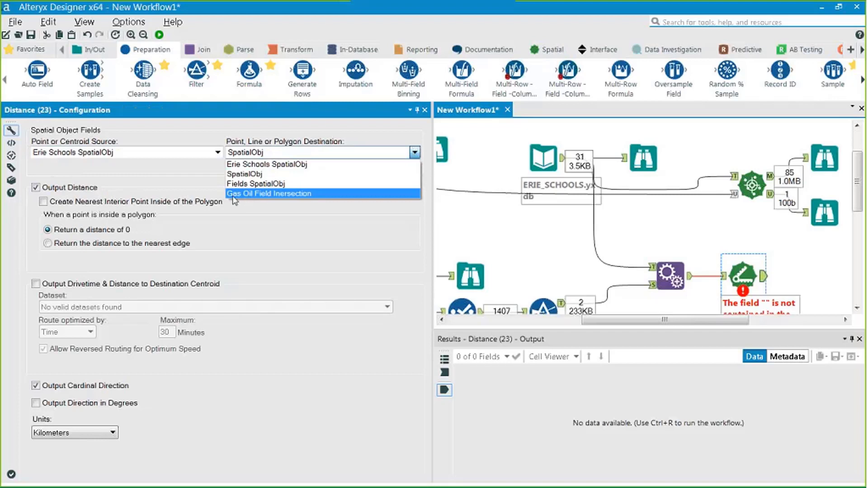
pyautogui.click(292, 194)
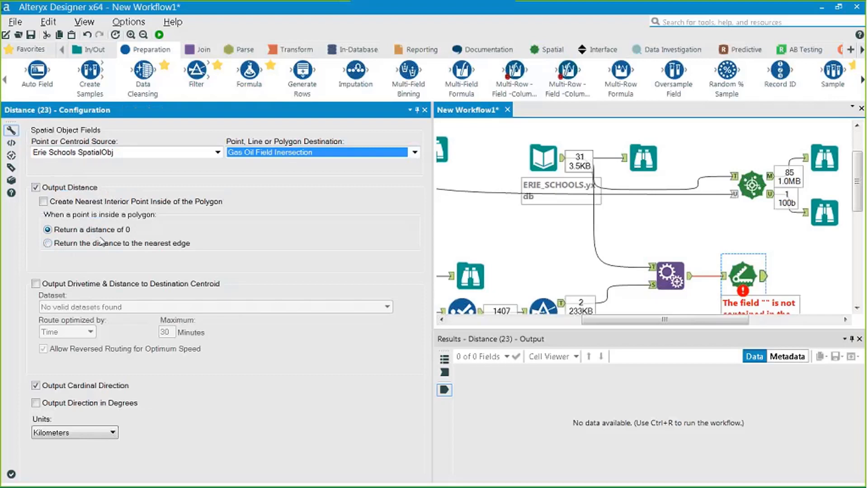
# Step: Make the Distance tool return the distance to the nearest edge for points inside a polygon, in miles
pyautogui.click(48, 243)
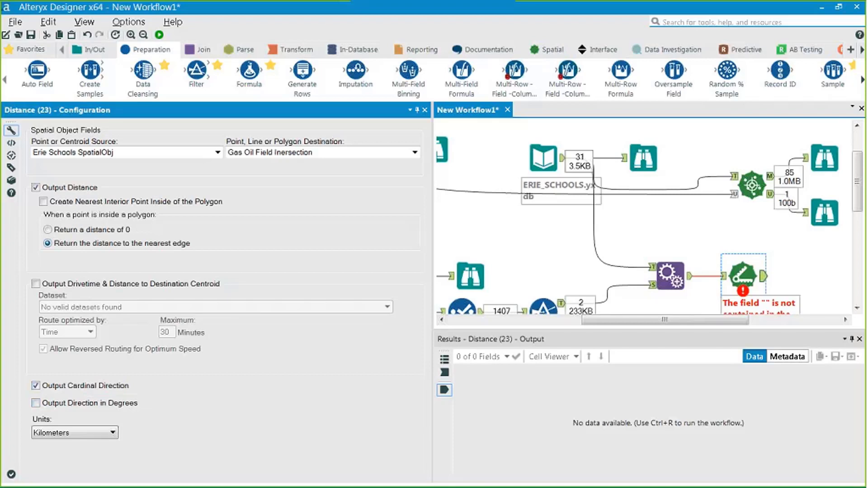
pyautogui.click(59, 433)
pyautogui.click(58, 445)
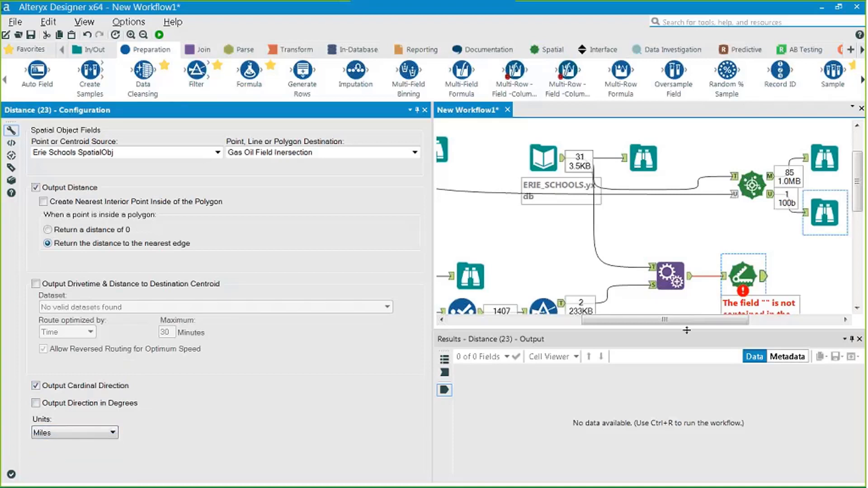
# Step: Add a Browse tool to the output of the Distance tool
pyautogui.moveTo(657, 317); pyautogui.dragTo(745, 317)
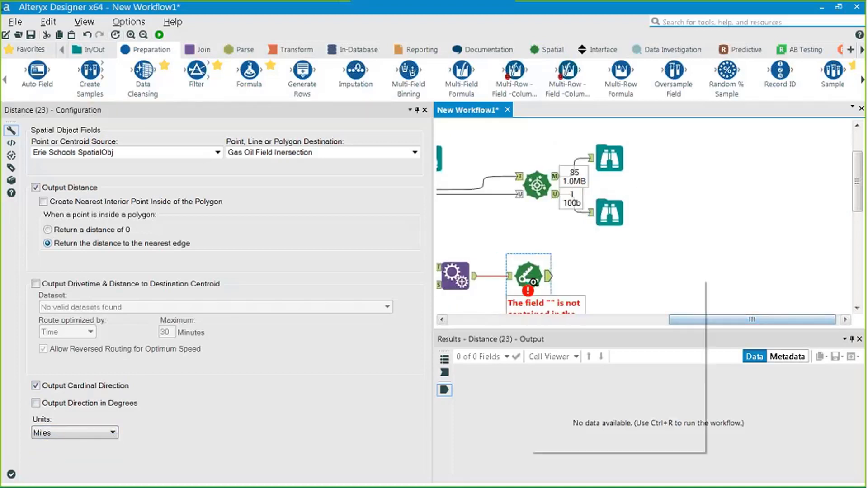
pyautogui.rightClick(533, 282)
pyautogui.click(601, 429)
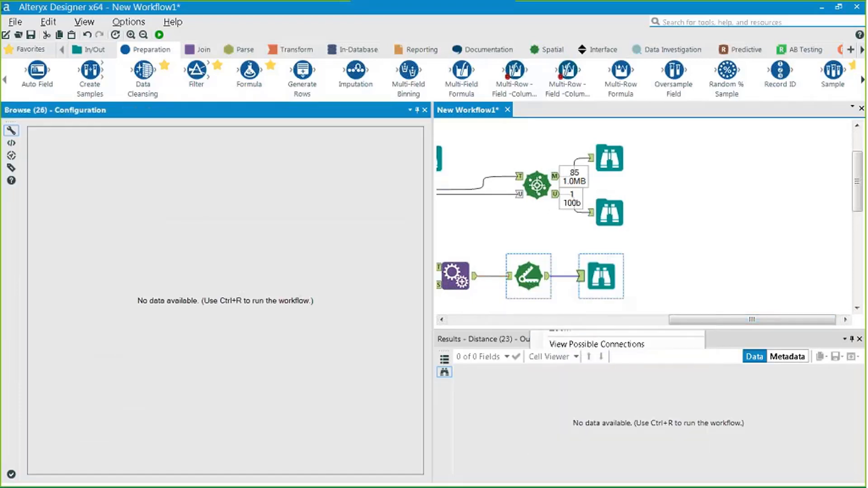
# Step: Run the workflow and display only Erie Schools SpatialObj and Gas Oil Field Inersection on the Browse map
pyautogui.click(159, 35)
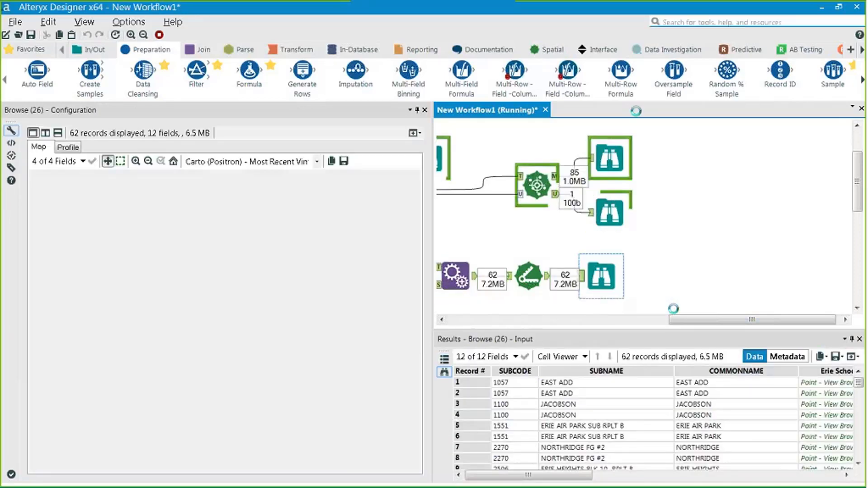
pyautogui.moveTo(554, 478); pyautogui.dragTo(739, 457)
pyautogui.click(83, 163)
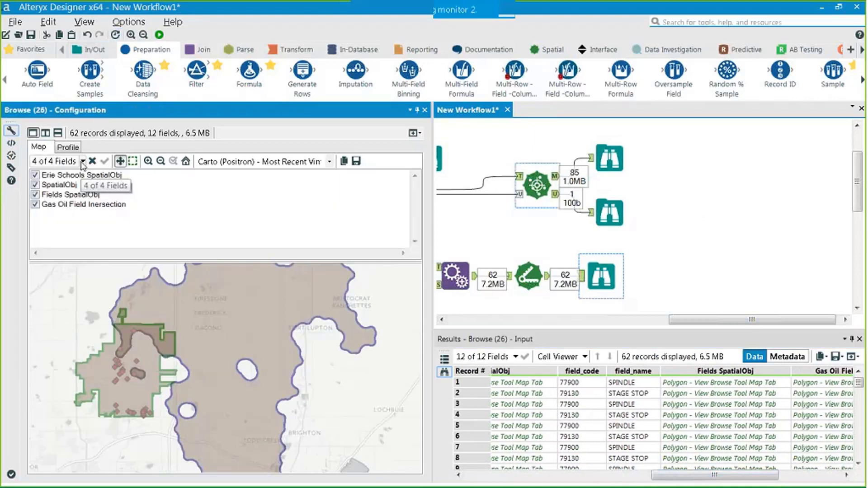
pyautogui.click(36, 195)
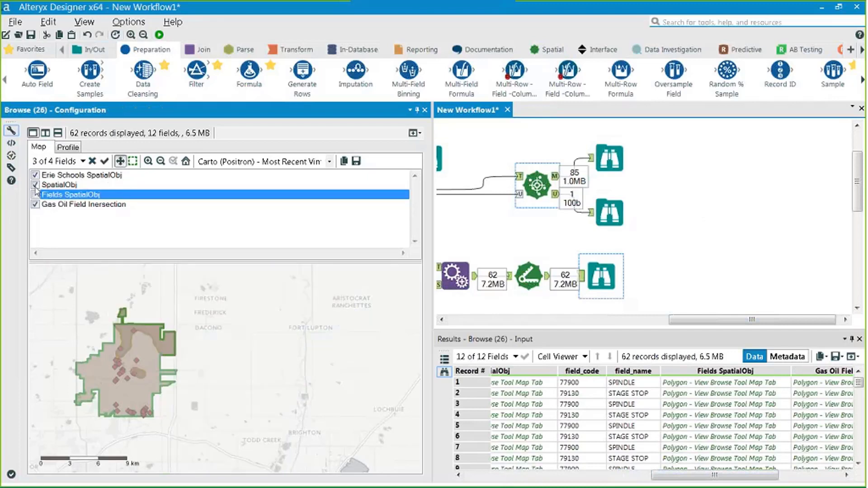
pyautogui.click(35, 185)
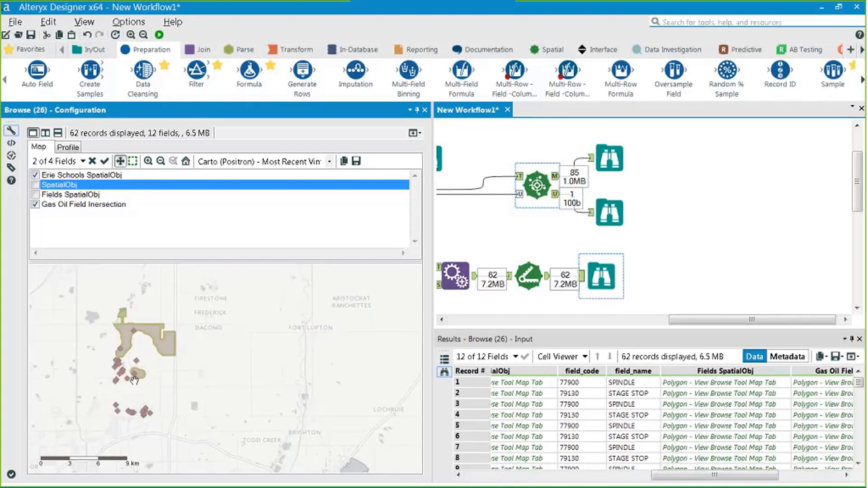
pyautogui.scroll(3, 134, 337)
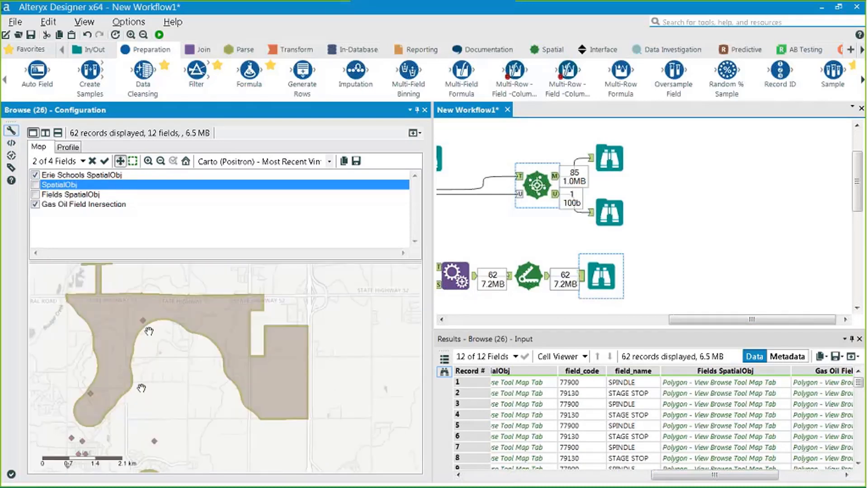
pyautogui.scroll(1, 140, 384)
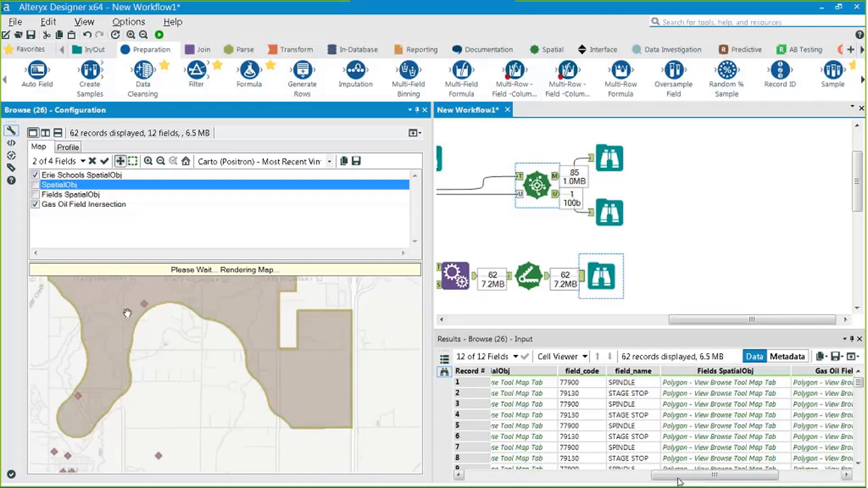
# Step: Inspect the DistanceMiles value of record 1 in the Browse results and highlight that record on the map
pyautogui.moveTo(714, 474); pyautogui.dragTo(779, 474)
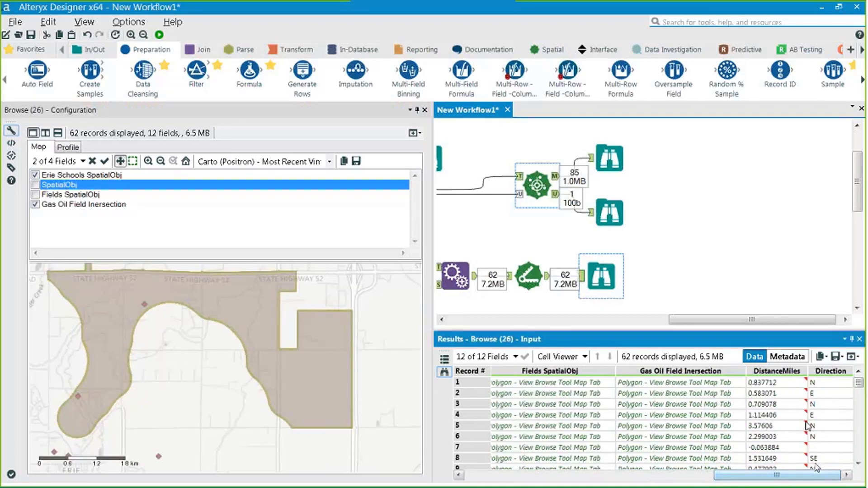
pyautogui.click(791, 385)
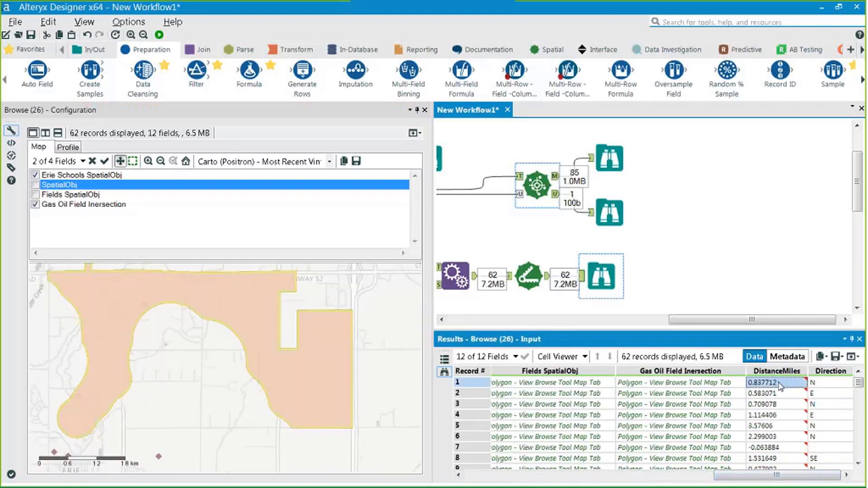
pyautogui.click(477, 384)
pyautogui.click(780, 385)
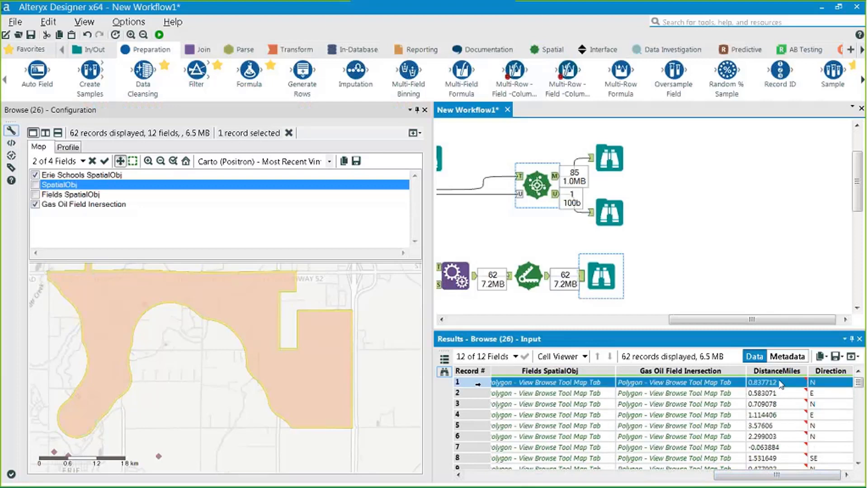
pyautogui.moveTo(781, 384)
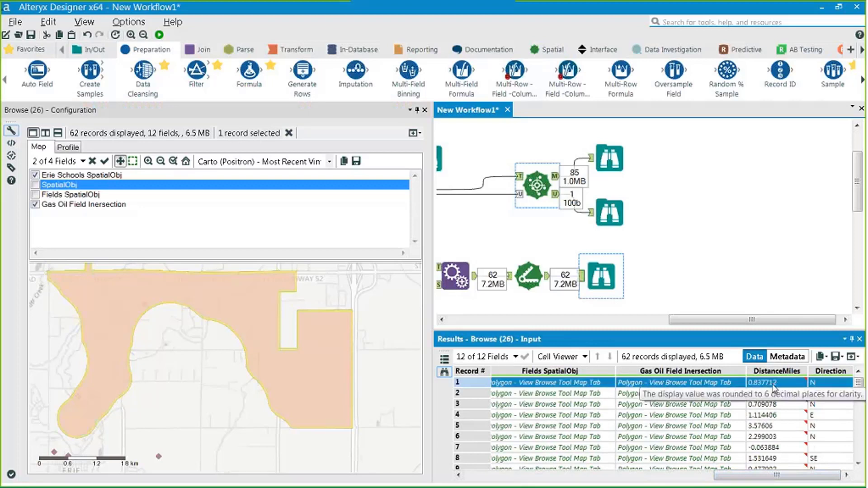
pyautogui.click(781, 385)
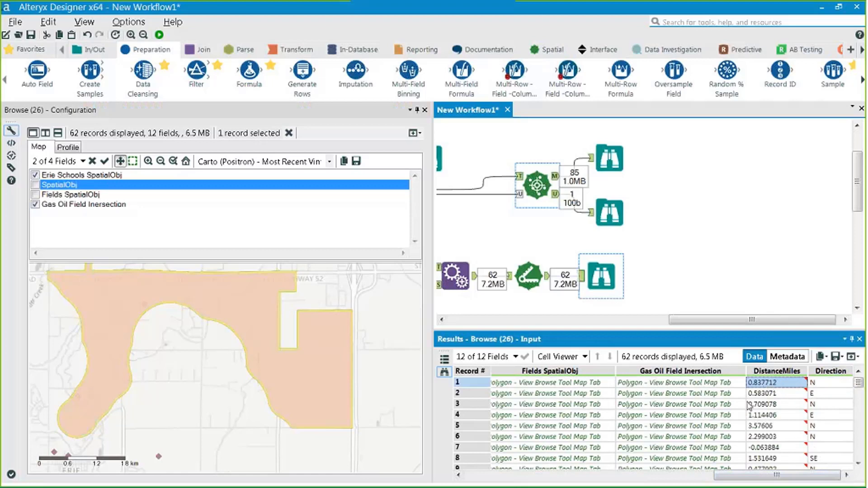
# Step: Compare the DistanceMiles values of records 4, 5 and 7, and highlight record 7 on the map
pyautogui.click(768, 416)
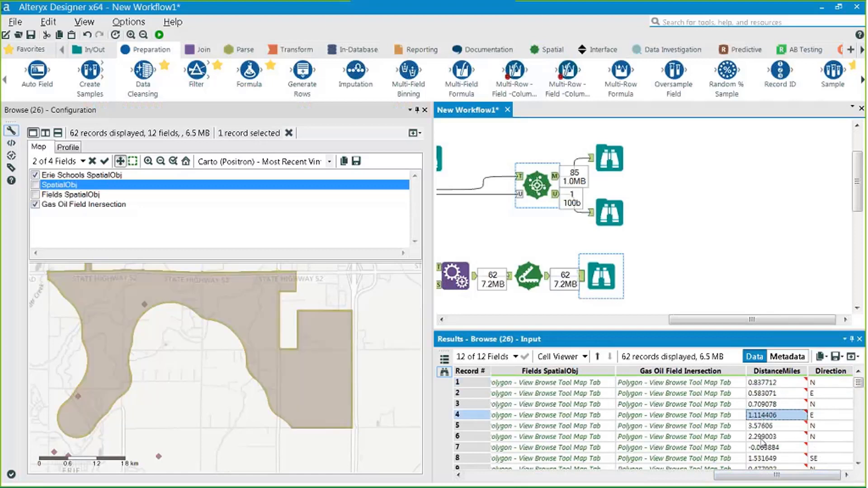
pyautogui.click(763, 426)
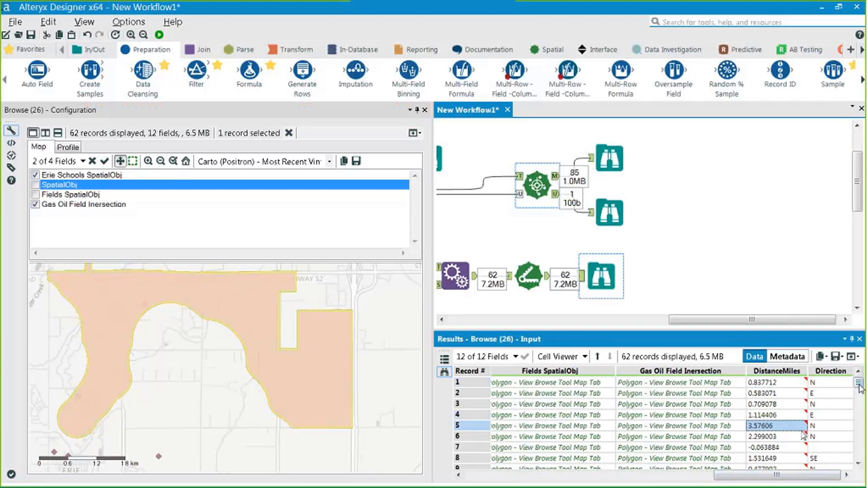
pyautogui.click(764, 447)
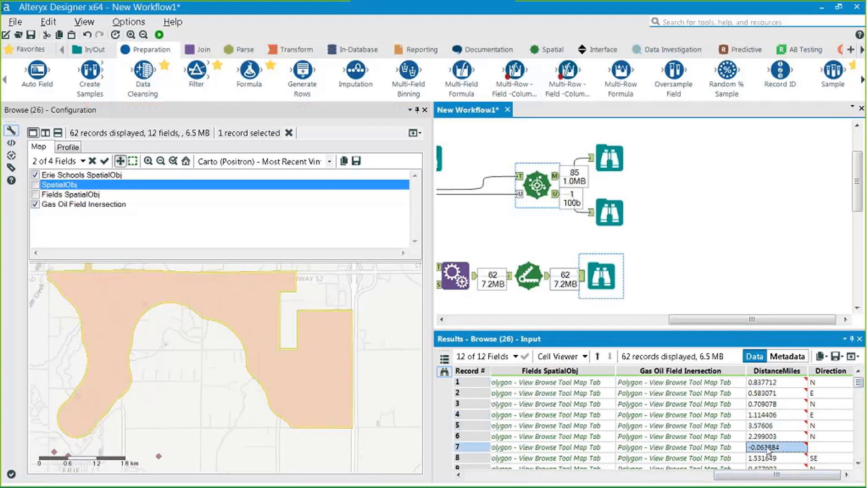
pyautogui.click(474, 449)
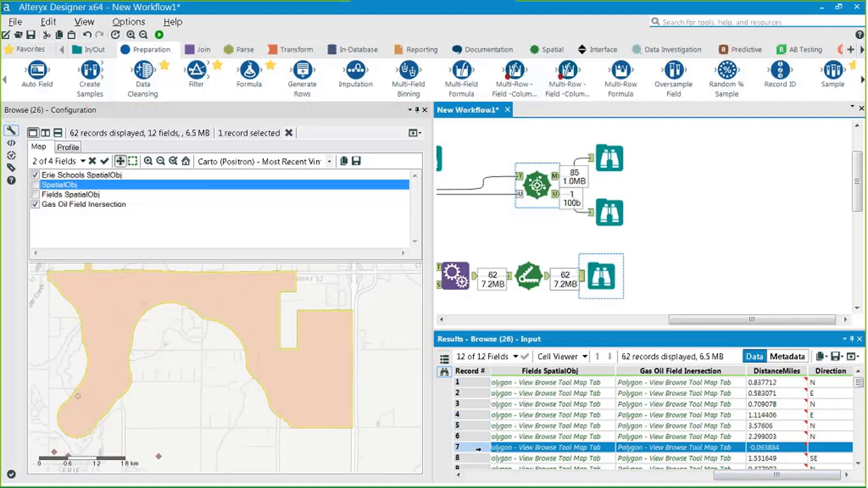
# Step: Examine the DistanceMiles values through the last record, checking the location of record 33 on the map
pyautogui.moveTo(857, 383); pyautogui.dragTo(856, 426)
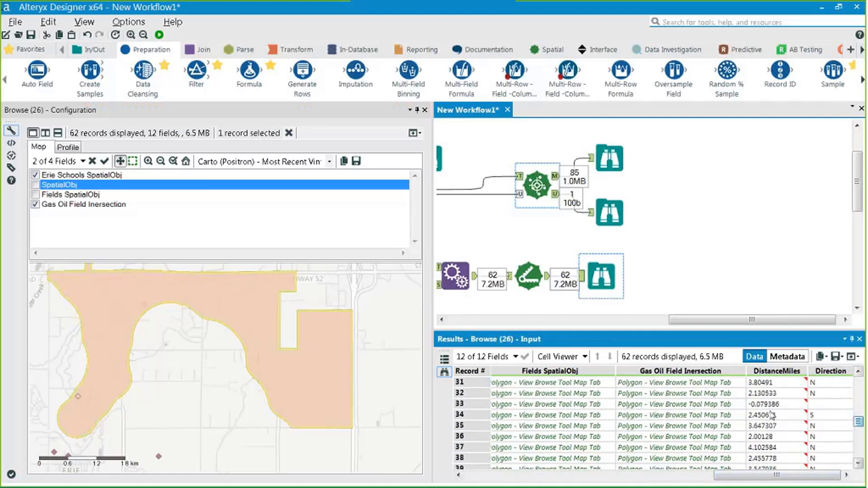
pyautogui.click(770, 404)
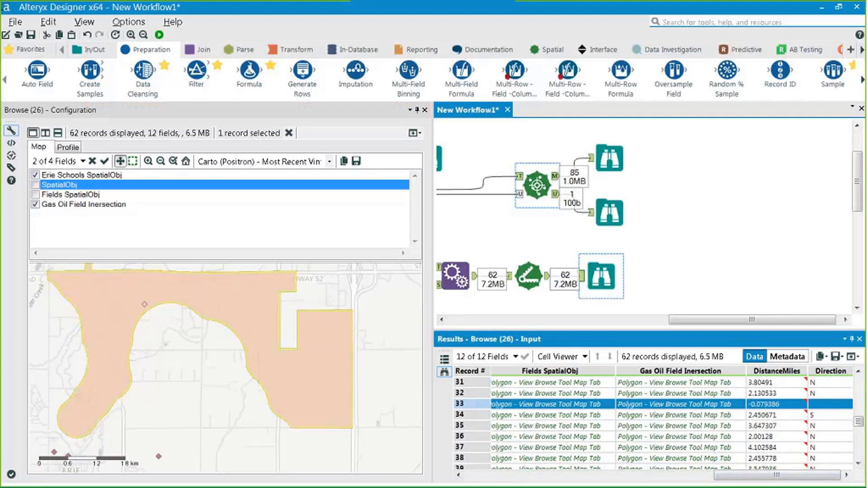
pyautogui.moveTo(858, 421); pyautogui.dragTo(857, 453)
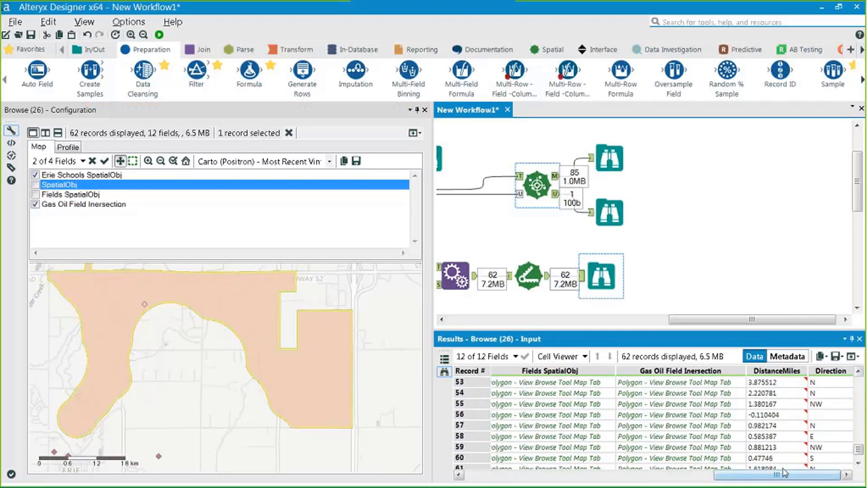
pyautogui.scroll(-1, 775, 462)
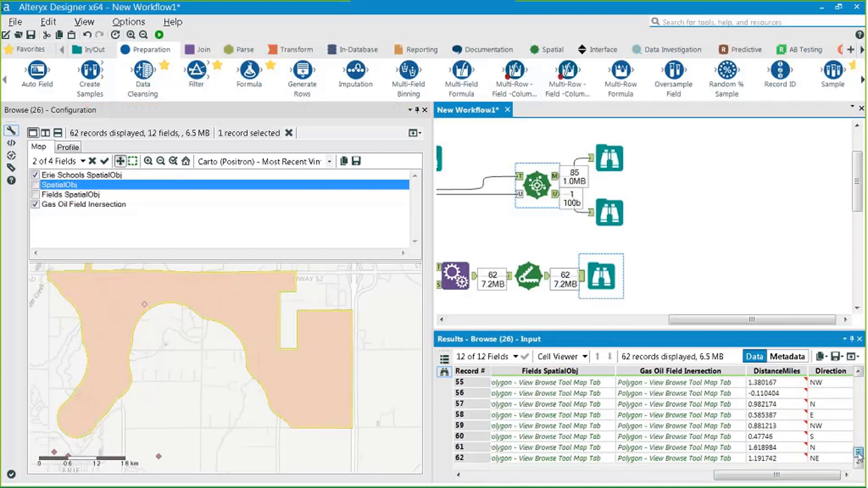
pyautogui.click(775, 459)
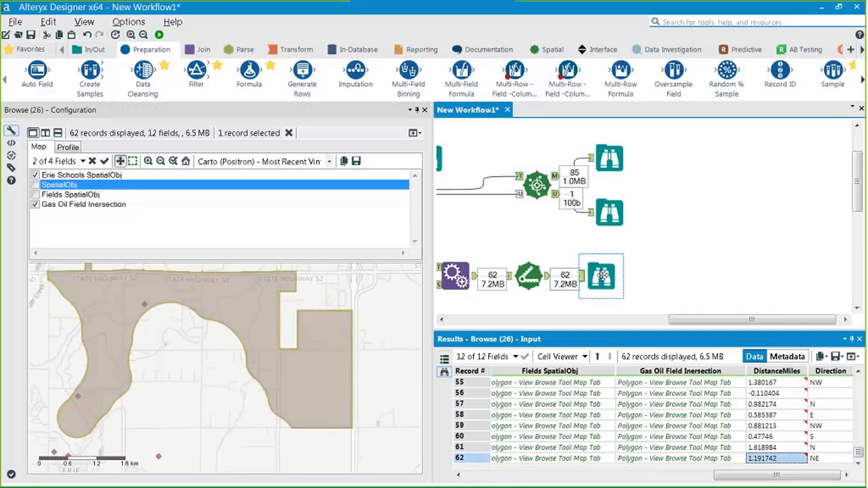
# Step: Move the Browse tool farther away from the Distance tool on the canvas to lengthen their connection
pyautogui.moveTo(602, 276); pyautogui.dragTo(629, 277)
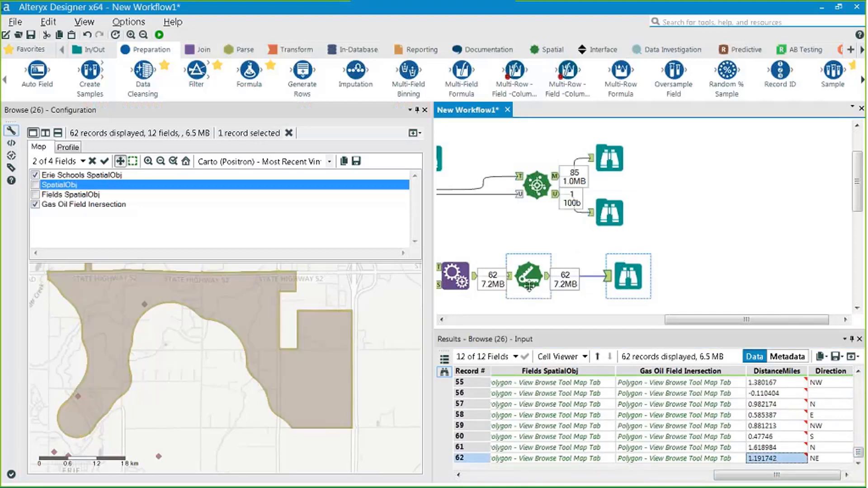
pyautogui.click(771, 474)
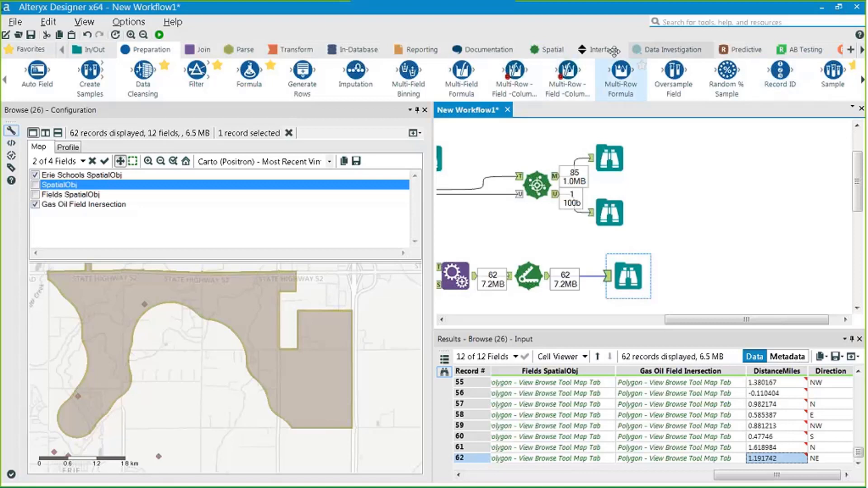
# Step: Minimize the workflow window to return to the slide presentation and advance it to the Support Resources slide
pyautogui.click(820, 9)
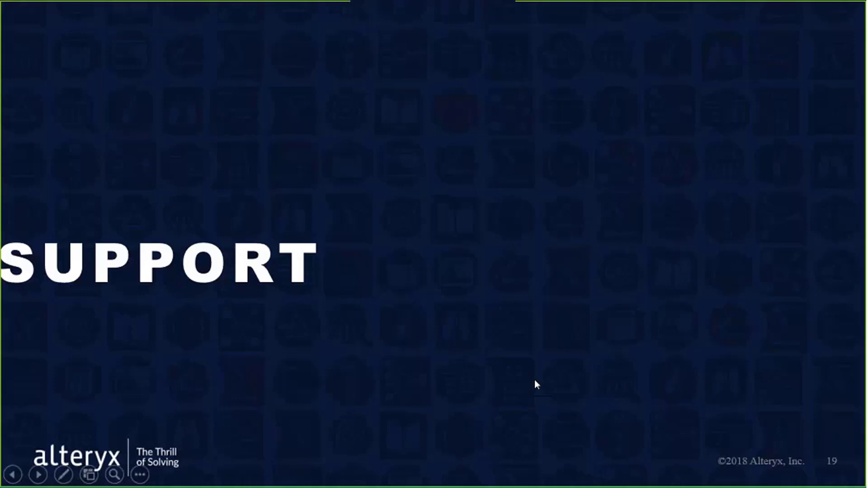
pyautogui.click(535, 384)
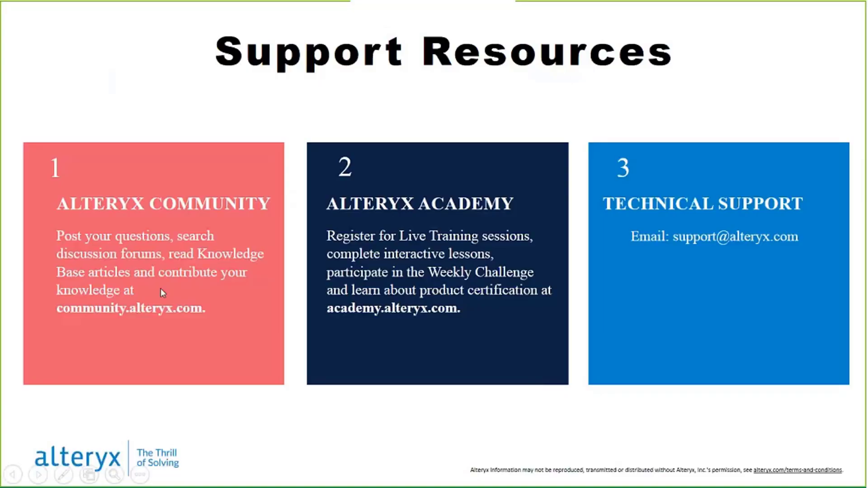